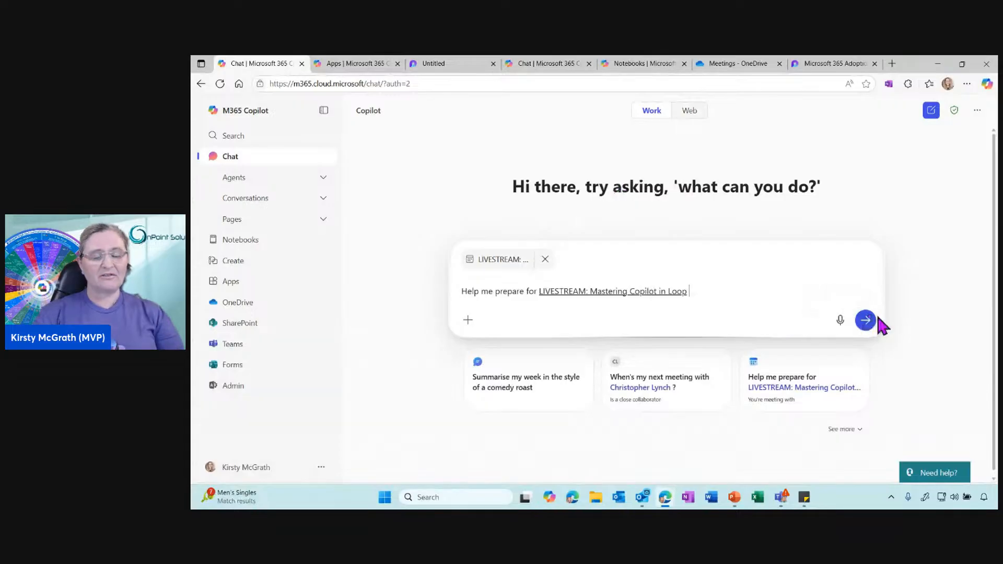
Send Copilot the prompt "Help me prepare for LIVESTREAM: Mastering Copilot in Loop" and open its response as an editable page
{"action": "left_click", "coordinate": [867, 320]}
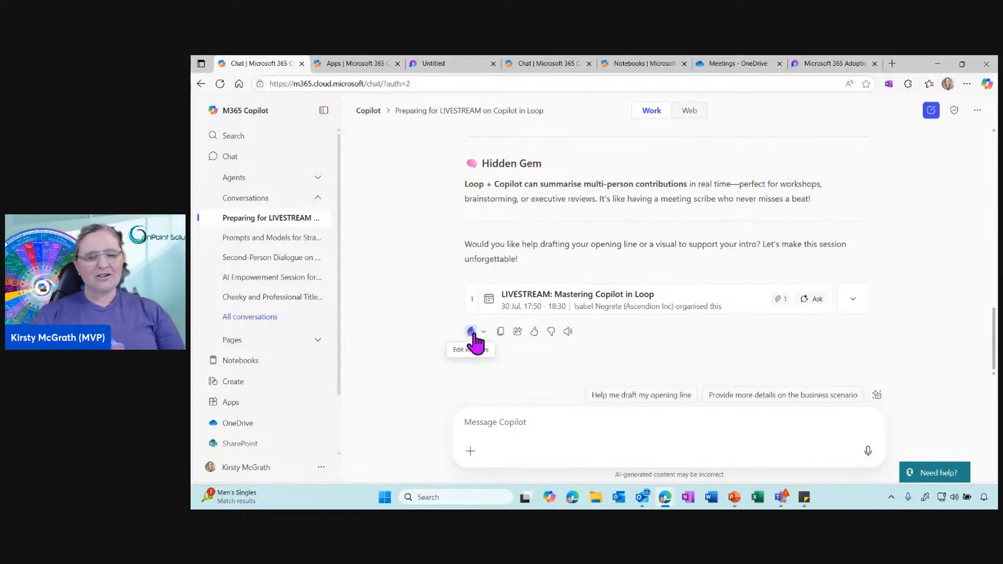
{"action": "left_click", "coordinate": [471, 332]}
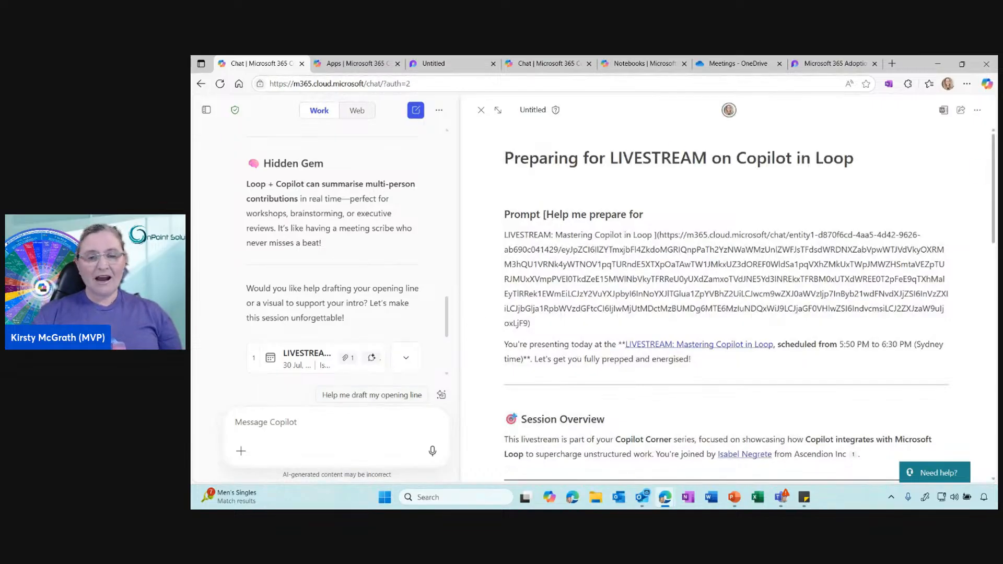
{"action": "left_click", "coordinate": [867, 181]}
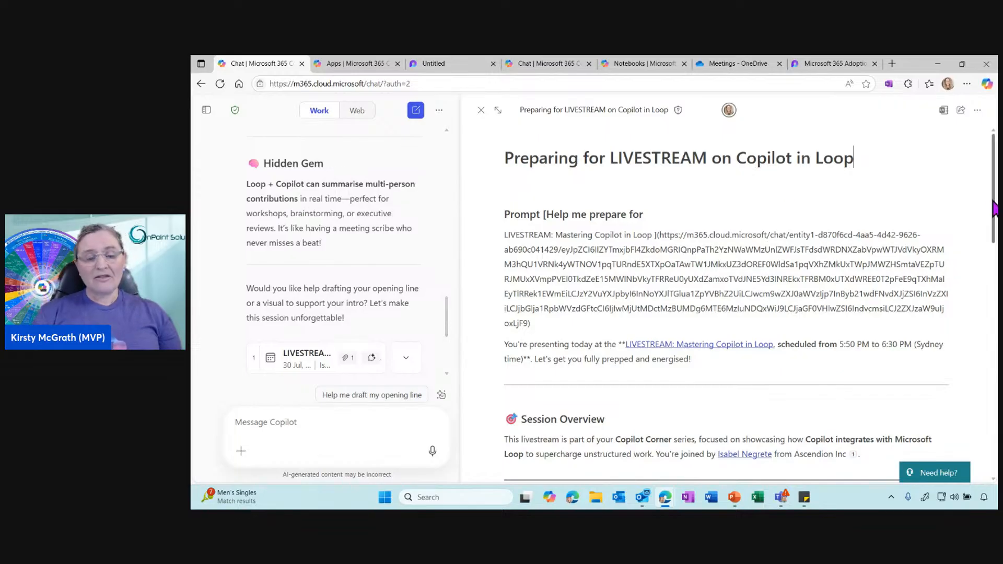
{"action": "left_click_drag", "start_coordinate": [993, 199], "coordinate": [991, 436]}
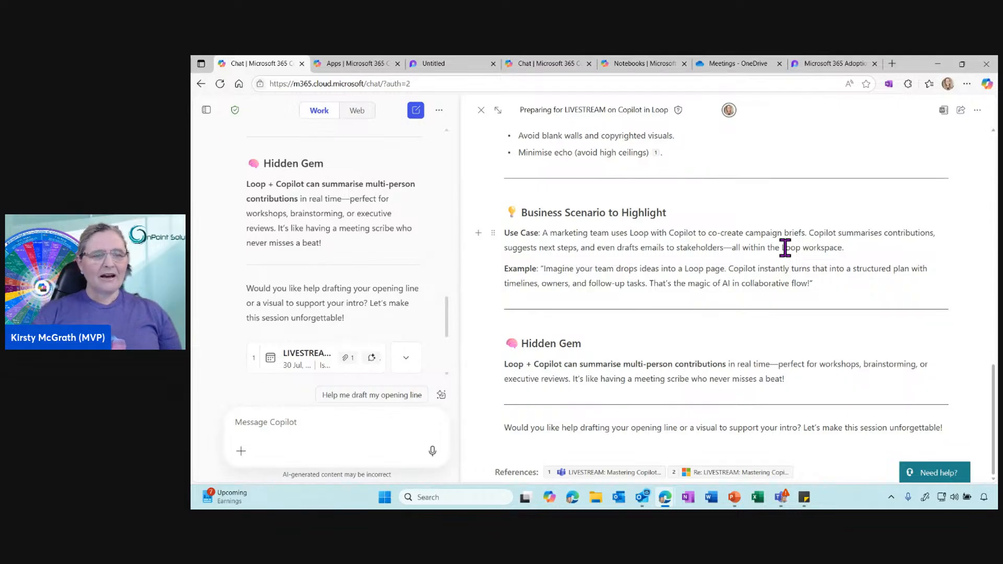
Locate Loop in the Microsoft 365 app list and switch to the Untitled page in Loop
{"action": "left_click", "coordinate": [333, 67]}
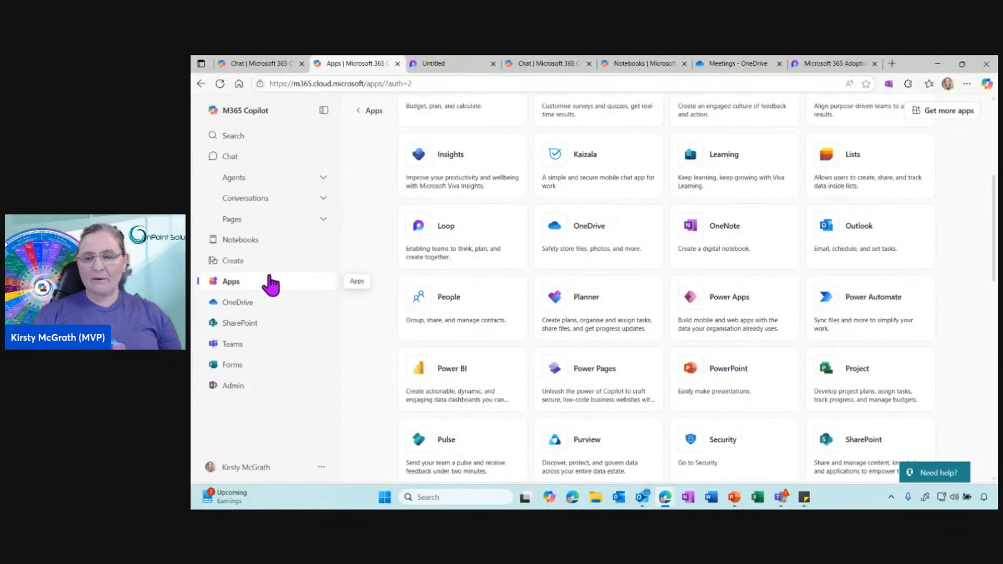
{"action": "mouse_move", "coordinate": [995, 275]}
{"action": "left_mouse_down"}
{"action": "mouse_move", "coordinate": [995, 255]}
{"action": "mouse_move", "coordinate": [996, 292]}
{"action": "left_mouse_up"}
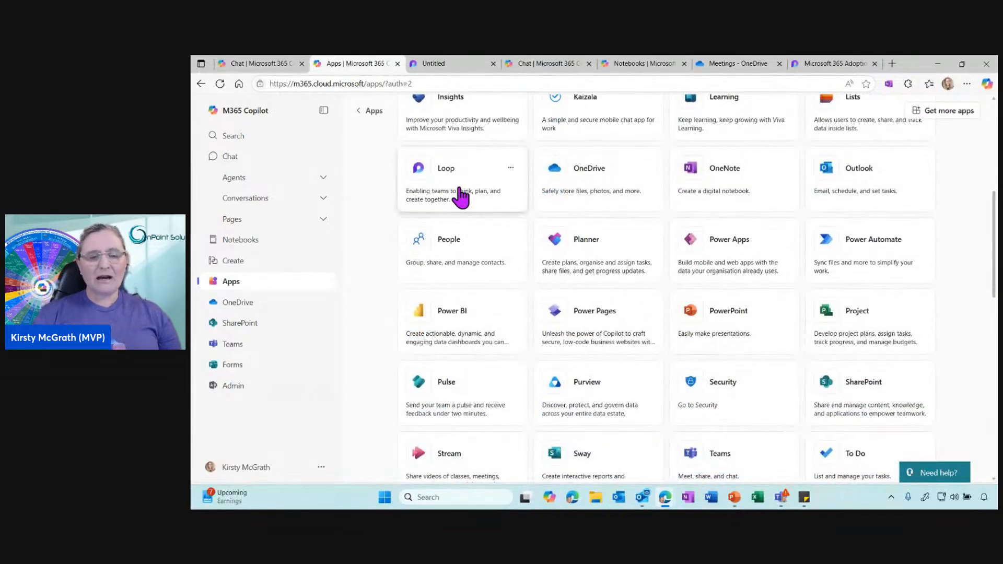
{"action": "left_click", "coordinate": [438, 65]}
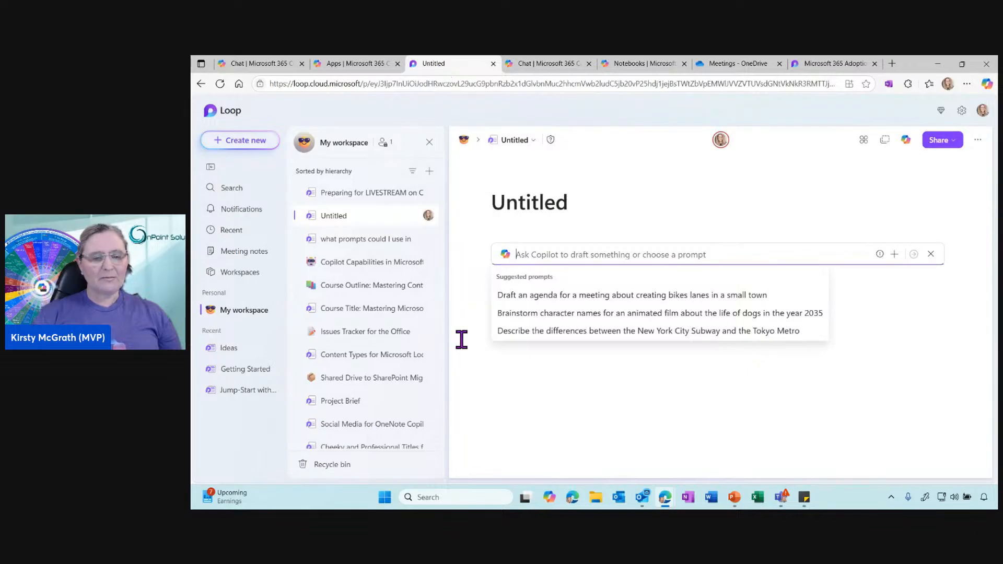
Hide My workspace's page list, collapse and expand the navigation pane, and show the page list again
{"action": "left_click", "coordinate": [472, 305]}
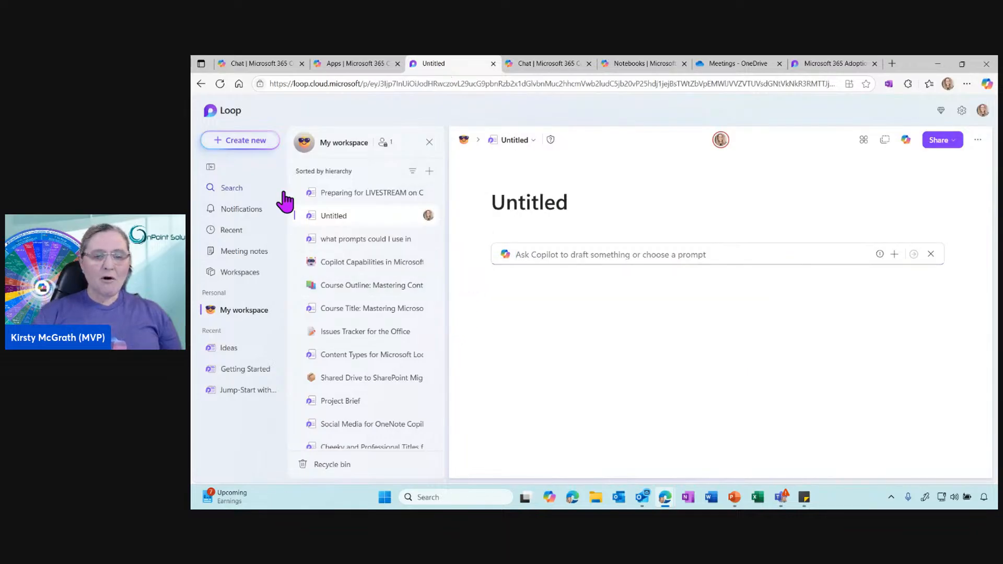
{"action": "left_click", "coordinate": [429, 142]}
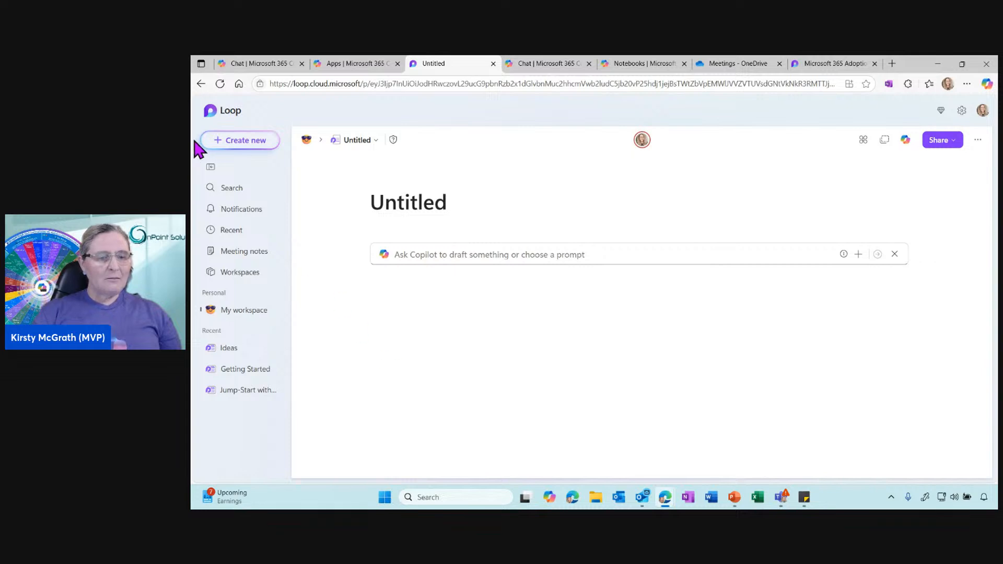
{"action": "left_click", "coordinate": [211, 168]}
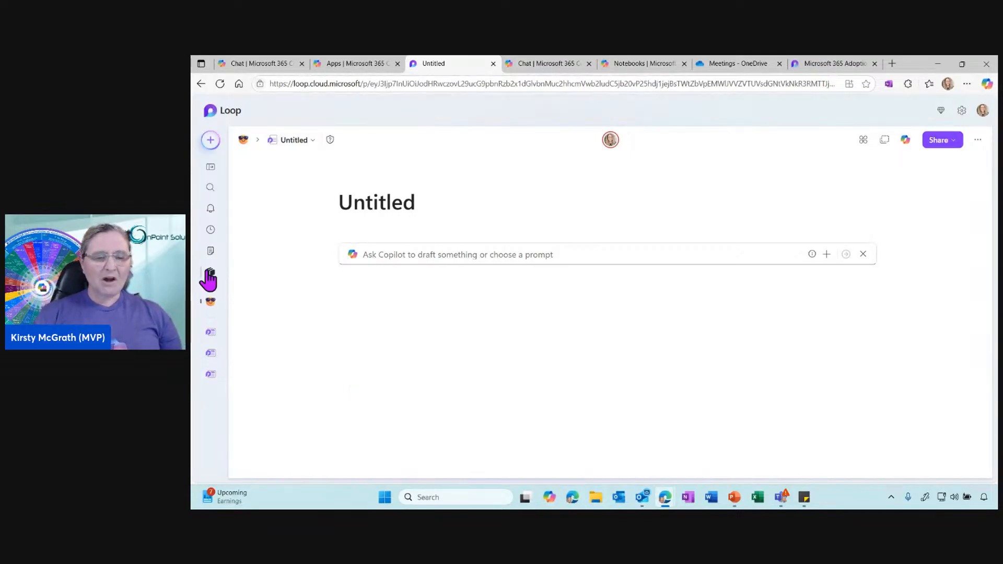
{"action": "left_click", "coordinate": [211, 168]}
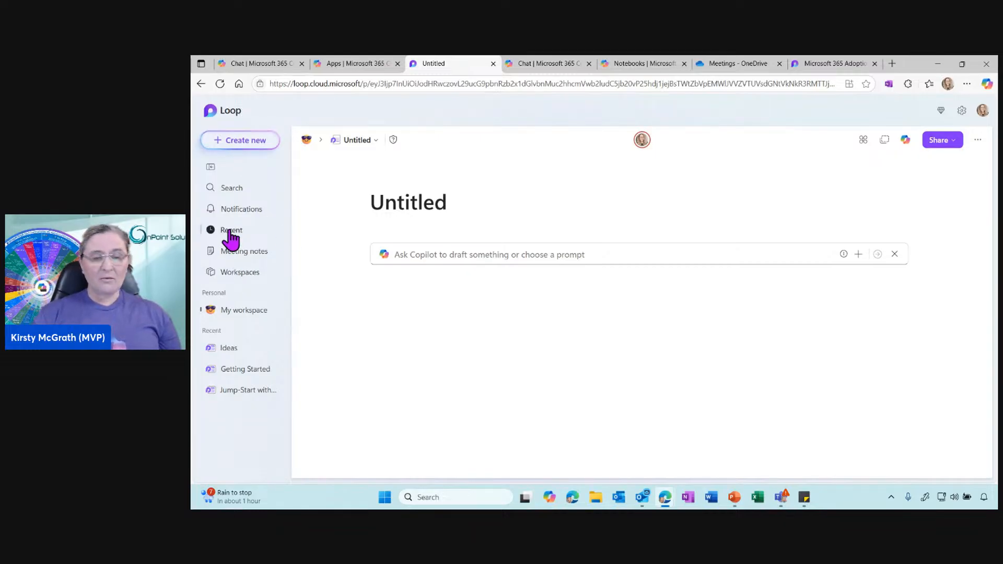
{"action": "left_click", "coordinate": [242, 313]}
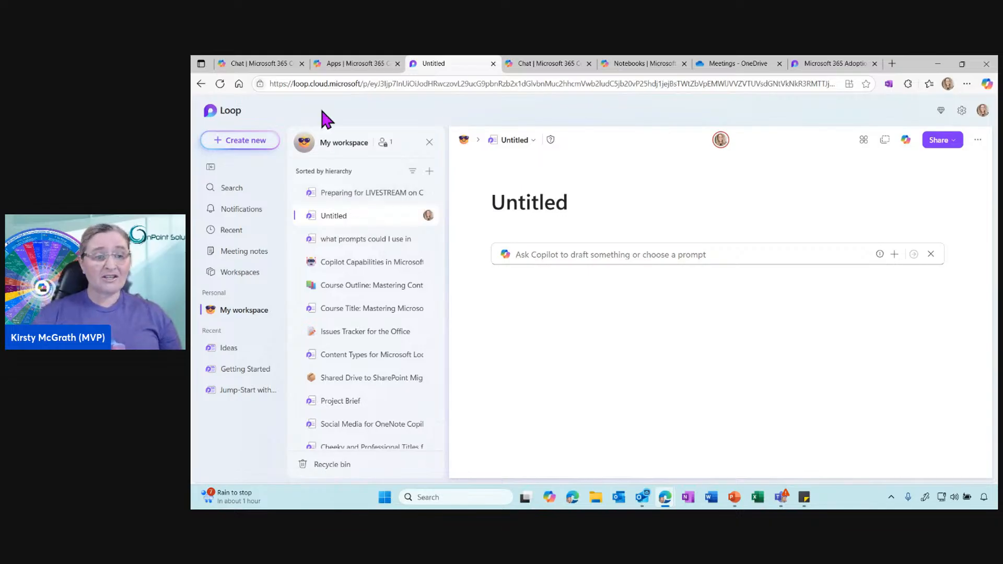
Revisit the Copilot chat page, and in Loop open its copy, "Preparing for LIVESTREAM on Copilot in Loop", from My workspace
{"action": "left_click", "coordinate": [229, 64]}
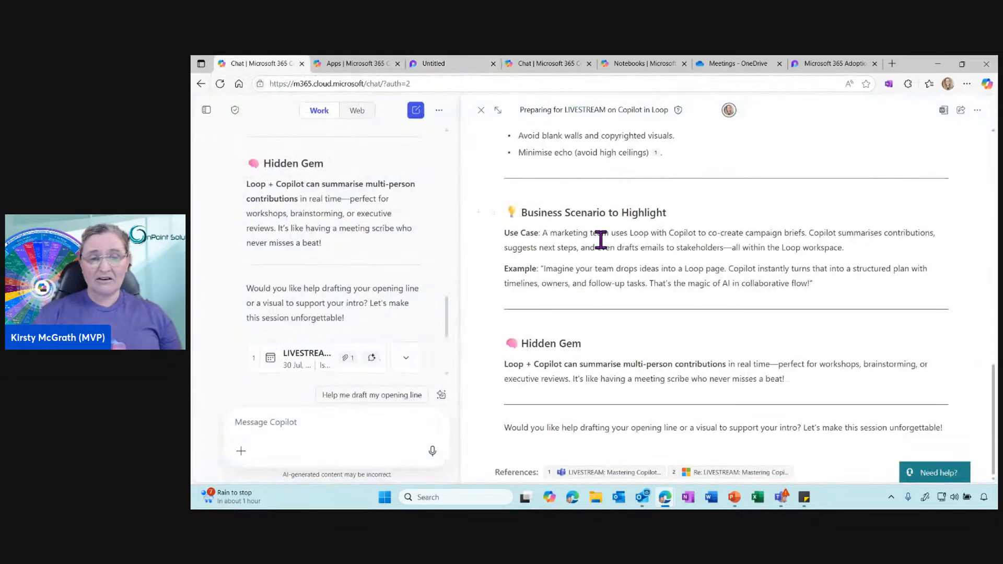
{"action": "left_click", "coordinate": [465, 63]}
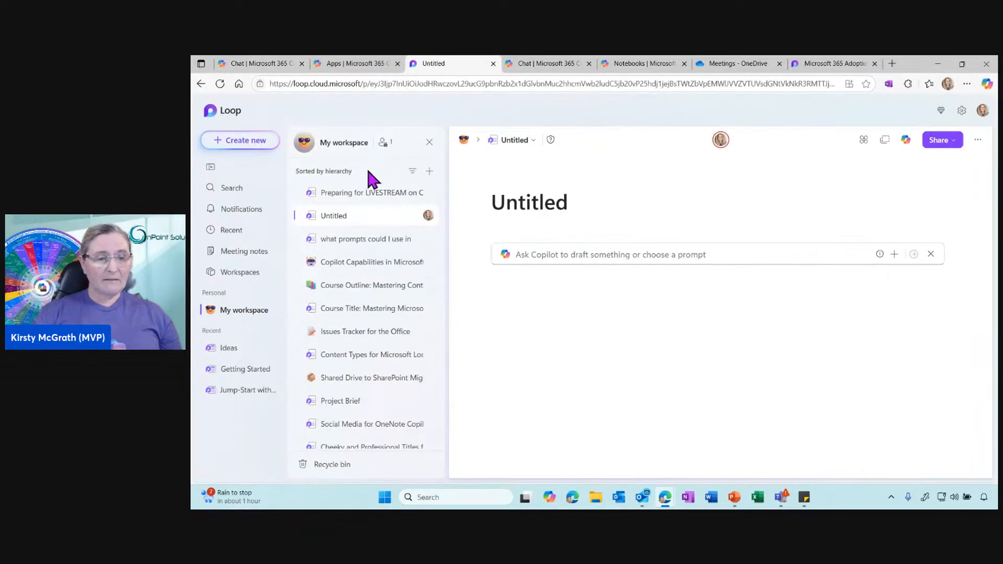
{"action": "left_click", "coordinate": [337, 193]}
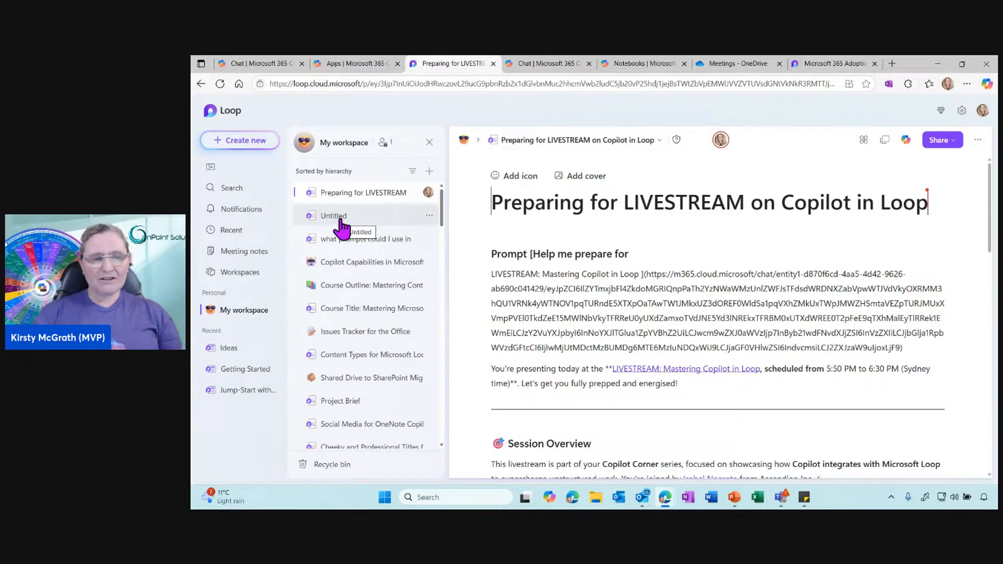
Return to the Untitled page in My workspace and dismiss its inline Copilot drafting prompt
{"action": "left_click", "coordinate": [319, 222]}
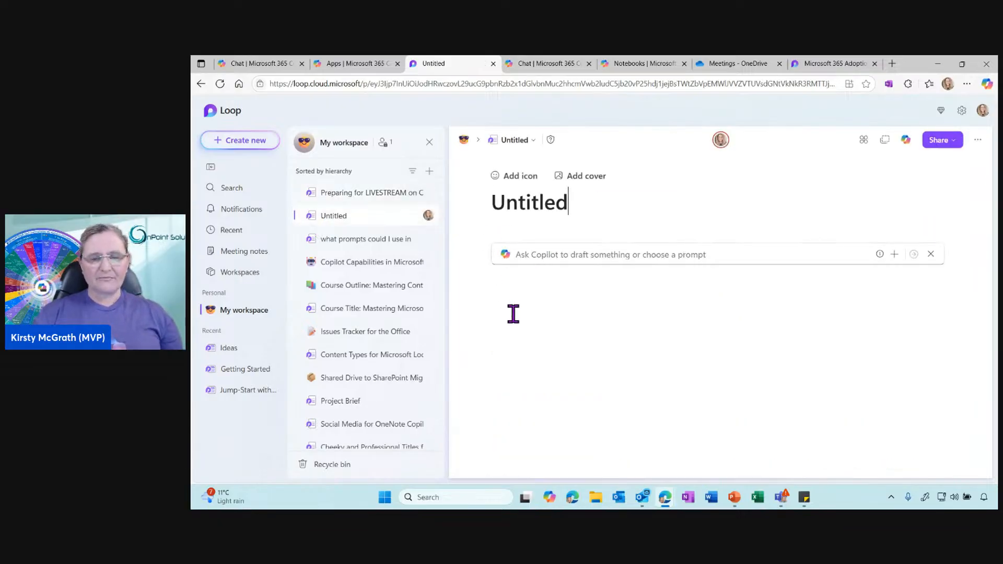
{"action": "left_click", "coordinate": [712, 290]}
{"action": "left_click", "coordinate": [931, 254]}
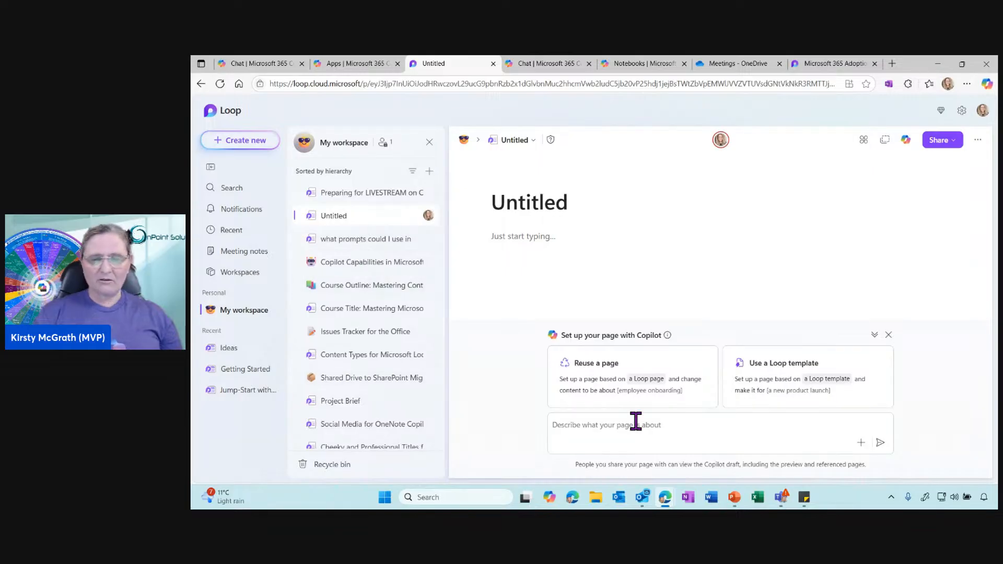
Choose the Issue Tracker template from the Template Gallery as the page's basis for editing with Copilot
{"action": "left_click", "coordinate": [768, 385]}
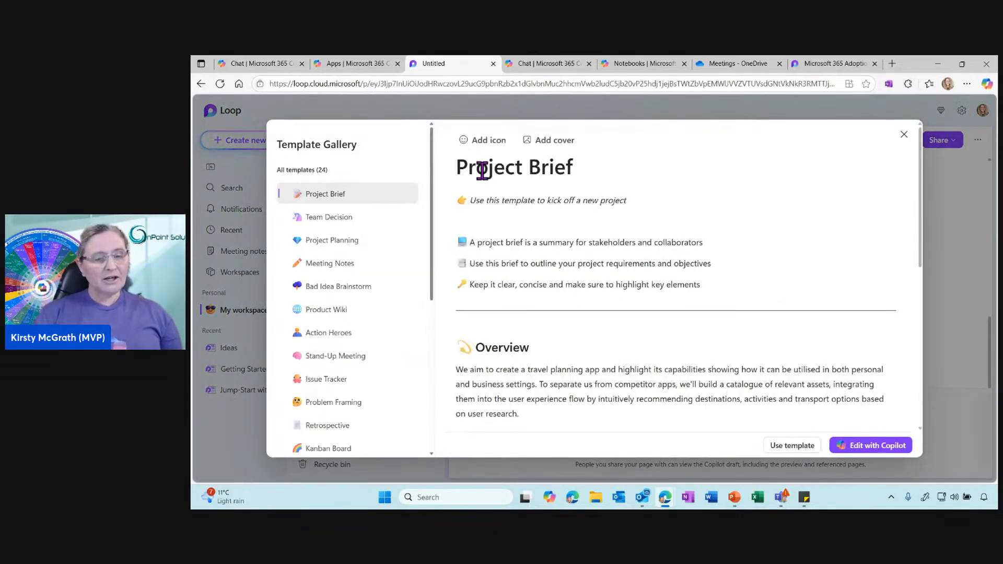
{"action": "scroll", "coordinate": [429, 256], "scroll_direction": "down", "scroll_amount": 1}
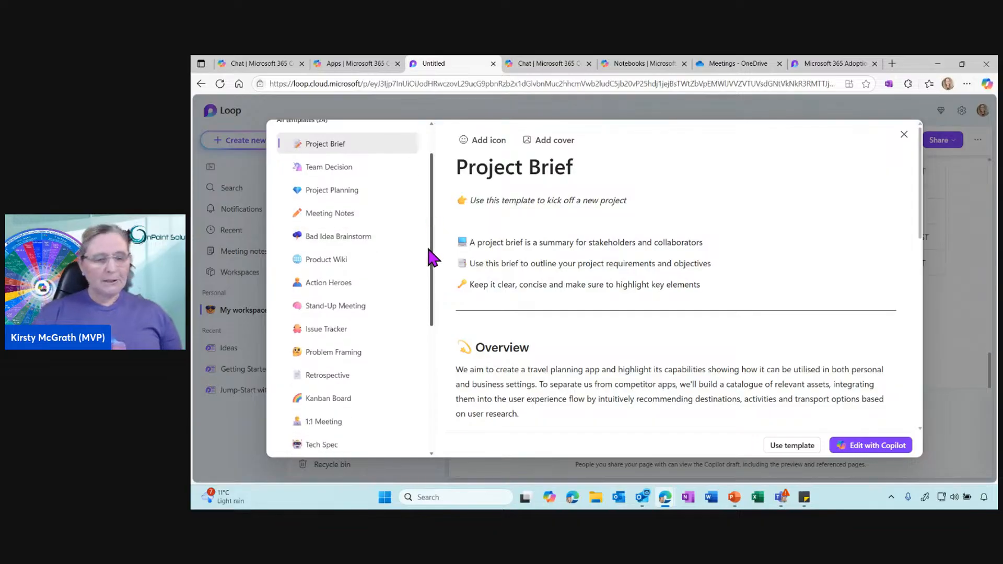
{"action": "scroll", "coordinate": [428, 251], "scroll_direction": "down", "scroll_amount": 2}
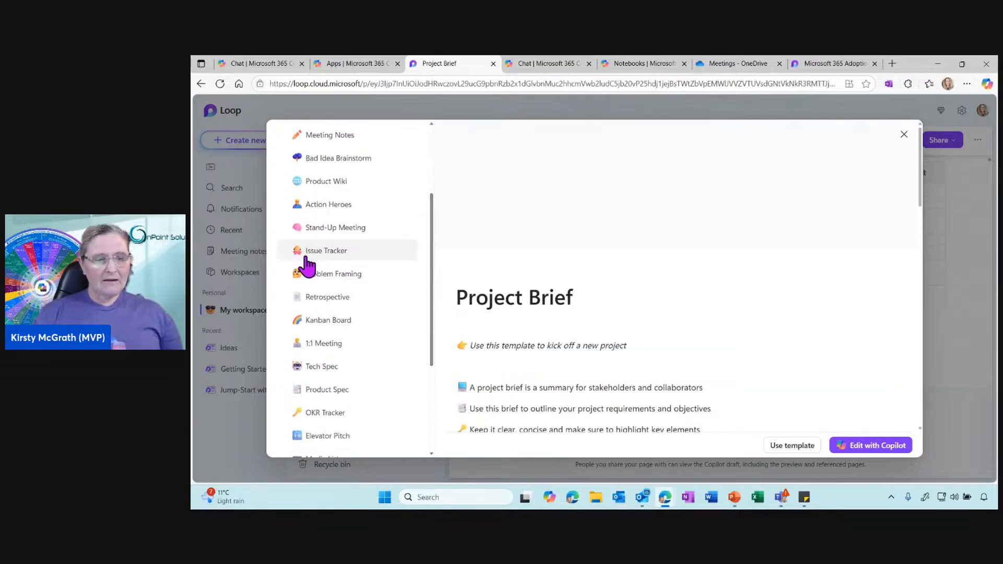
{"action": "left_click", "coordinate": [307, 257]}
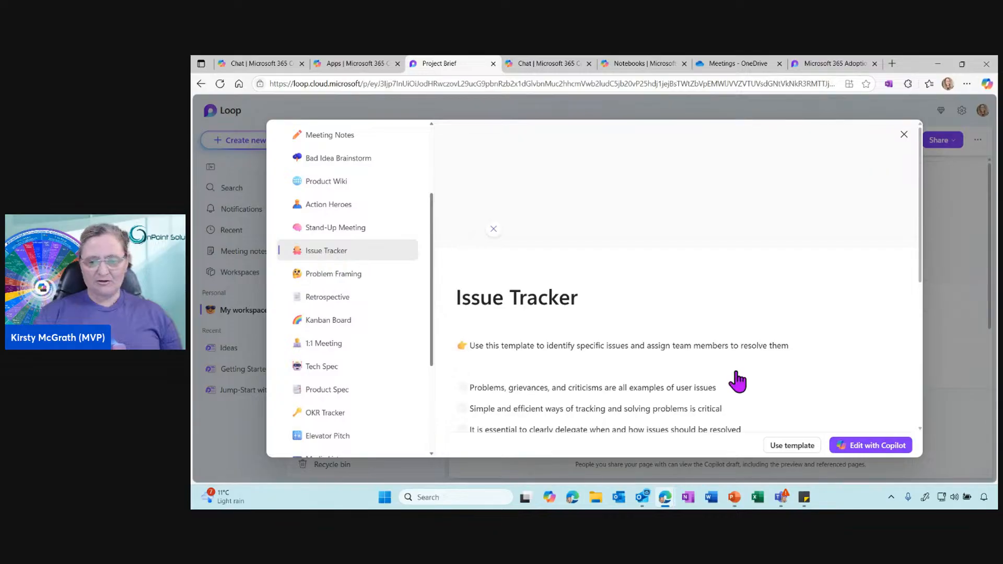
{"action": "left_click", "coordinate": [877, 446]}
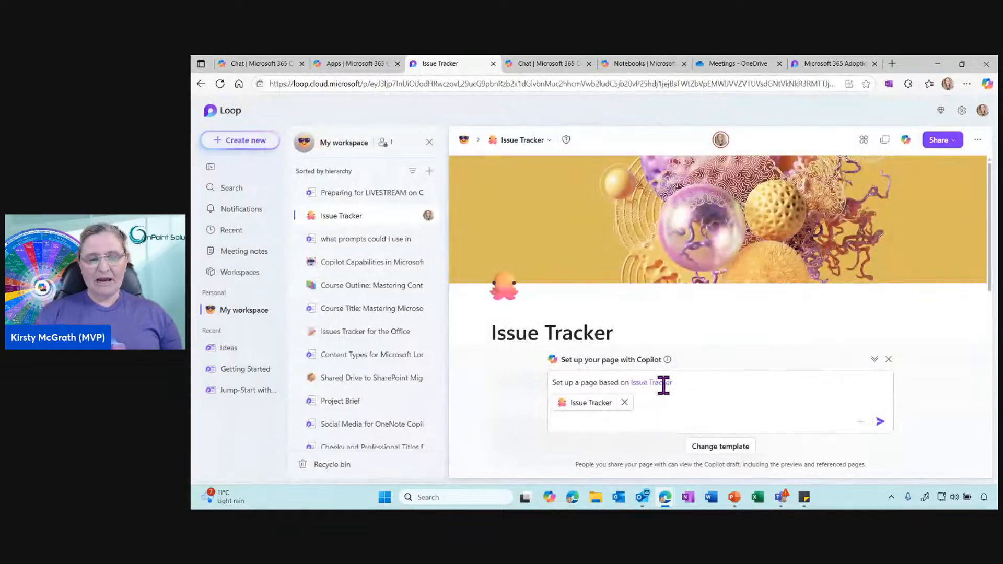
Extend the page setup prompt with "for a Windows 11 project and please put this into a table including RACI" and generate the draft
{"action": "left_click", "coordinate": [686, 385]}
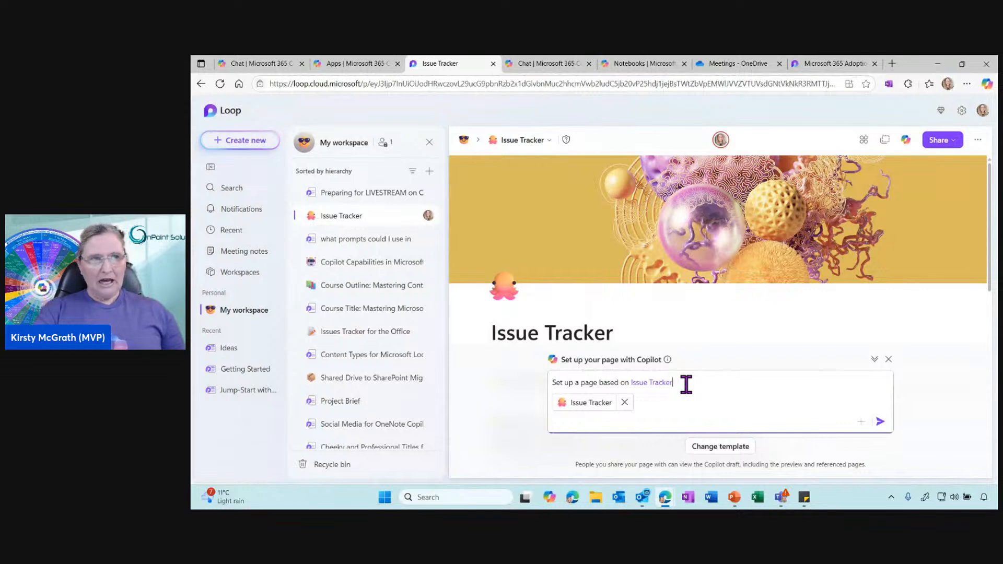
{"action": "type", "text": "for"}
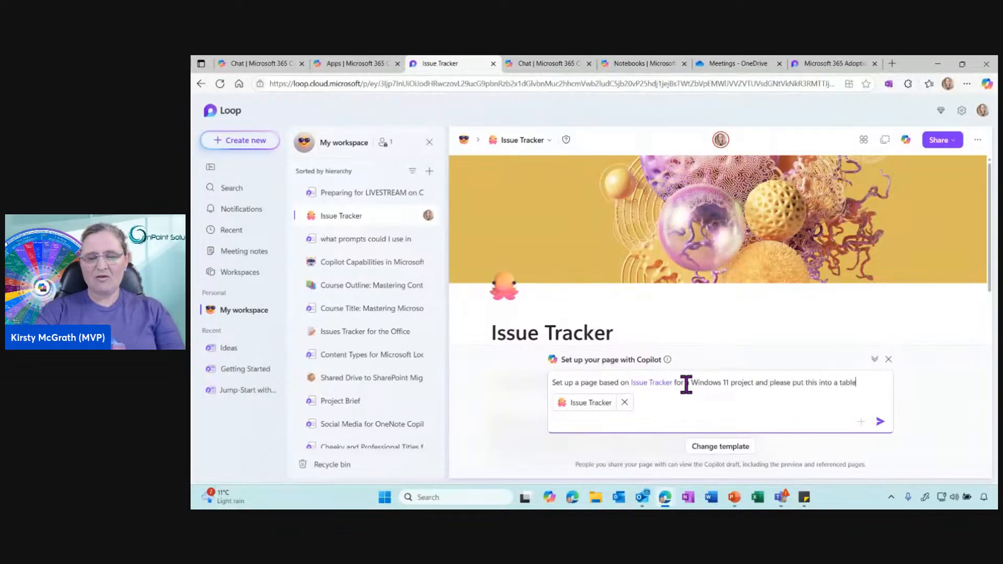
{"action": "type", "text": "inclyu"}
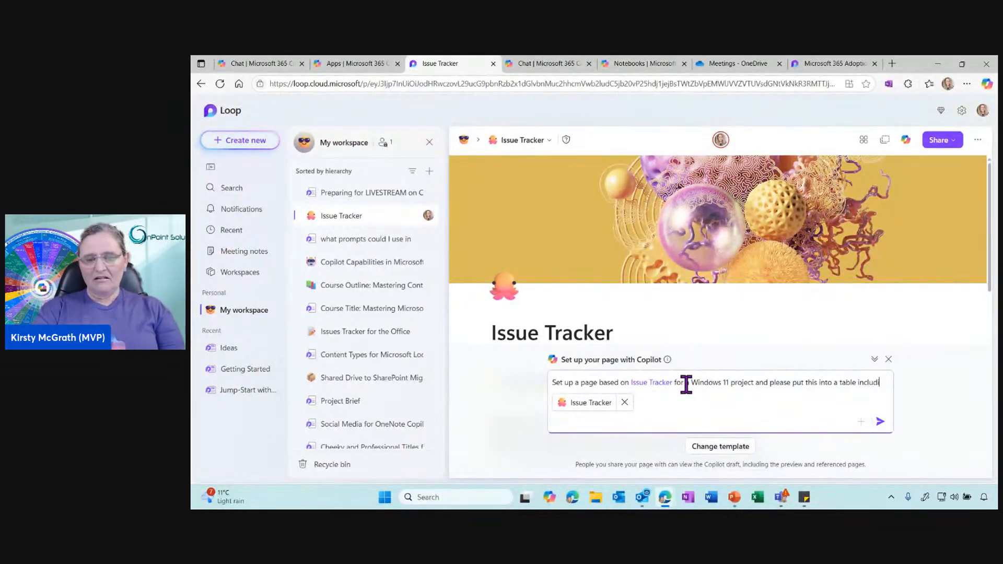
{"action": "type", "text": "ng RACI"}
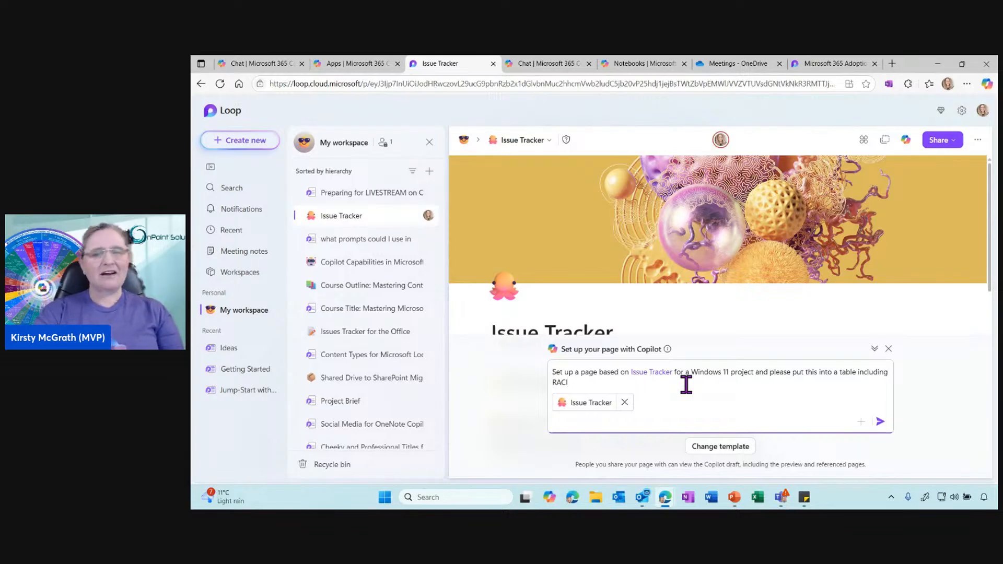
{"action": "left_click", "coordinate": [879, 422]}
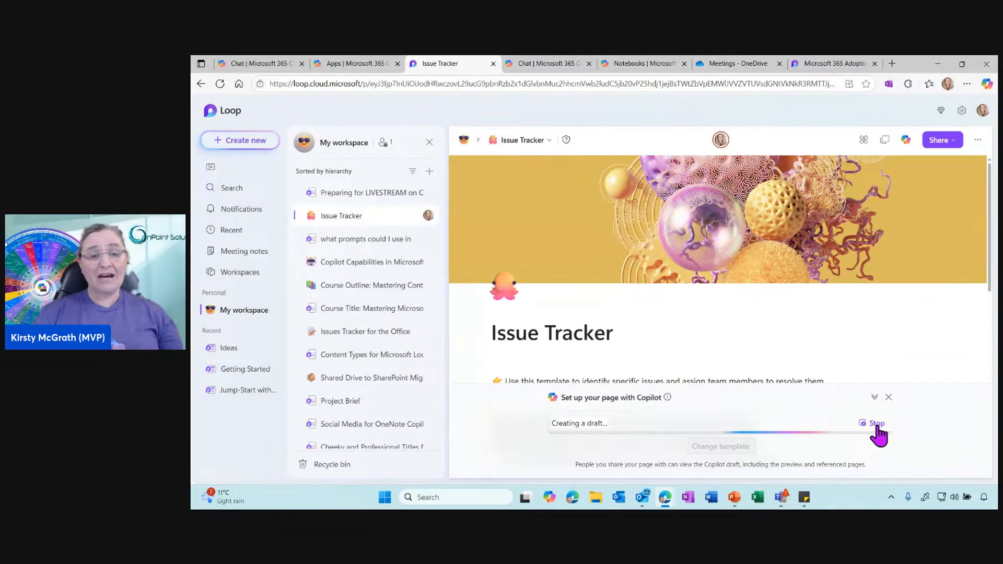
Review the generated issue tracker draft down to its table and keep the draft
{"action": "scroll", "coordinate": [919, 285], "scroll_direction": "down", "scroll_amount": 1}
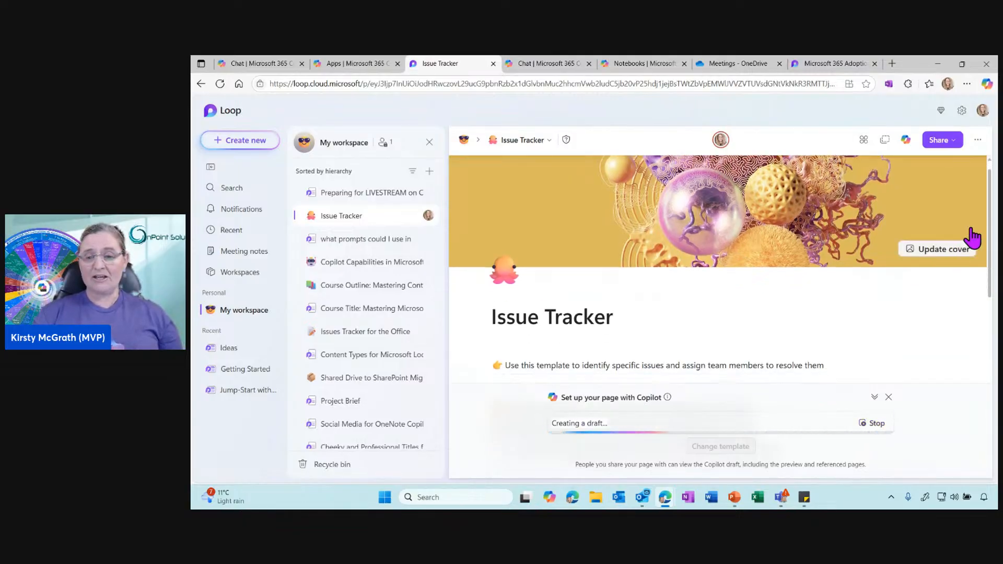
{"action": "left_click_drag", "start_coordinate": [989, 192], "coordinate": [994, 306]}
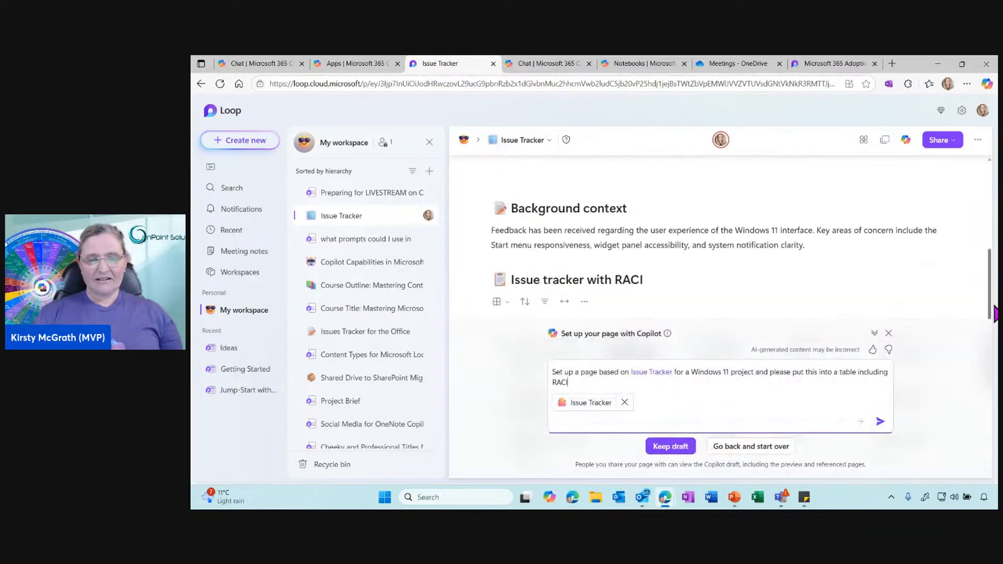
{"action": "left_click_drag", "start_coordinate": [994, 269], "coordinate": [987, 351]}
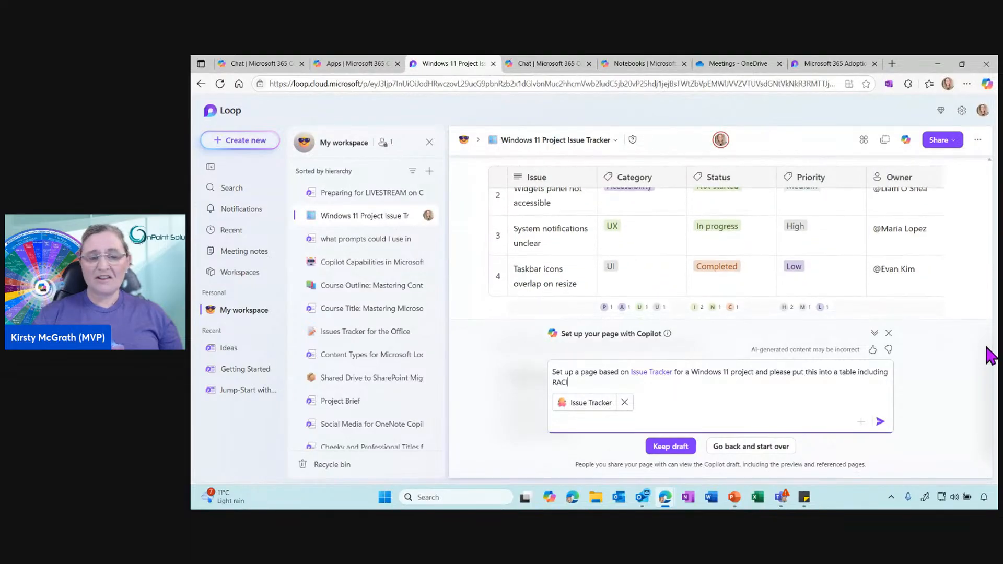
{"action": "left_click", "coordinate": [671, 446]}
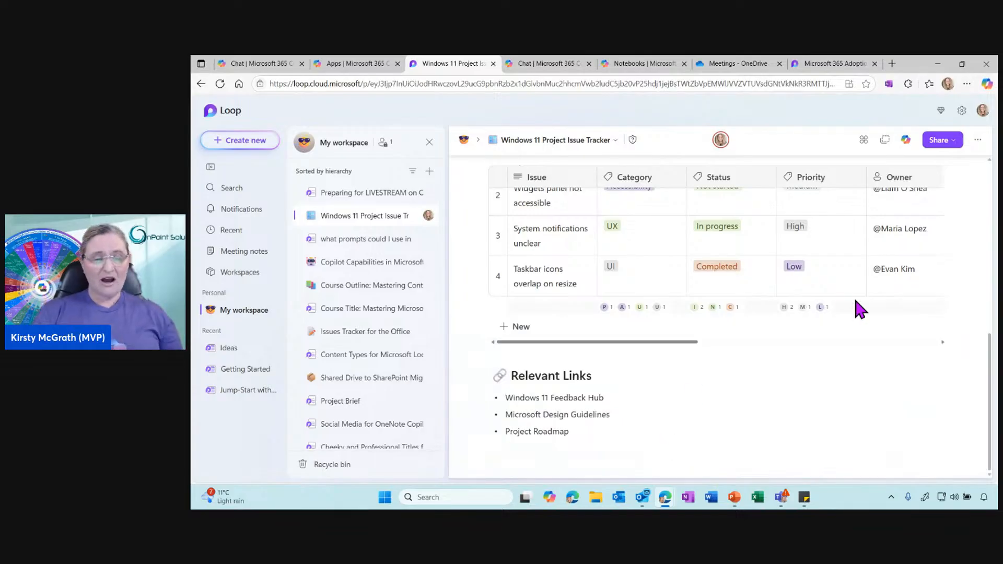
Select the whole paragraph under Background context and open the Copilot rewrite prompt for it
{"action": "left_click", "coordinate": [577, 435]}
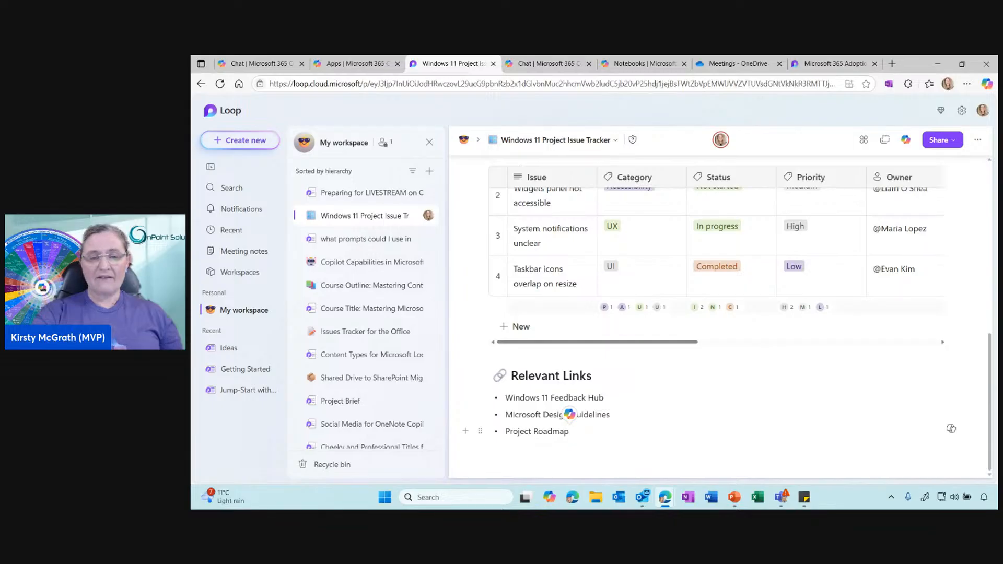
{"action": "scroll", "coordinate": [577, 435], "scroll_direction": "up", "scroll_amount": 5}
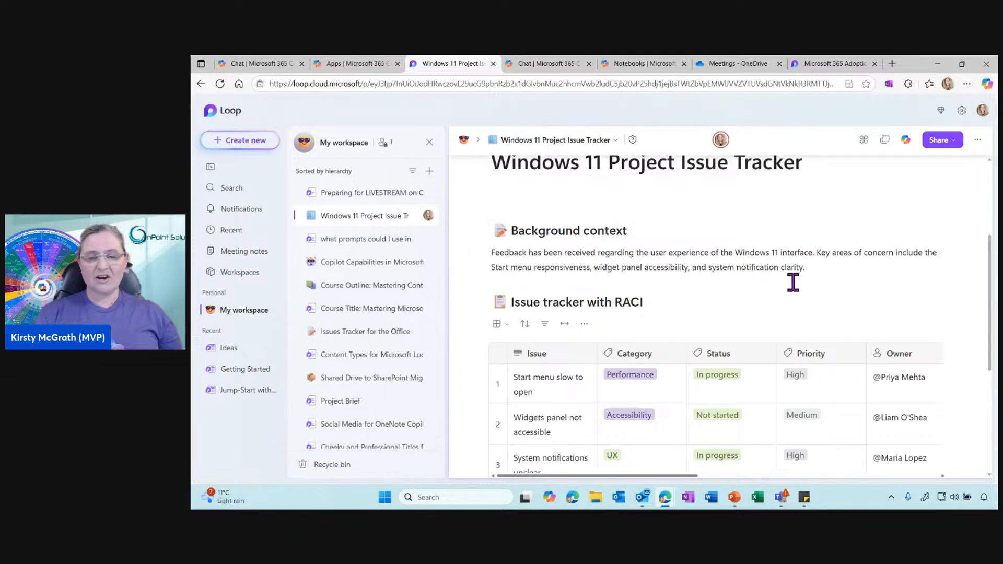
{"action": "left_click_drag", "start_coordinate": [818, 266], "coordinate": [490, 253]}
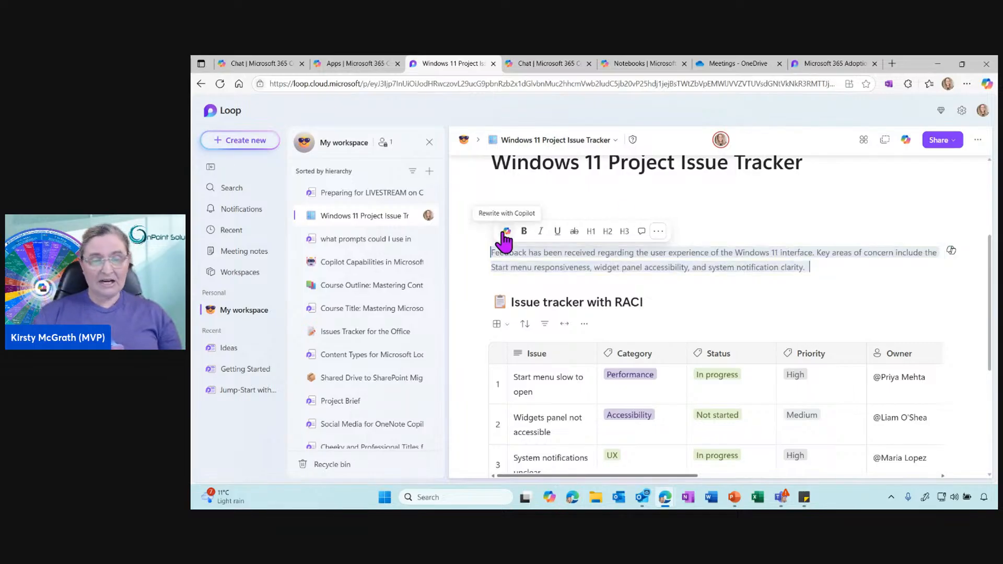
{"action": "left_click", "coordinate": [951, 258]}
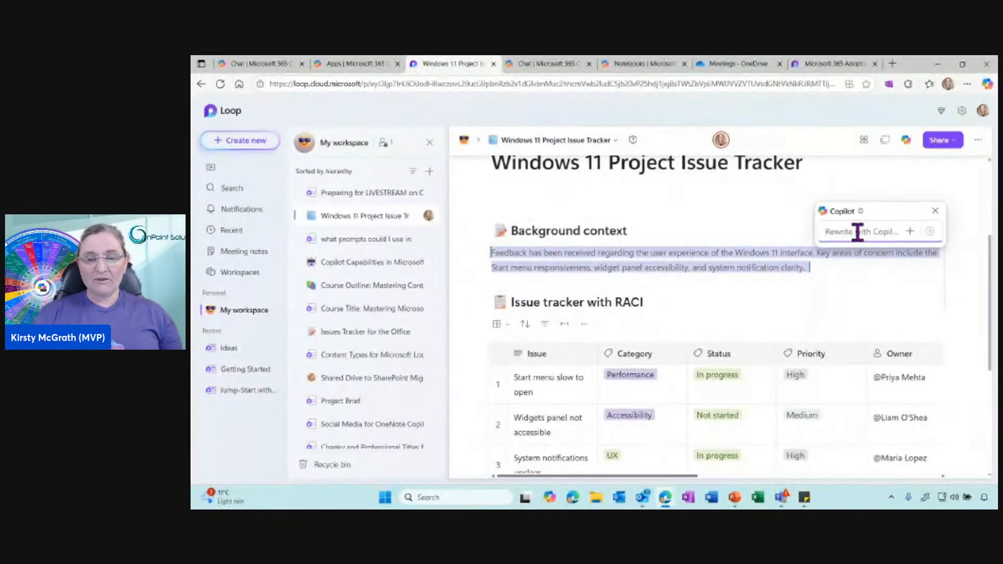
Examine which files and Loop pages the rewrite prompt can reference, and clear the reference without choosing one
{"action": "left_click", "coordinate": [910, 232]}
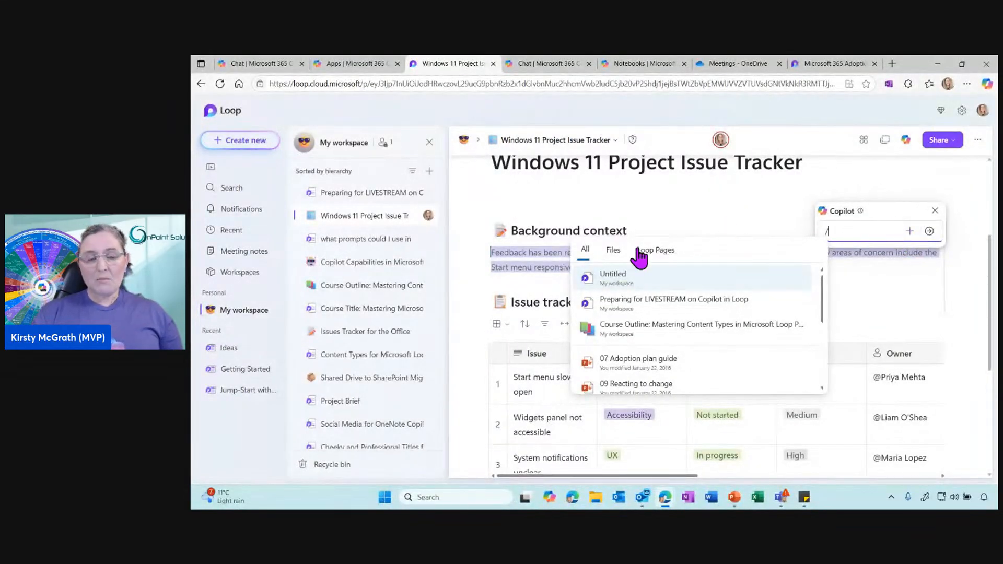
{"action": "left_click", "coordinate": [614, 251]}
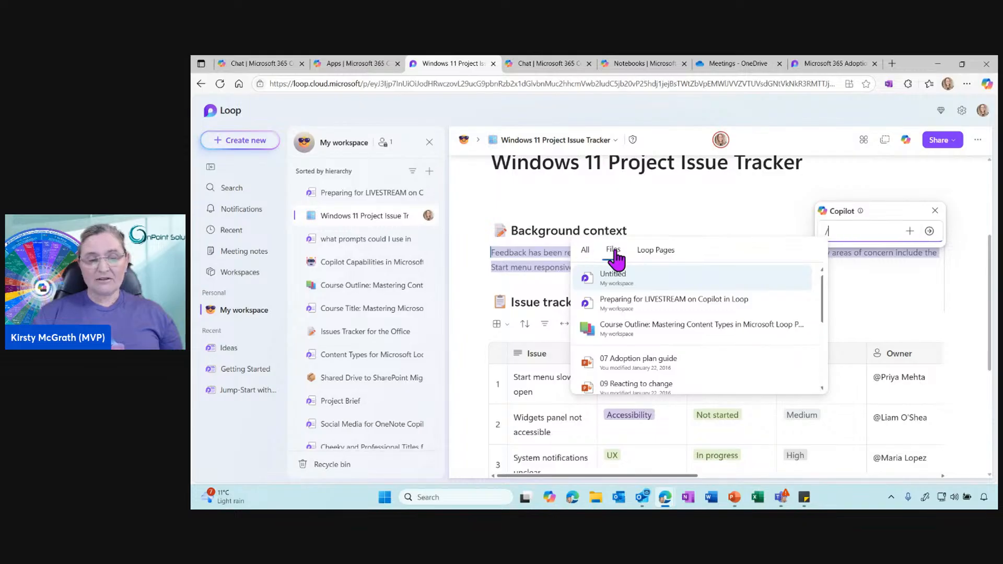
{"action": "left_click", "coordinate": [585, 251]}
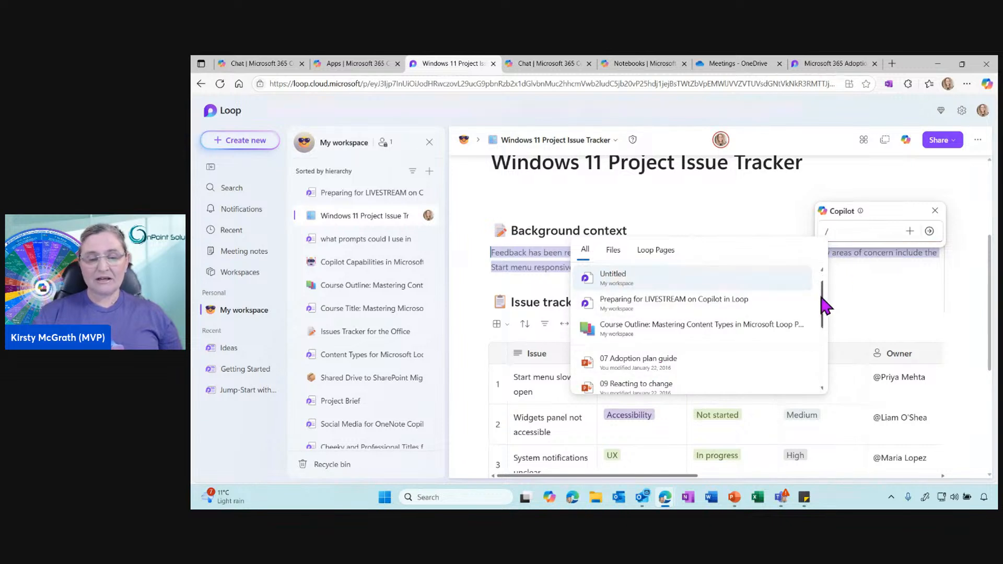
{"action": "left_click_drag", "start_coordinate": [819, 292], "coordinate": [818, 269]}
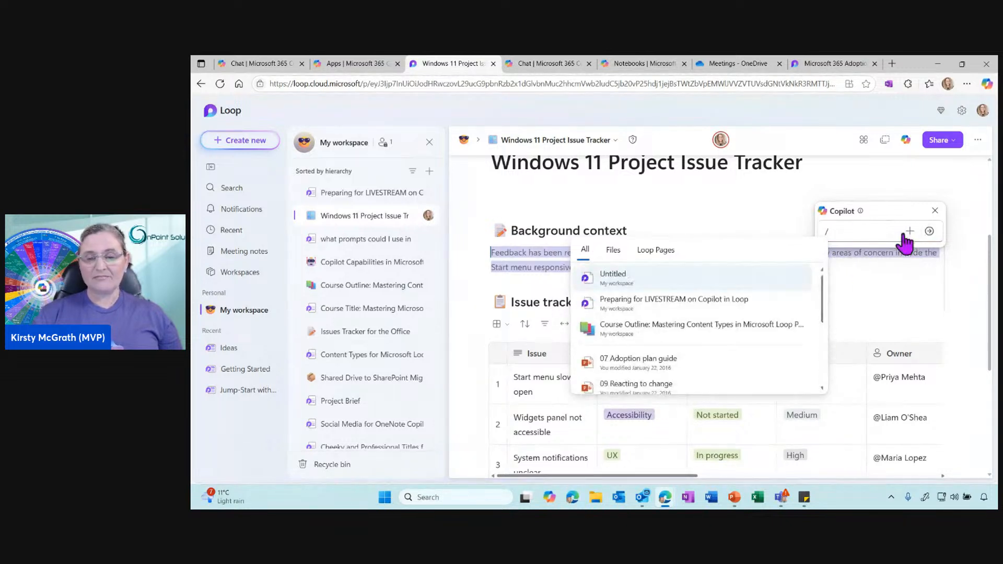
{"action": "left_click", "coordinate": [864, 231]}
{"action": "key", "text": "BackSpace"}
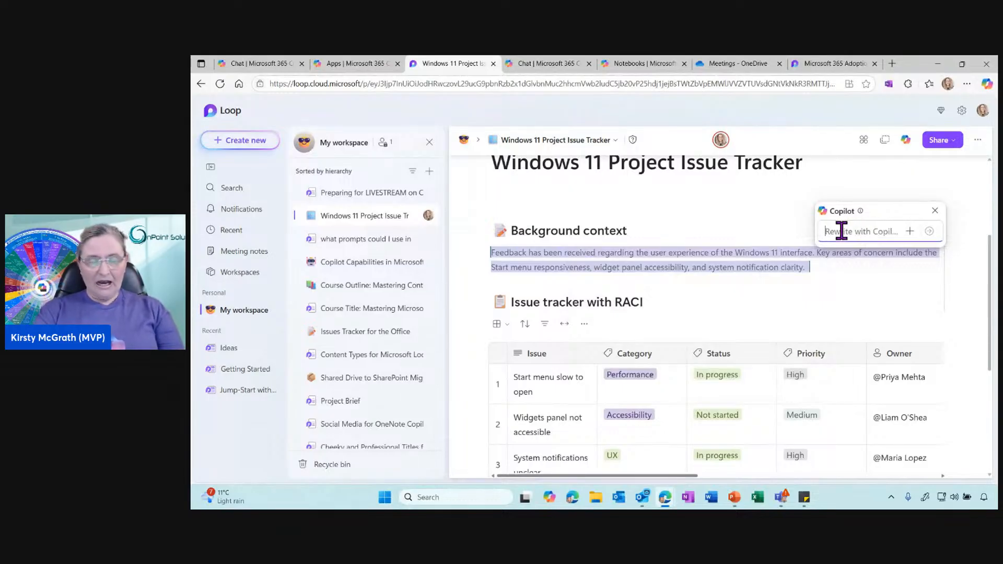
Rewrite the paragraph with the prompt "Can you make this a little longer and more formal with an explanation of what we are trying to achieve."
{"action": "type", "text": "Can you make this"}
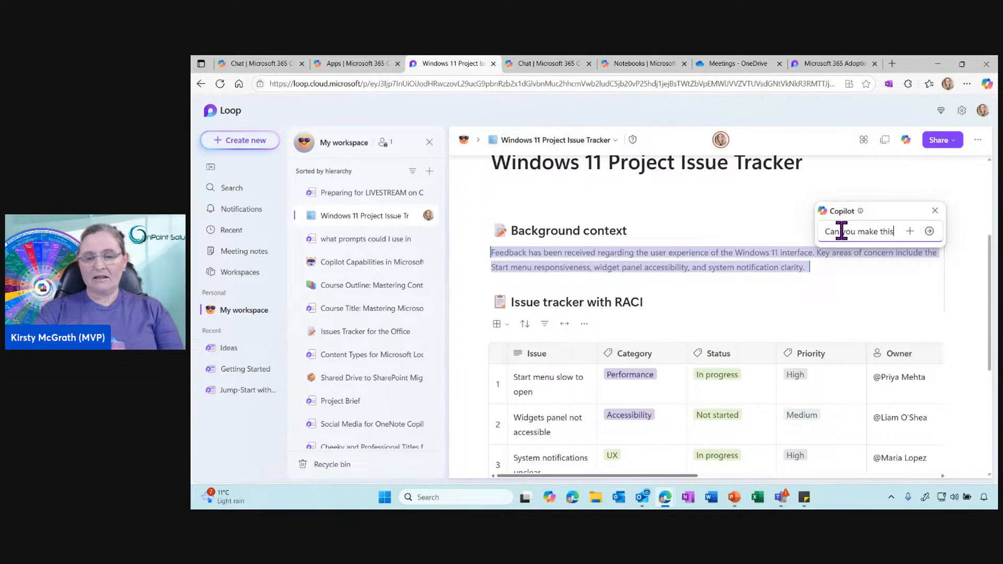
{"action": "type", "text": " a little longer and more formal"}
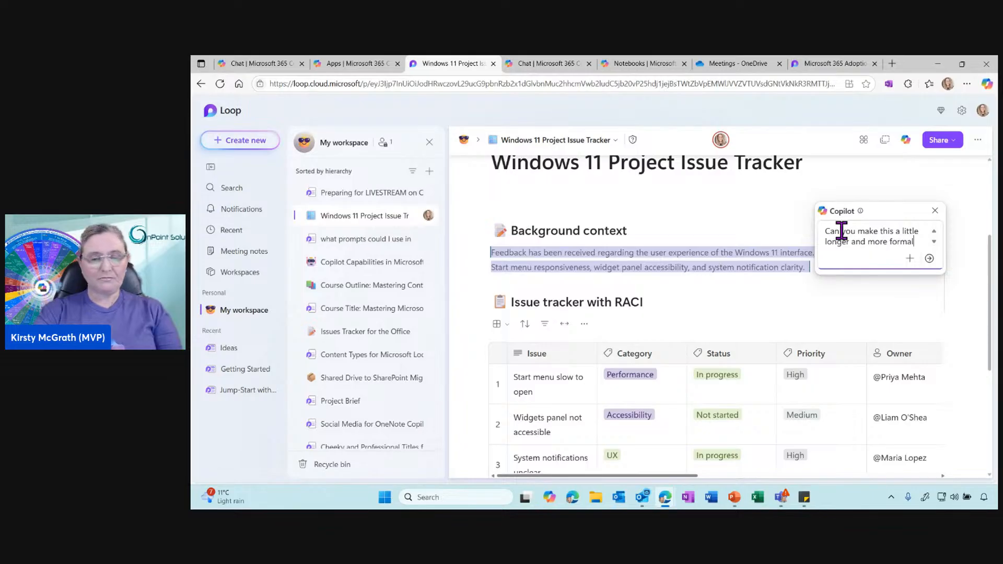
{"action": "type", "text": " with an explanation of wah"}
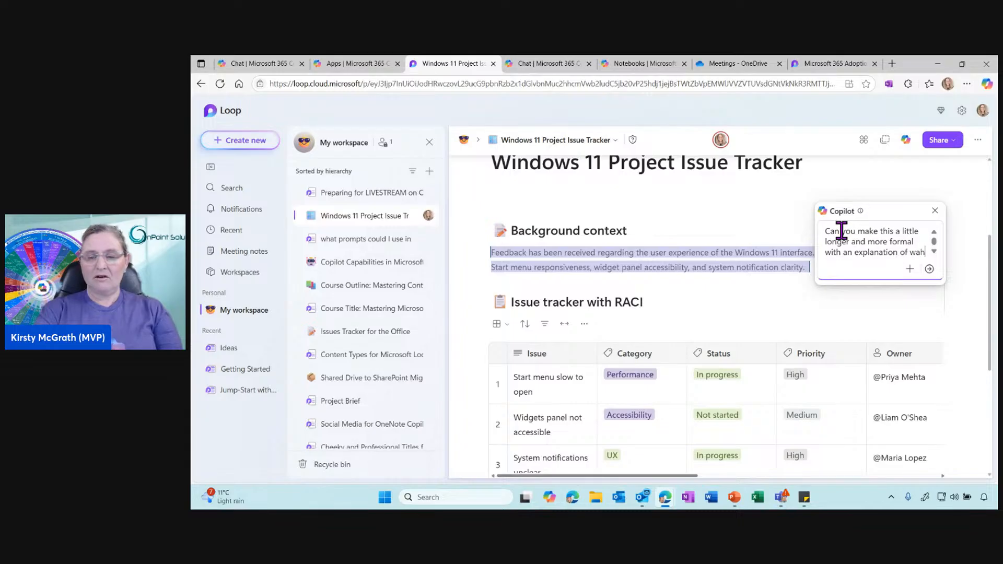
{"action": "type", "text": "t we are trying to achieve."}
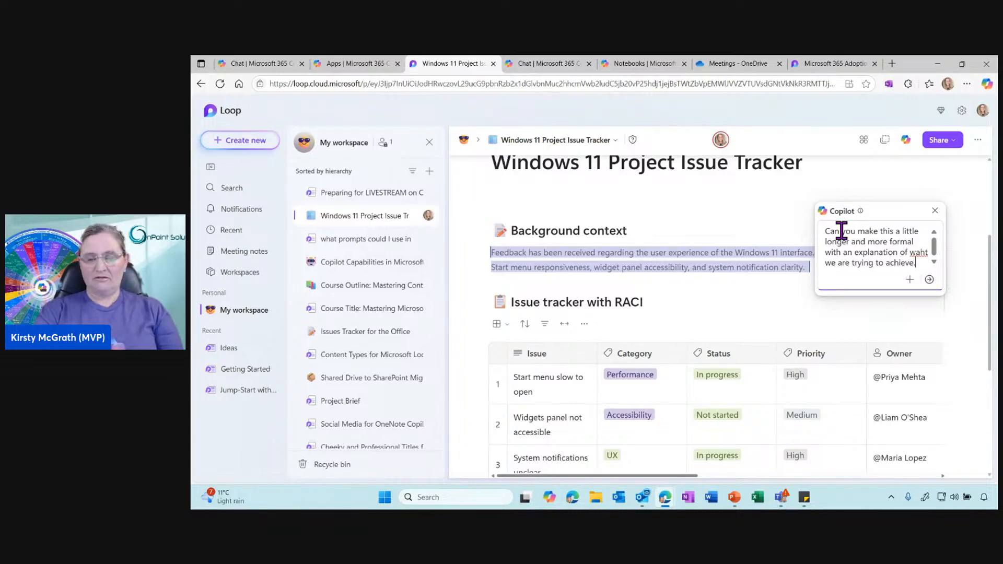
{"action": "right_click", "coordinate": [917, 252]}
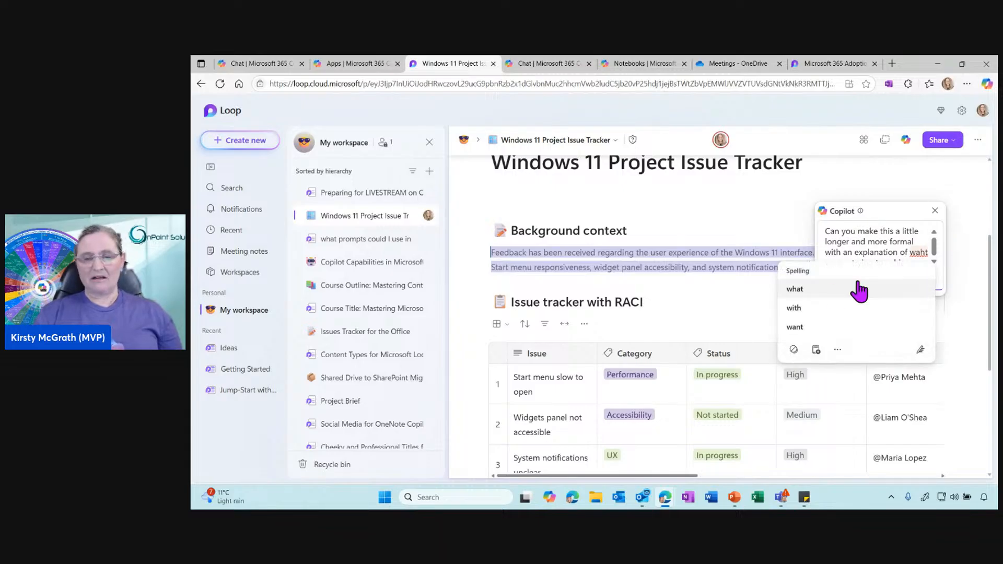
{"action": "left_click", "coordinate": [857, 287]}
{"action": "left_click", "coordinate": [929, 279]}
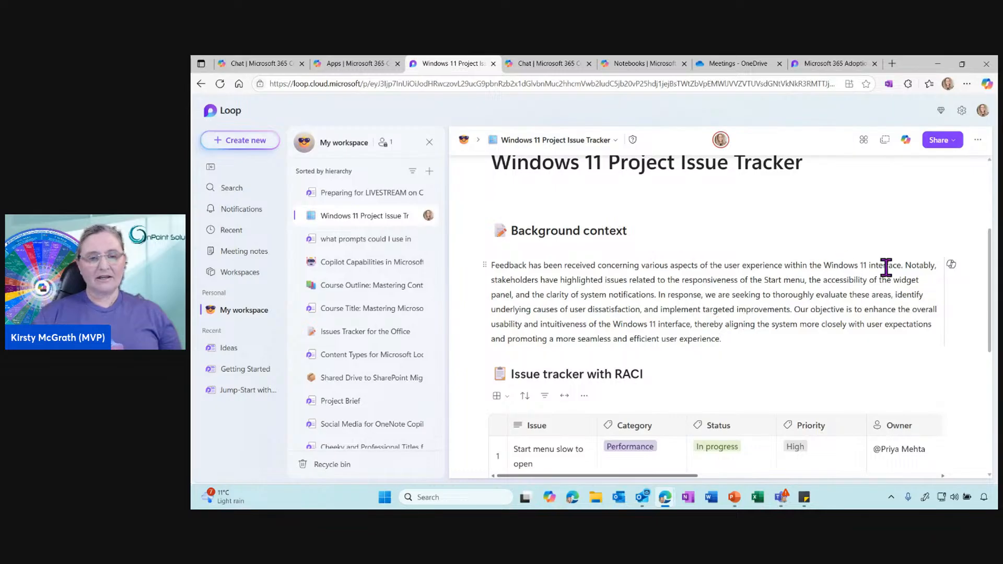
Examine the page's sharing choices and the issue tracker table's own options and block actions
{"action": "left_click_drag", "start_coordinate": [985, 260], "coordinate": [979, 307]}
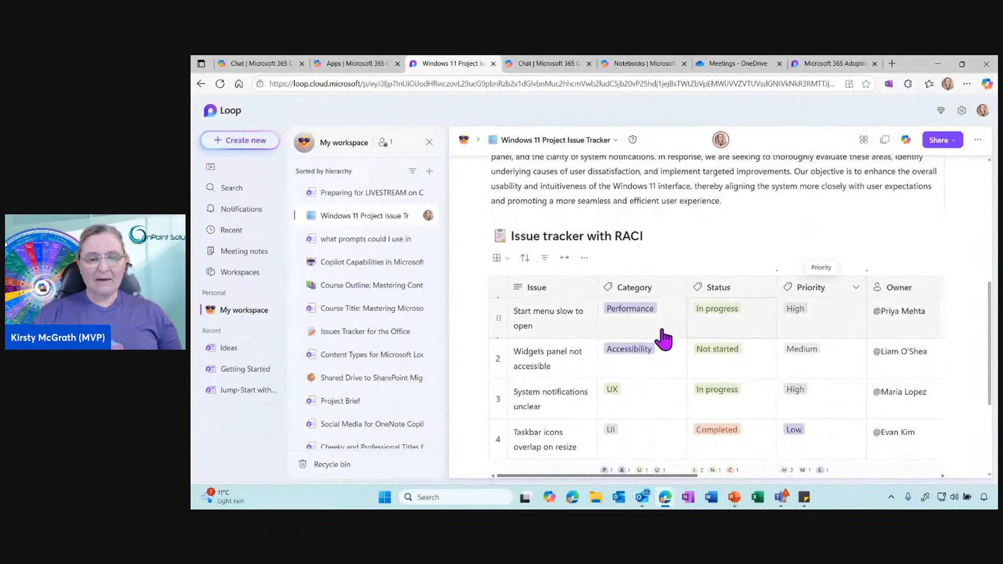
{"action": "left_click", "coordinate": [938, 144]}
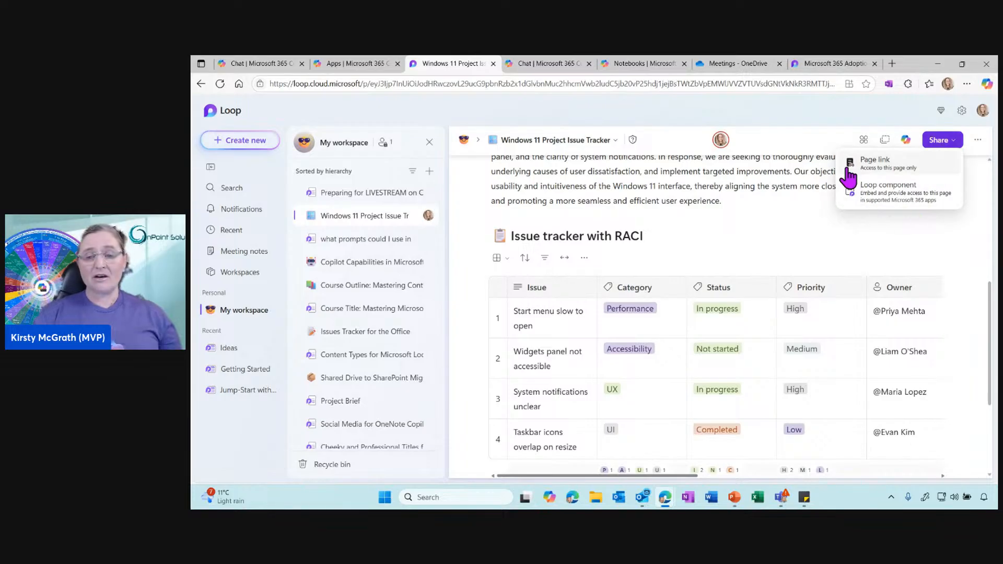
{"action": "left_click", "coordinate": [581, 245]}
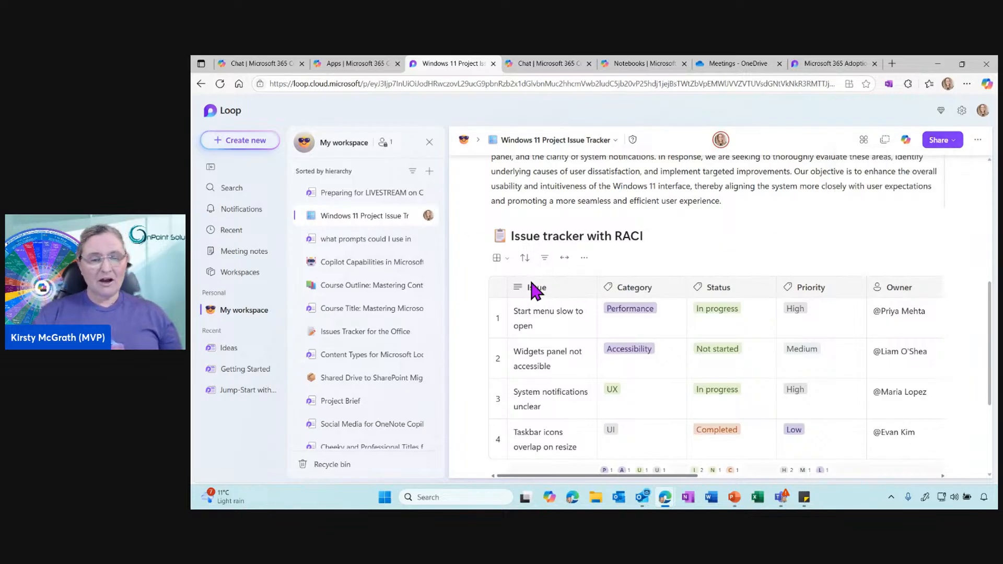
{"action": "left_click", "coordinate": [535, 289]}
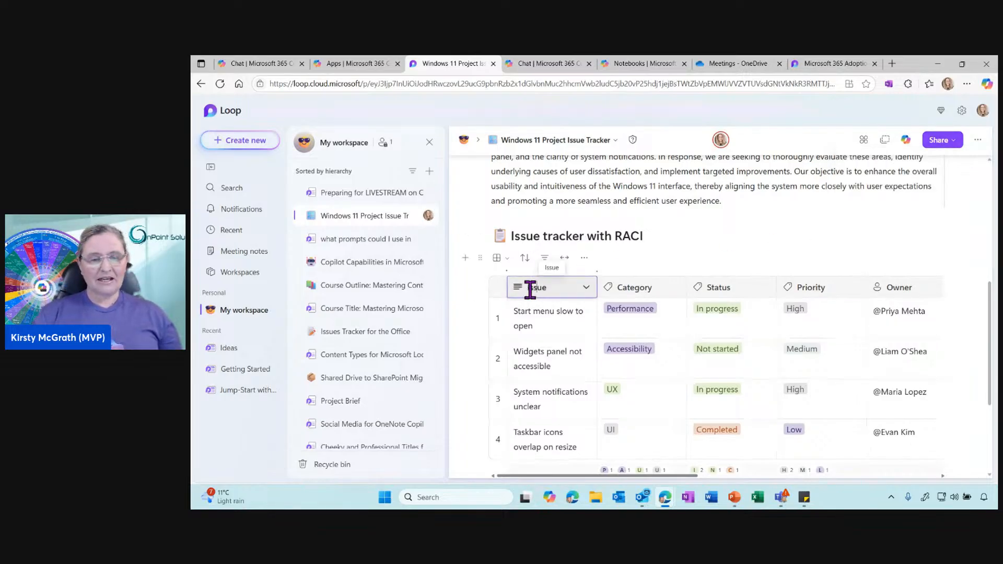
{"action": "left_click", "coordinate": [583, 258]}
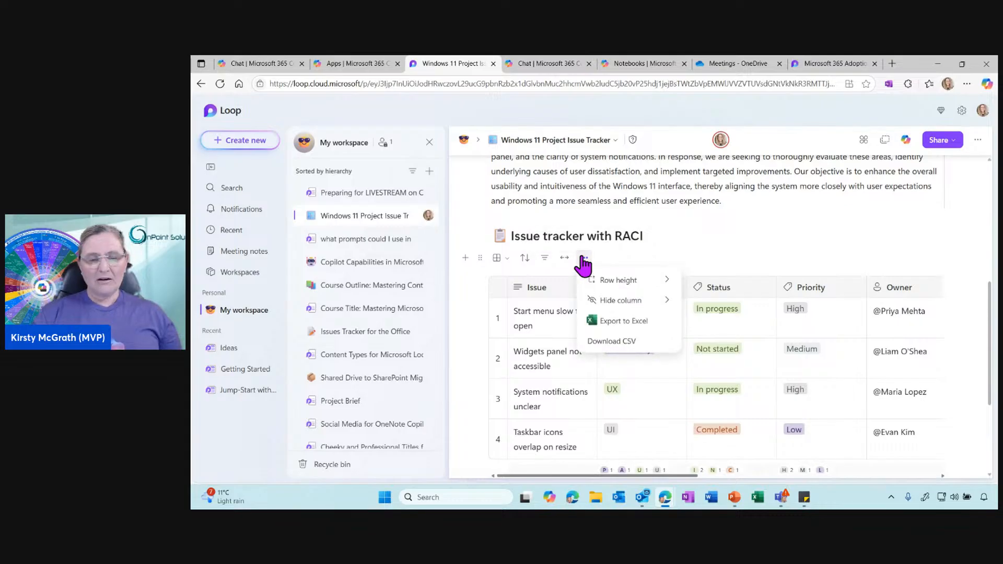
{"action": "left_click", "coordinate": [480, 258]}
{"action": "left_click", "coordinate": [480, 258]}
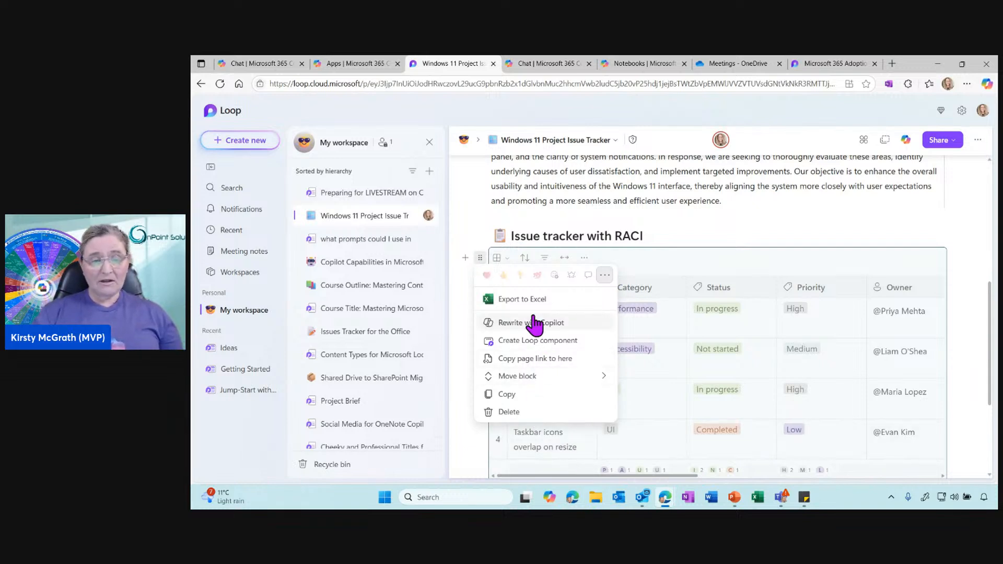
{"action": "left_click", "coordinate": [606, 278]}
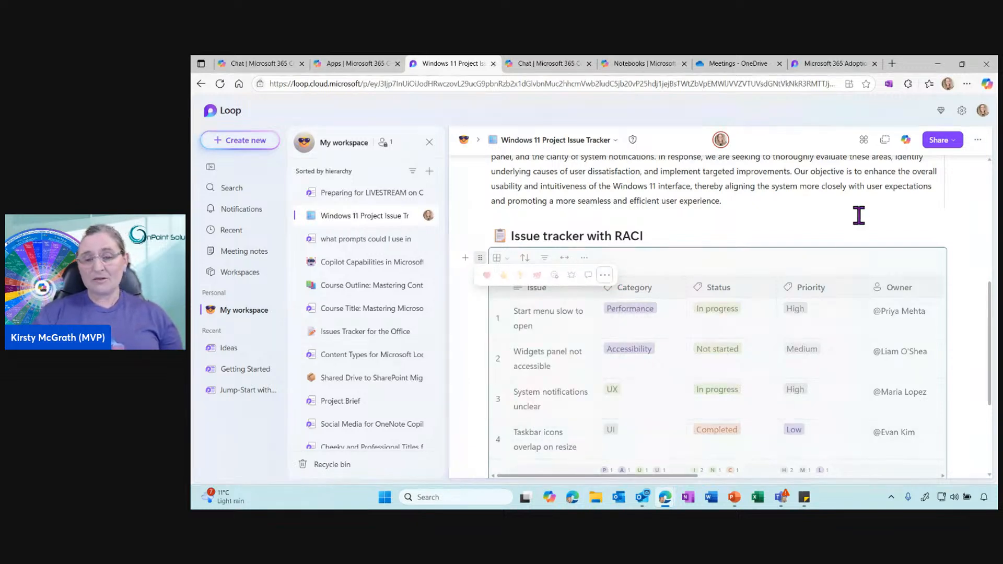
Copy the page link with clipboard access allowed, and inspect its link settings, including People you choose, without applying changes
{"action": "left_click", "coordinate": [943, 141]}
{"action": "left_click", "coordinate": [868, 165]}
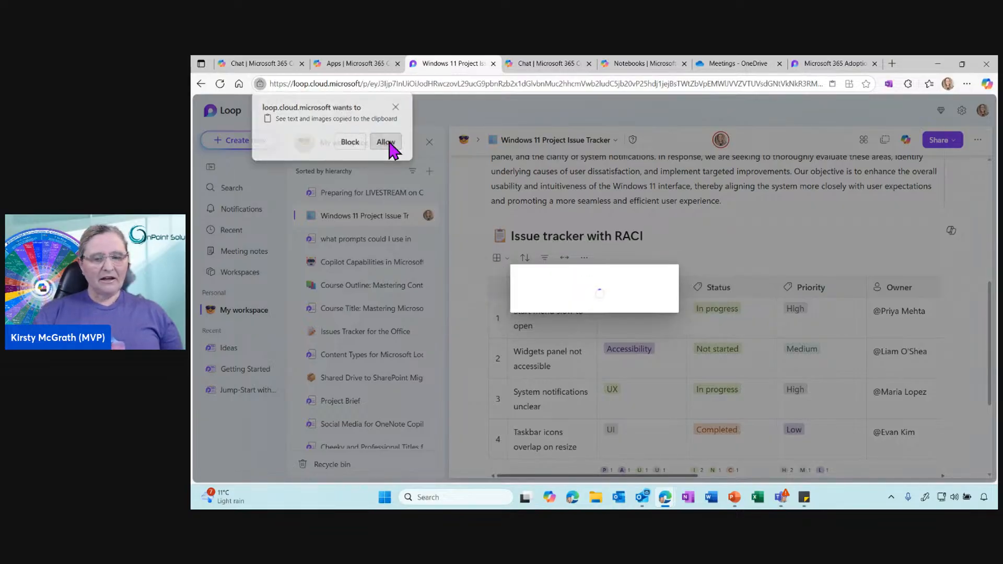
{"action": "left_click", "coordinate": [386, 142]}
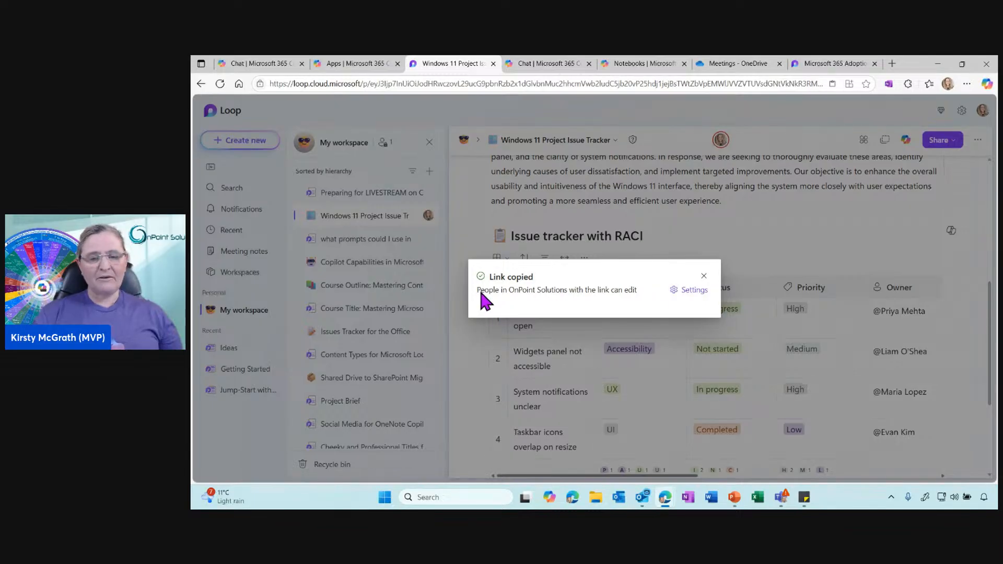
{"action": "left_click", "coordinate": [690, 291]}
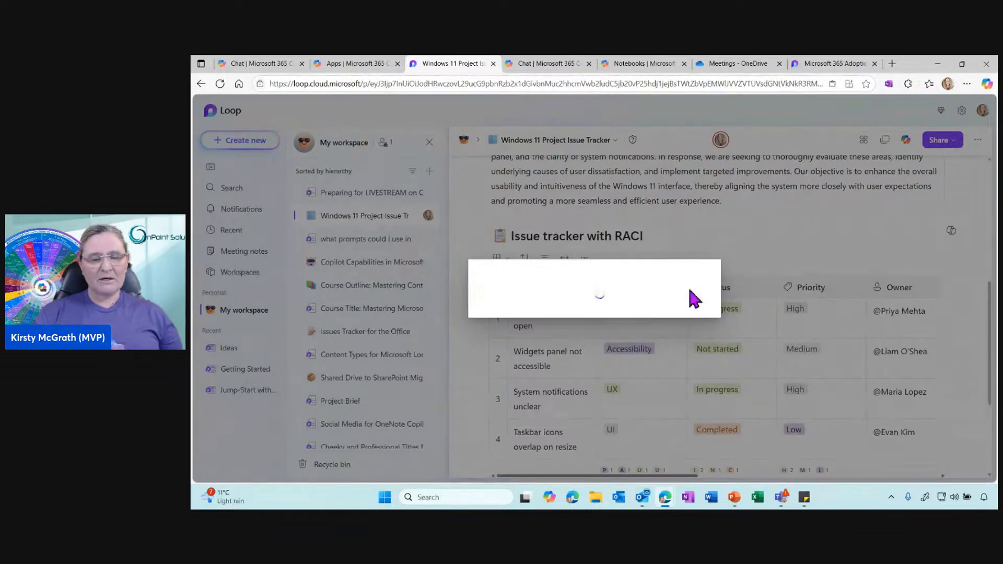
{"action": "left_click", "coordinate": [702, 292]}
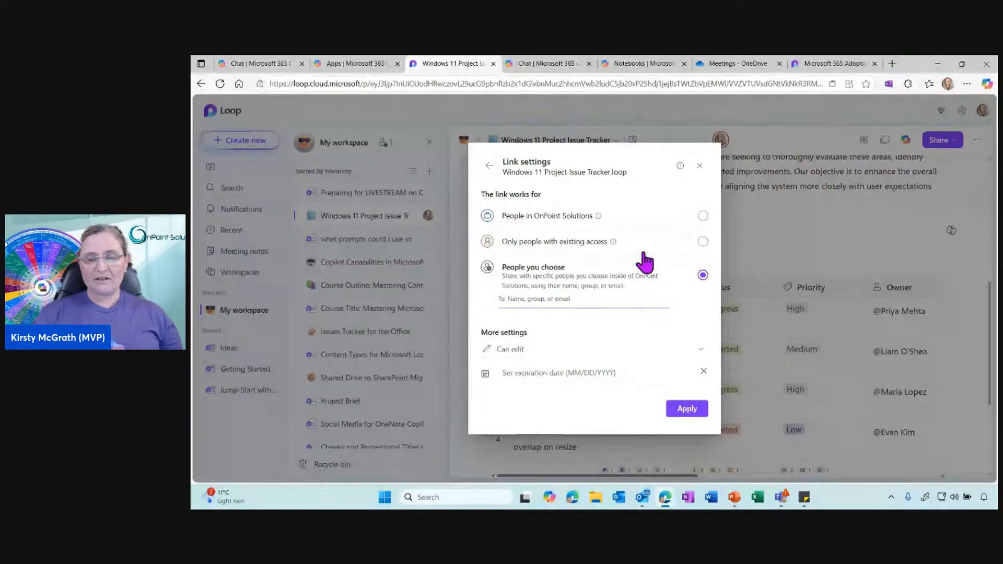
{"action": "left_click", "coordinate": [699, 166]}
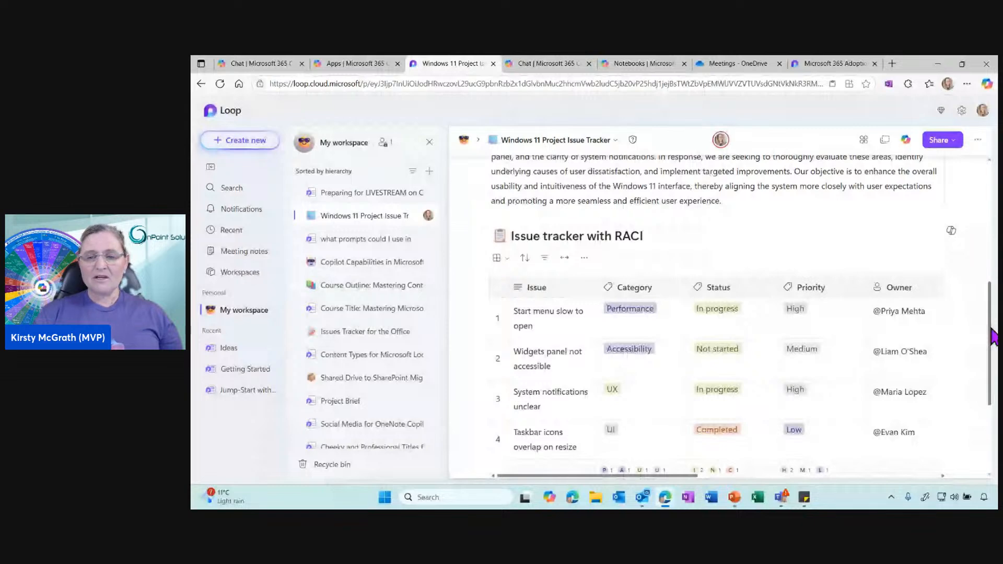
Share the issue tracker page as a Loop component for embedding in supported Microsoft 365 apps
{"action": "scroll", "coordinate": [992, 337], "scroll_direction": "up", "scroll_amount": 2}
{"action": "left_click", "coordinate": [940, 140]}
{"action": "left_click", "coordinate": [877, 192]}
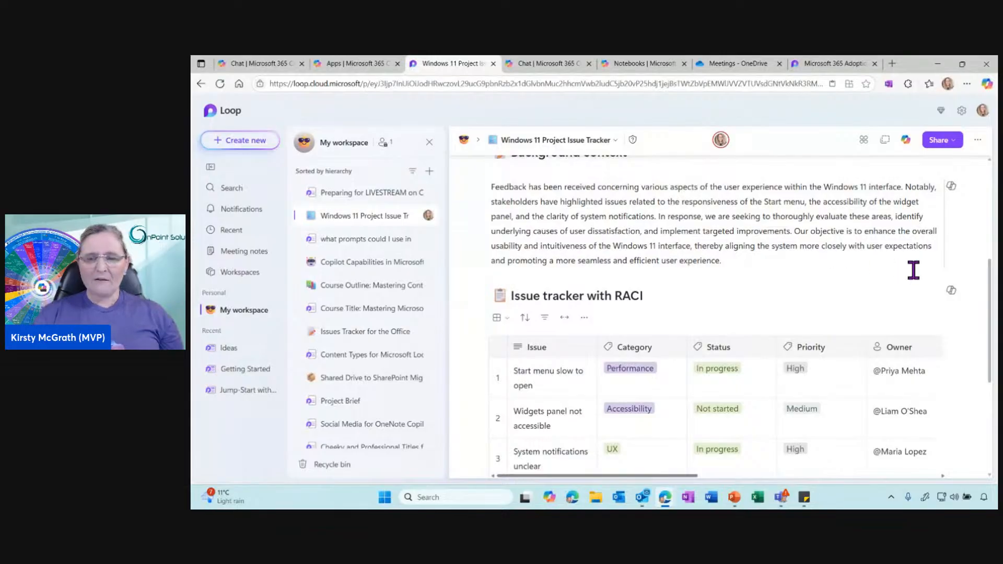
Ask the page's Copilot chat to "Summarise this document" and read through the generated summary
{"action": "scroll", "coordinate": [992, 316], "scroll_direction": "up", "scroll_amount": 1}
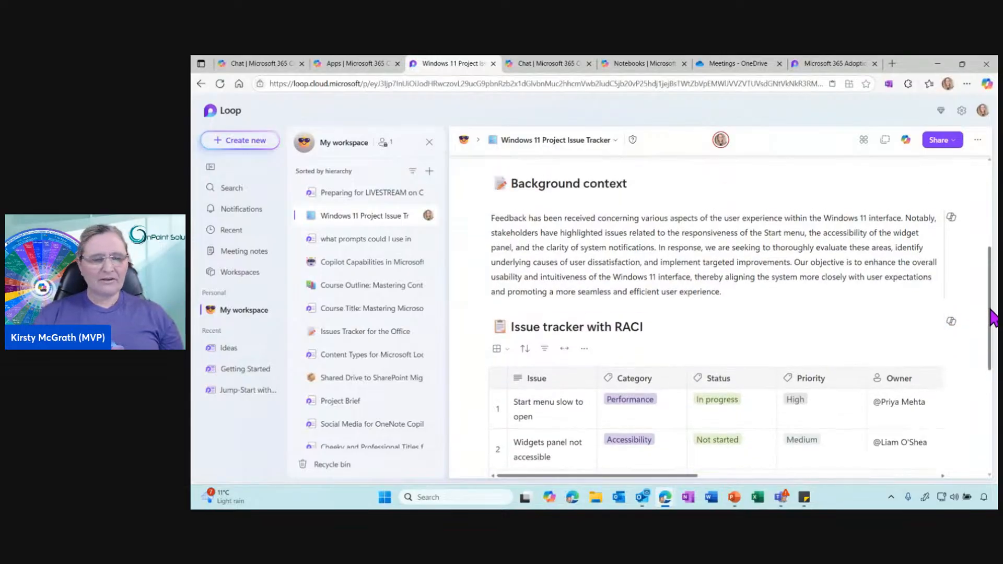
{"action": "scroll", "coordinate": [982, 303], "scroll_direction": "up", "scroll_amount": 2}
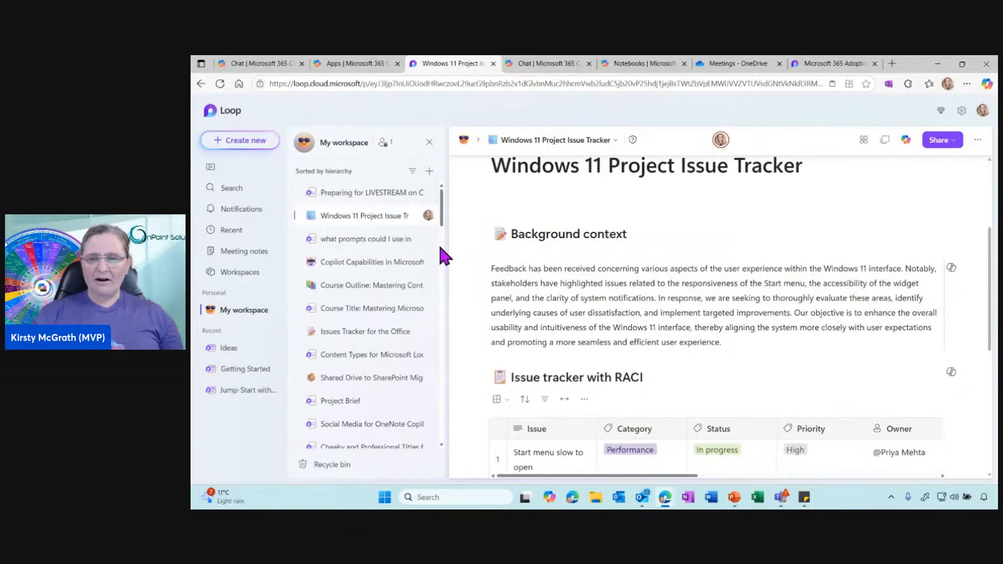
{"action": "left_click", "coordinate": [905, 141]}
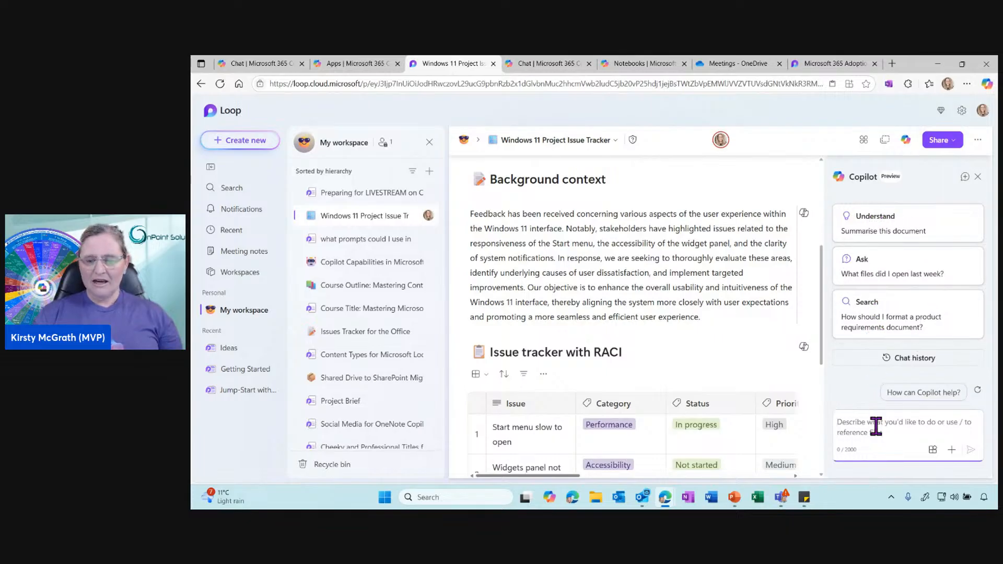
{"action": "left_click", "coordinate": [889, 227]}
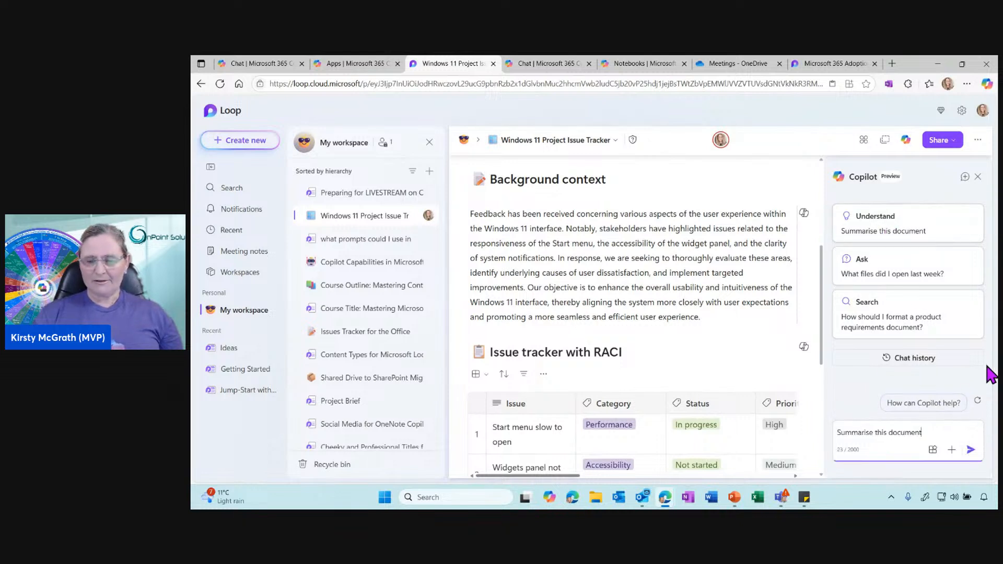
{"action": "left_click", "coordinate": [970, 450]}
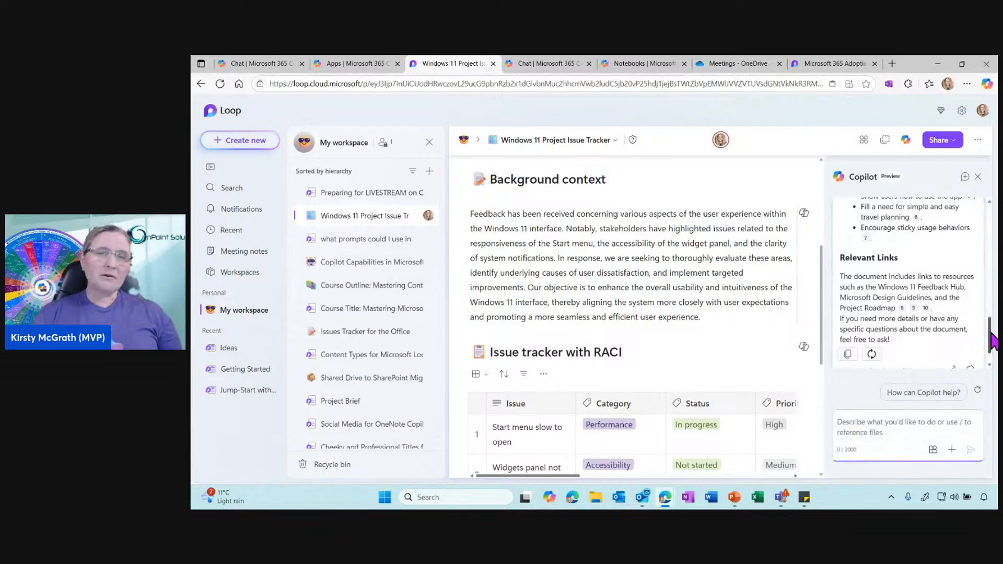
{"action": "scroll", "coordinate": [989, 345], "scroll_direction": "down", "scroll_amount": 1}
{"action": "scroll", "coordinate": [991, 343], "scroll_direction": "up", "scroll_amount": 1}
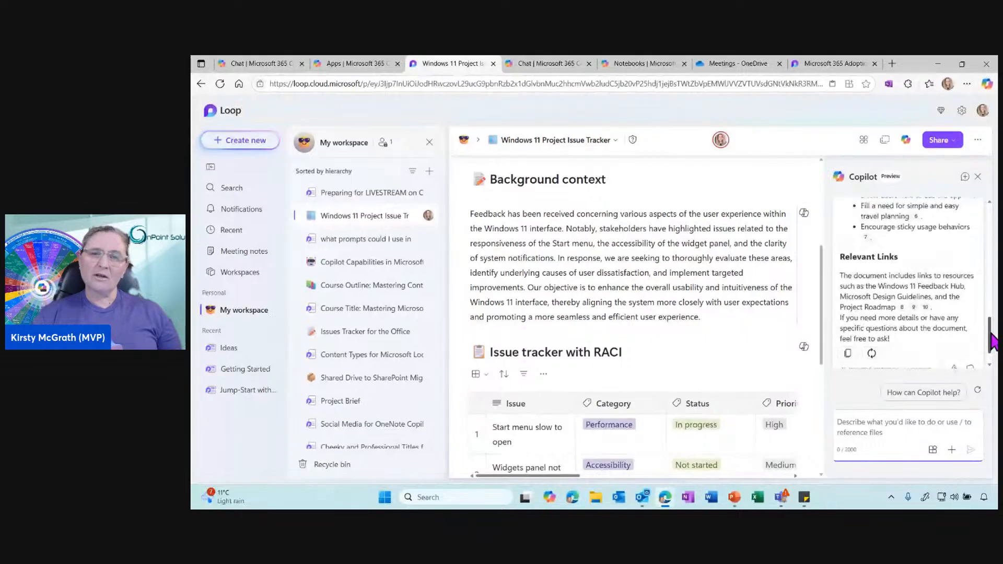
{"action": "left_click_drag", "start_coordinate": [991, 342], "coordinate": [992, 315]}
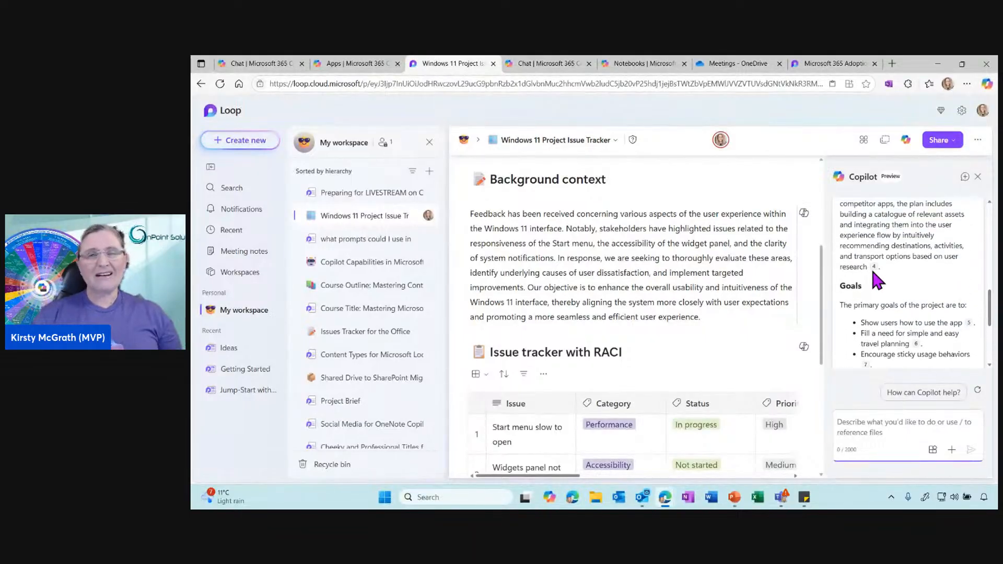
Ask the page's Copilot chat "can you turn this into an email to send to" the named colleague
{"action": "left_click_drag", "start_coordinate": [992, 316], "coordinate": [992, 361]}
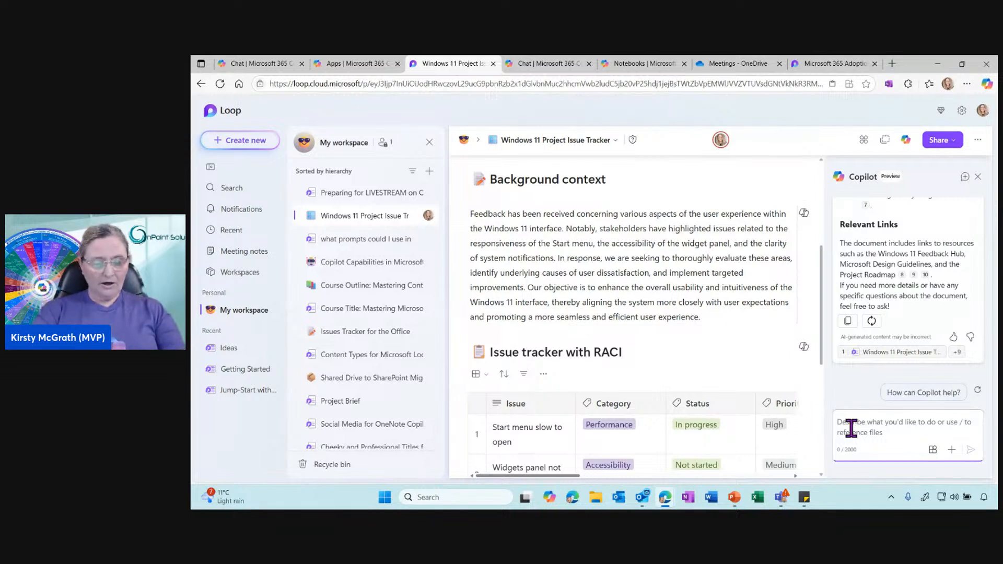
{"action": "type", "text": "can you turn th"}
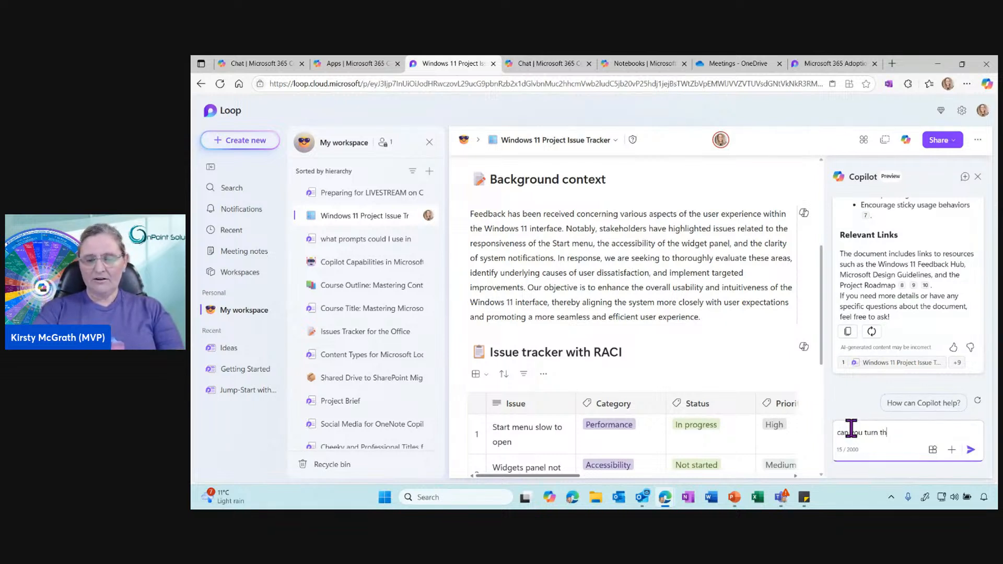
{"action": "type", "text": "is into an email "}
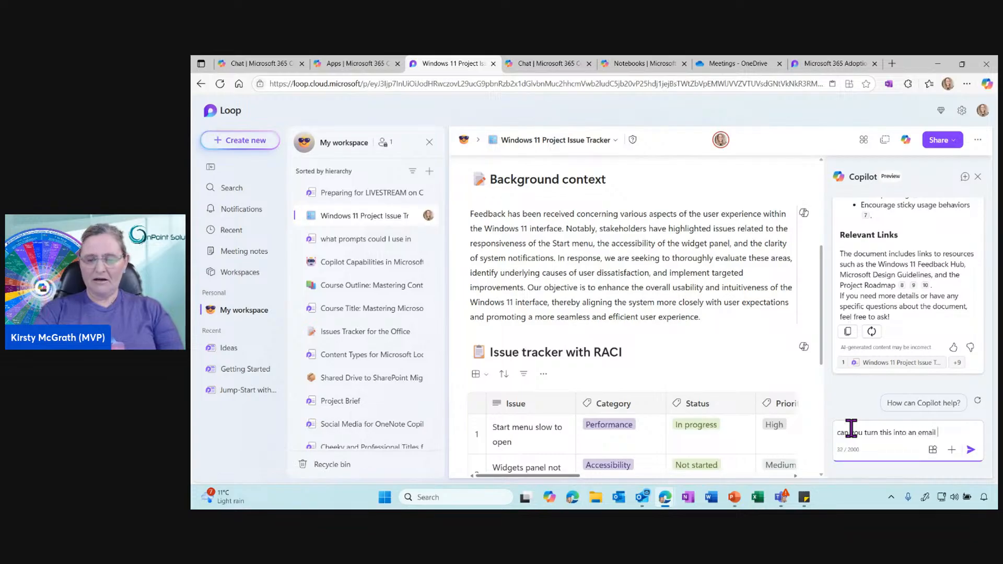
{"action": "type", "text": "to send to lswa"}
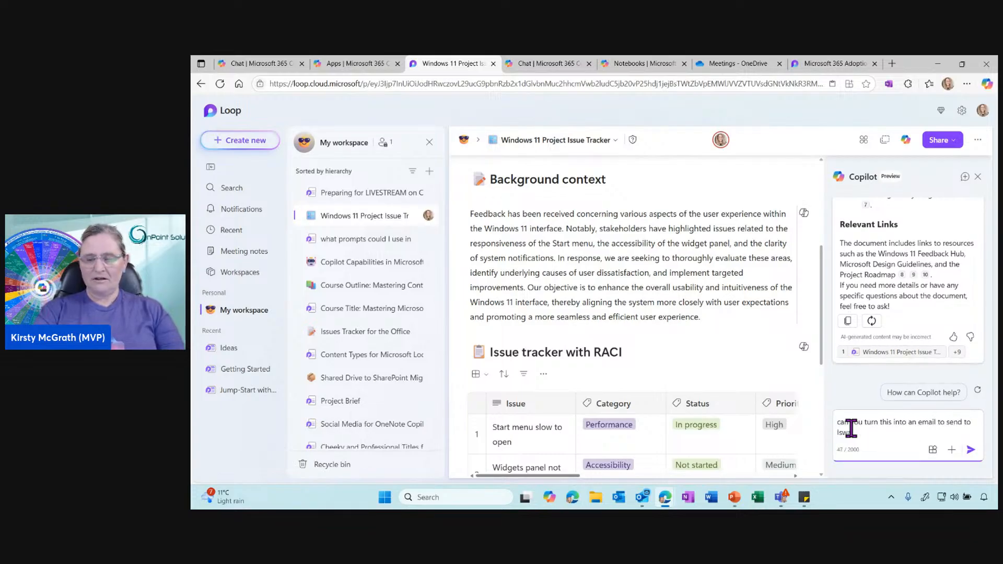
{"action": "key", "text": "BackSpace"}
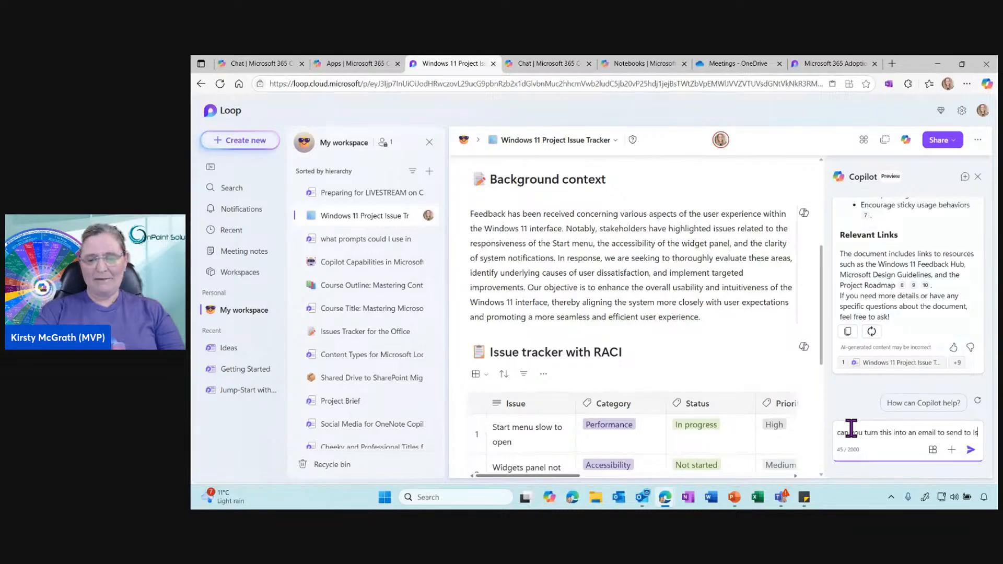
{"action": "type", "text": "abel."}
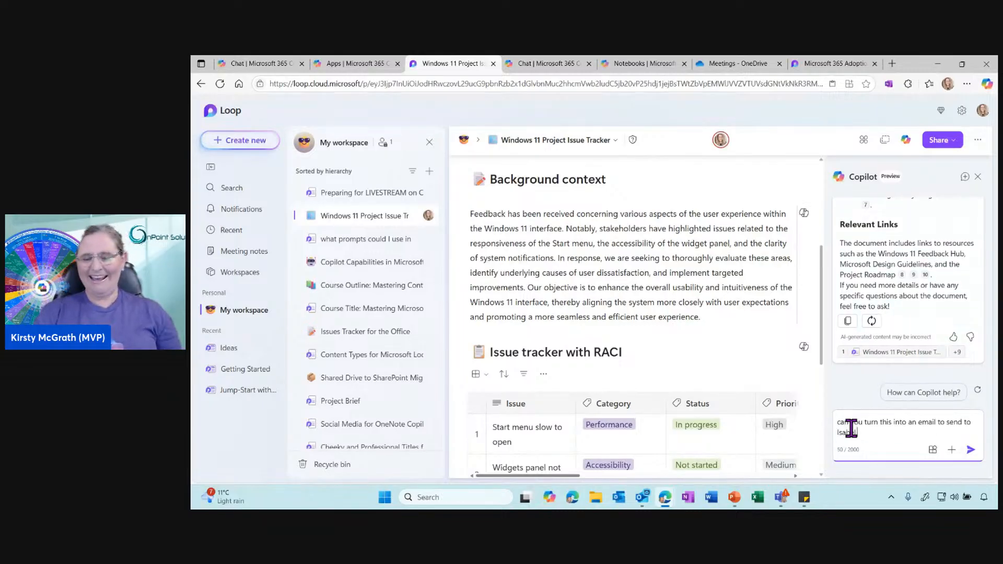
{"action": "left_click", "coordinate": [970, 449]}
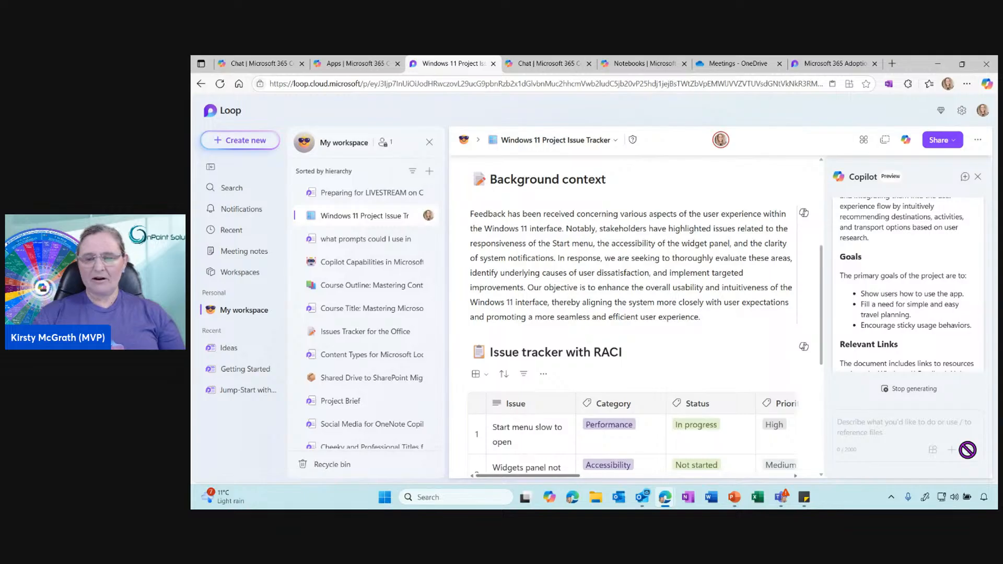
Read through Copilot's generated email draft and copy it
{"action": "scroll", "coordinate": [955, 359], "scroll_direction": "up", "scroll_amount": 1}
{"action": "scroll", "coordinate": [968, 373], "scroll_direction": "down", "scroll_amount": 3}
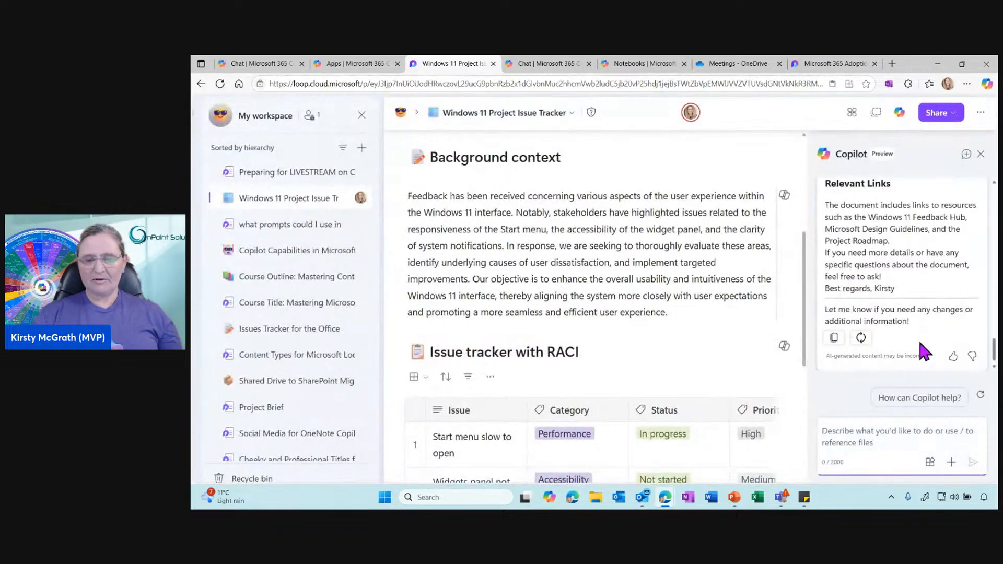
{"action": "left_click", "coordinate": [832, 340]}
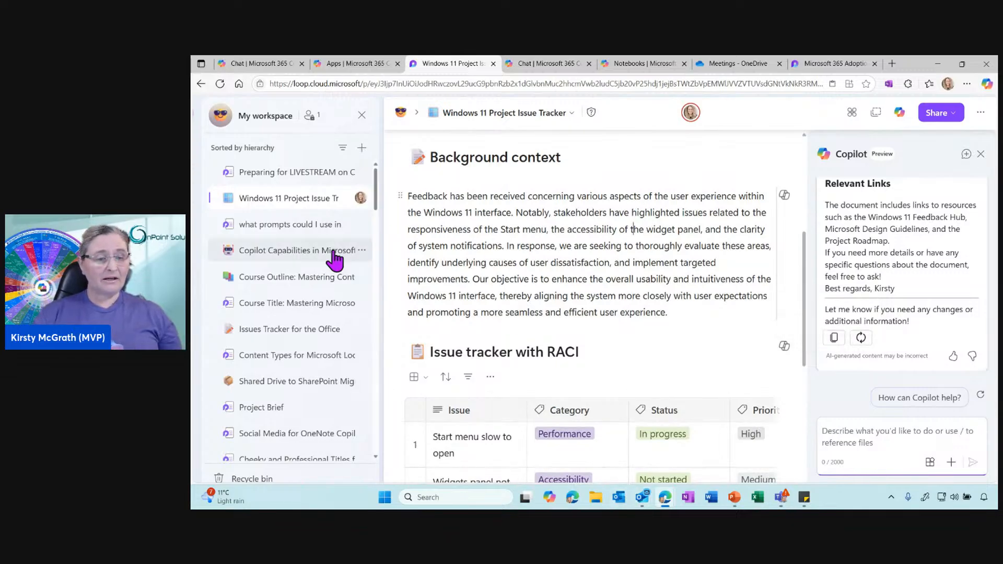
Look through the workspace pages "Copilot Capabilities in Microsoft Loop" and "Course Outline: Mastering Content Types in Microsoft Loop Pages"
{"action": "left_click", "coordinate": [285, 252]}
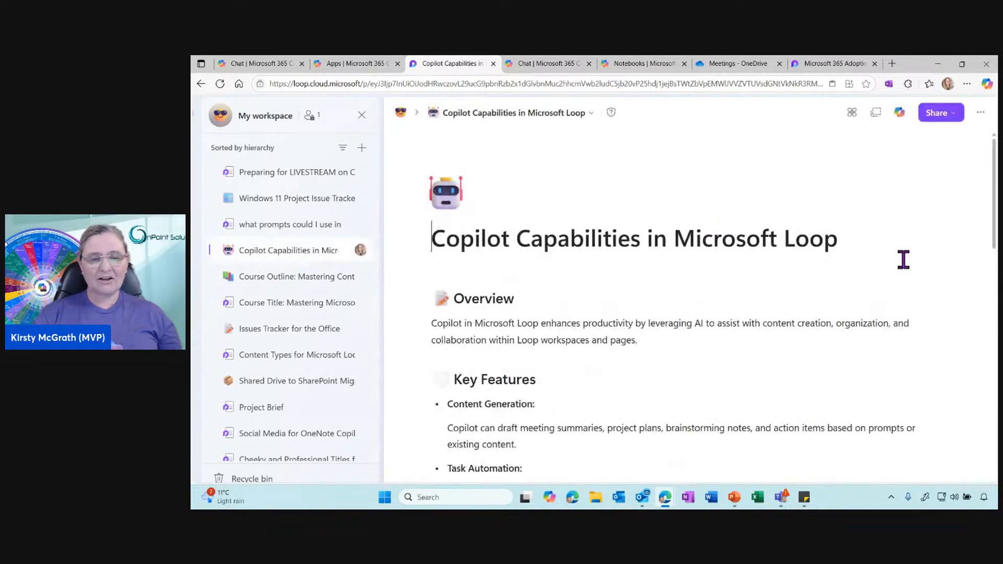
{"action": "left_click_drag", "start_coordinate": [994, 229], "coordinate": [986, 445]}
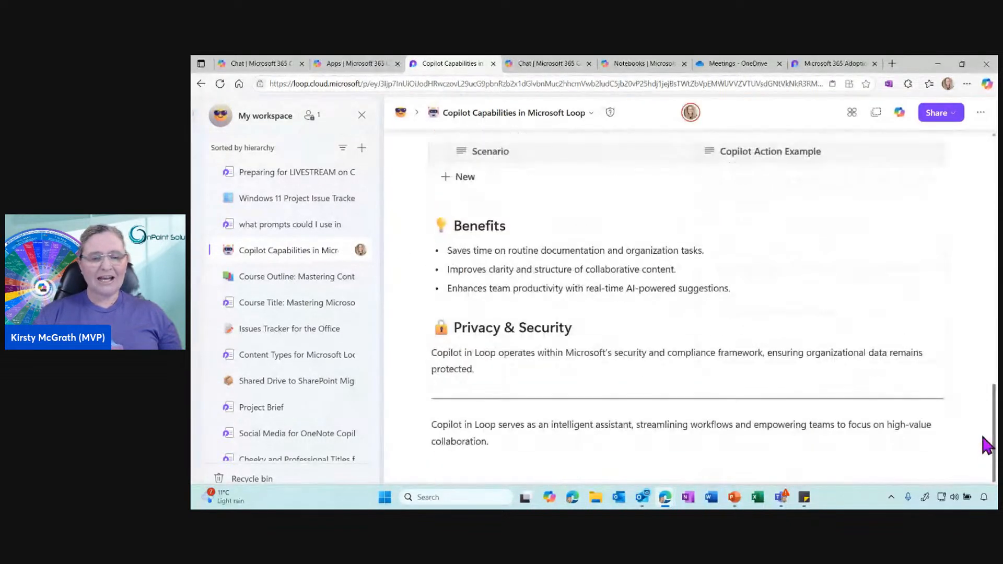
{"action": "left_click", "coordinate": [260, 282]}
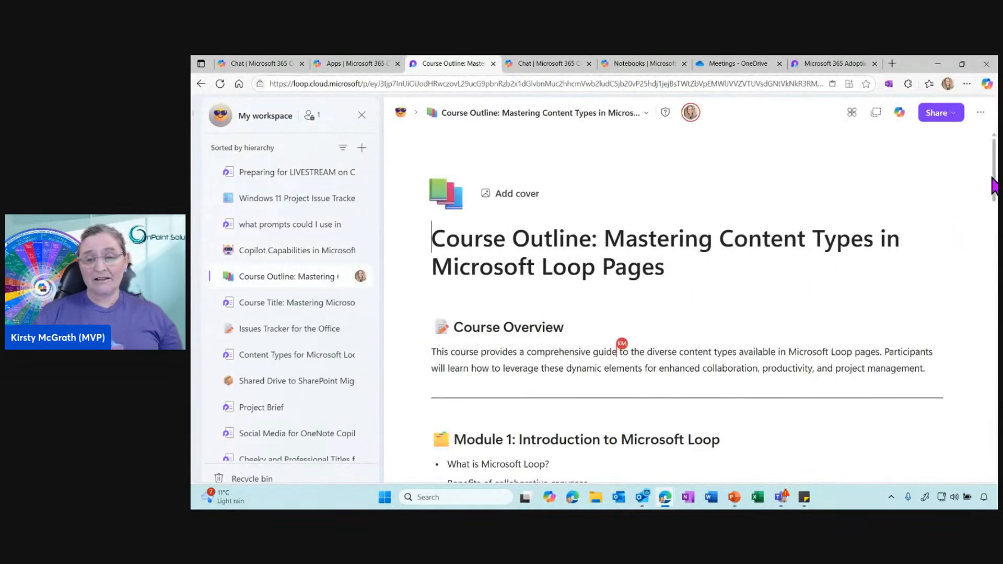
{"action": "left_click_drag", "start_coordinate": [993, 185], "coordinate": [978, 318]}
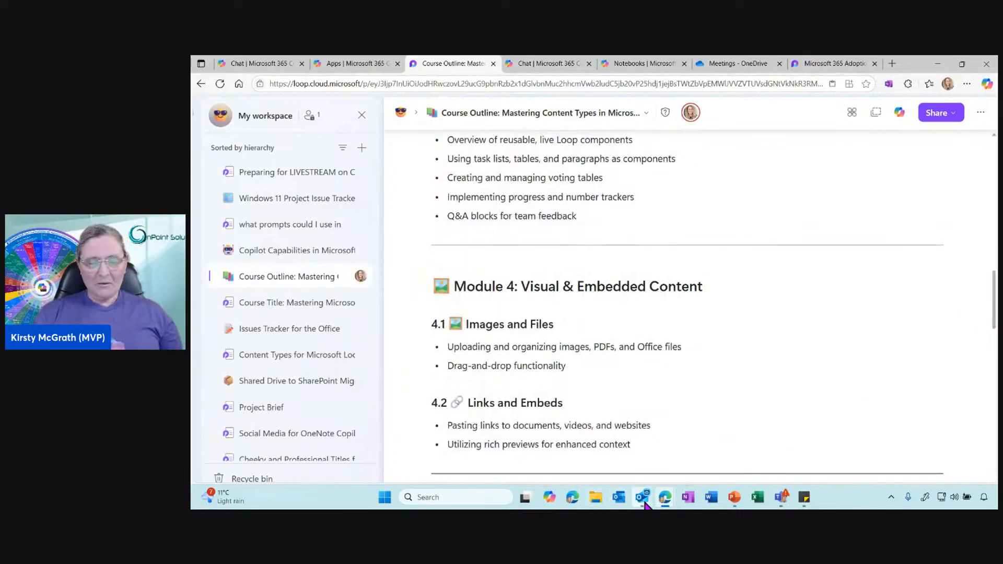
Switch to the Outlook draft "Windows 11 Project Rollout Task List" and paste the copied email text above its Loop component
{"action": "mouse_move", "coordinate": [648, 502]}
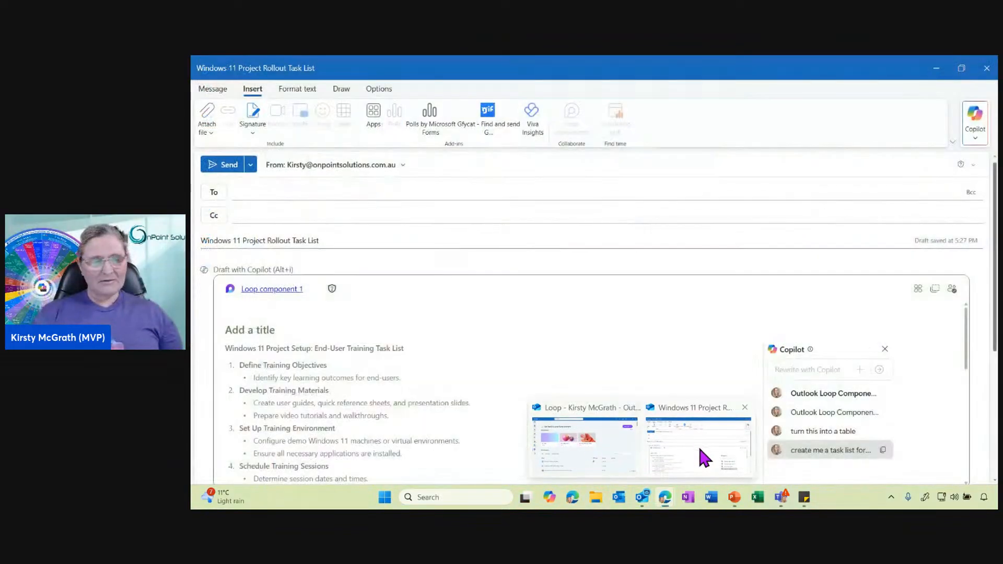
{"action": "left_click", "coordinate": [700, 456]}
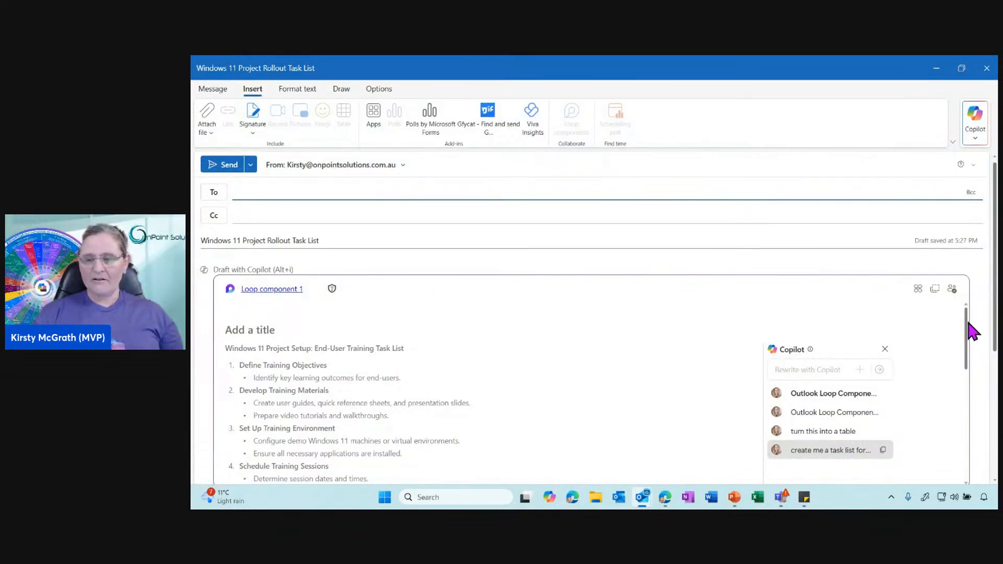
{"action": "left_click_drag", "start_coordinate": [996, 288], "coordinate": [988, 337]}
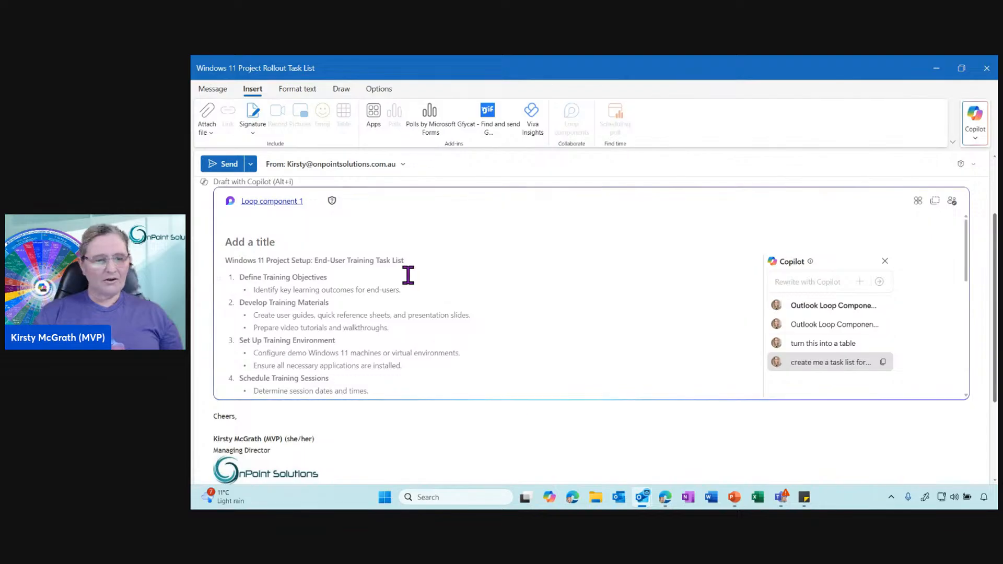
{"action": "left_click_drag", "start_coordinate": [996, 292], "coordinate": [991, 232]}
{"action": "left_click", "coordinate": [233, 268]}
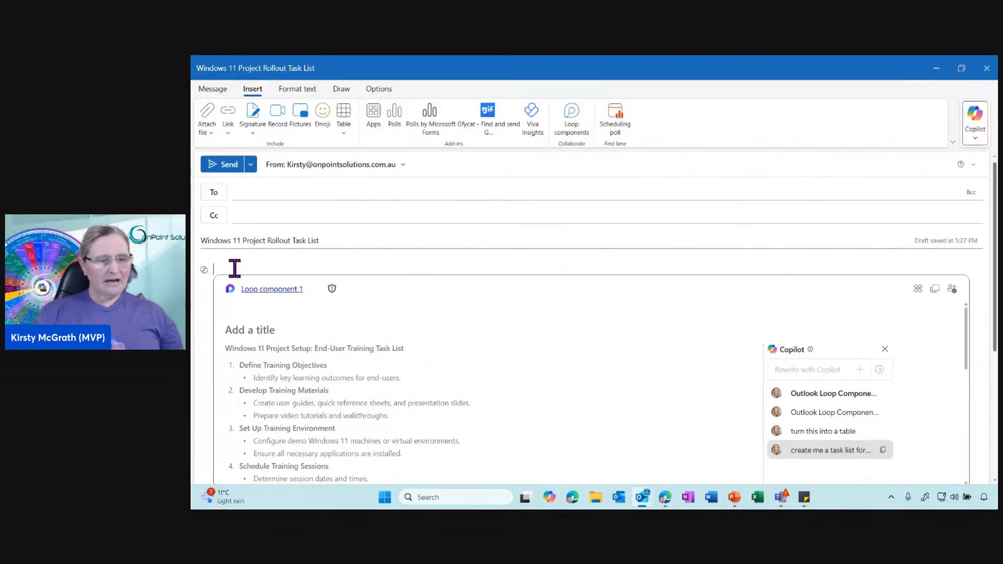
{"action": "key", "text": "ctrl+v"}
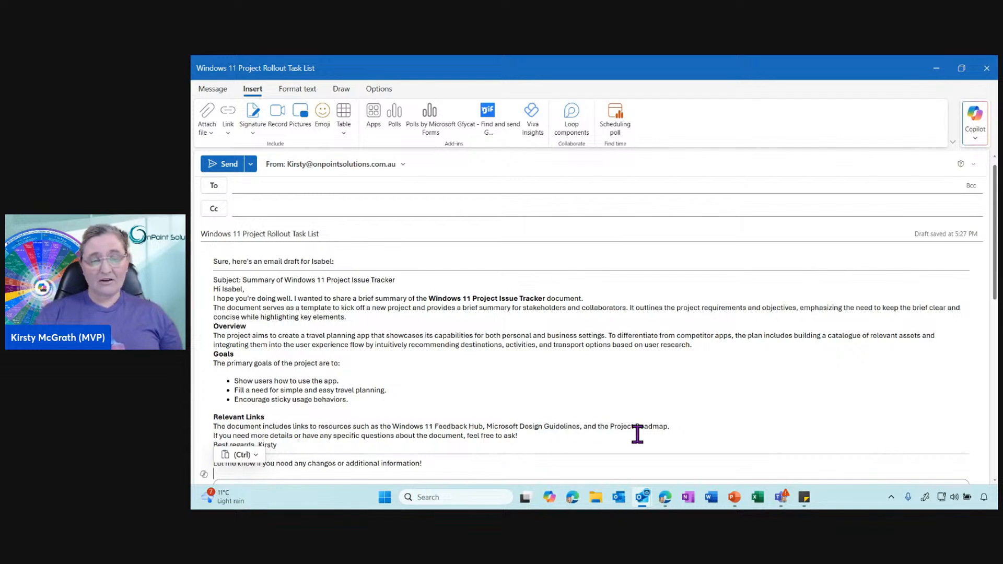
{"action": "left_click_drag", "start_coordinate": [517, 435], "coordinate": [391, 425]}
{"action": "left_click", "coordinate": [737, 406]}
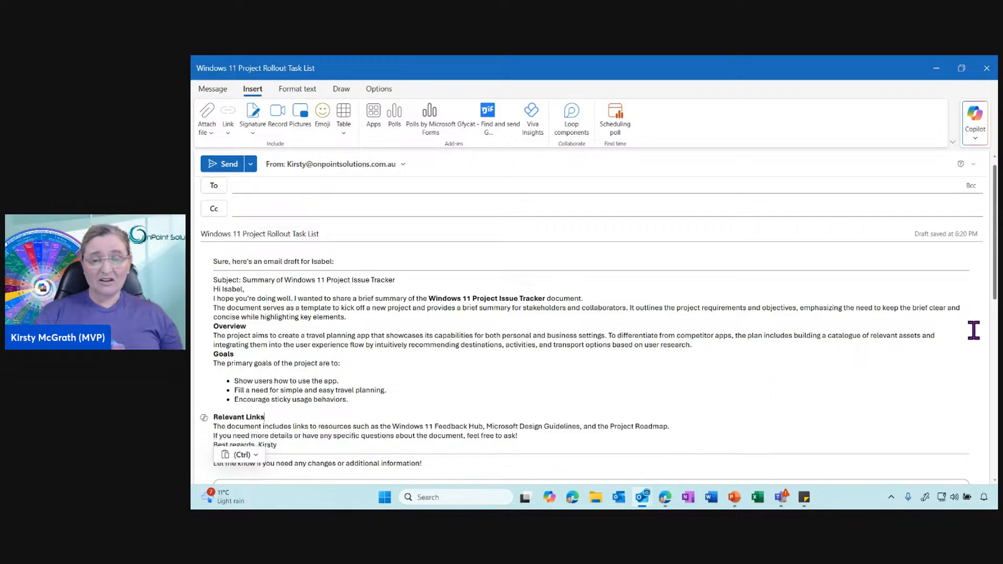
Inspect the embedded Loop component's task table, its Copilot drafting prompt and its rewrite history
{"action": "left_click_drag", "start_coordinate": [996, 270], "coordinate": [995, 382]}
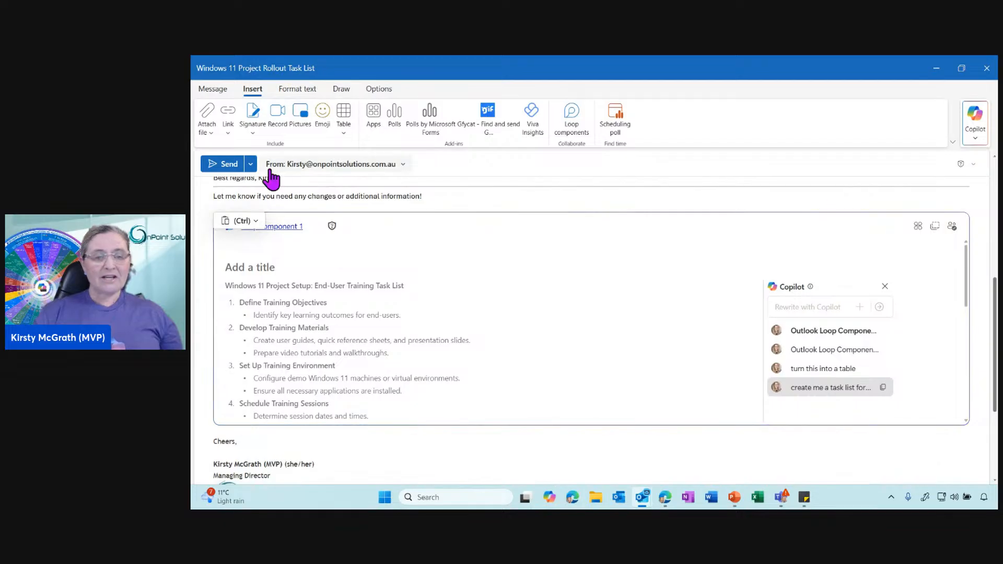
{"action": "left_click", "coordinate": [242, 246]}
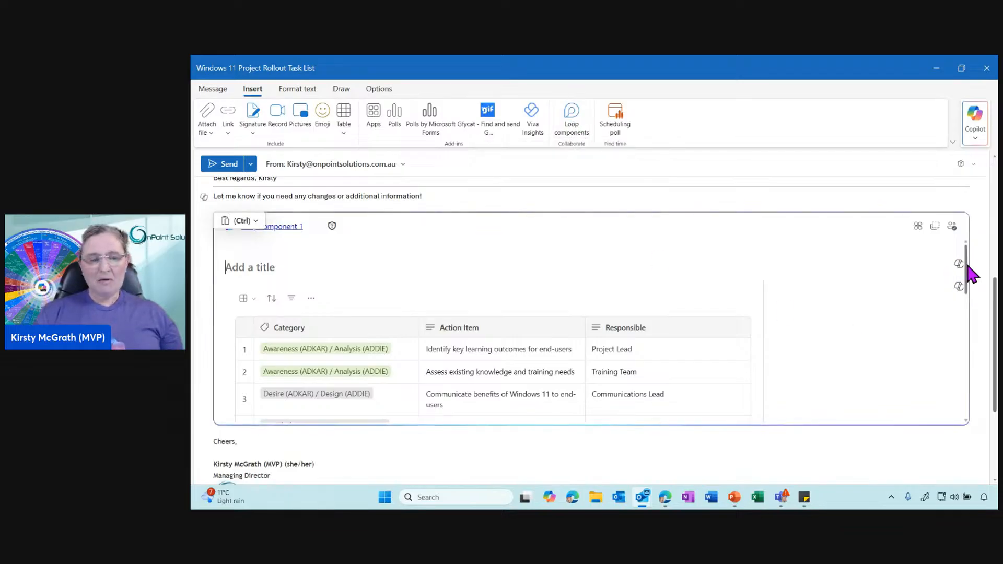
{"action": "mouse_move", "coordinate": [966, 270]}
{"action": "left_mouse_down"}
{"action": "mouse_move", "coordinate": [967, 347]}
{"action": "mouse_move", "coordinate": [960, 277]}
{"action": "left_mouse_up"}
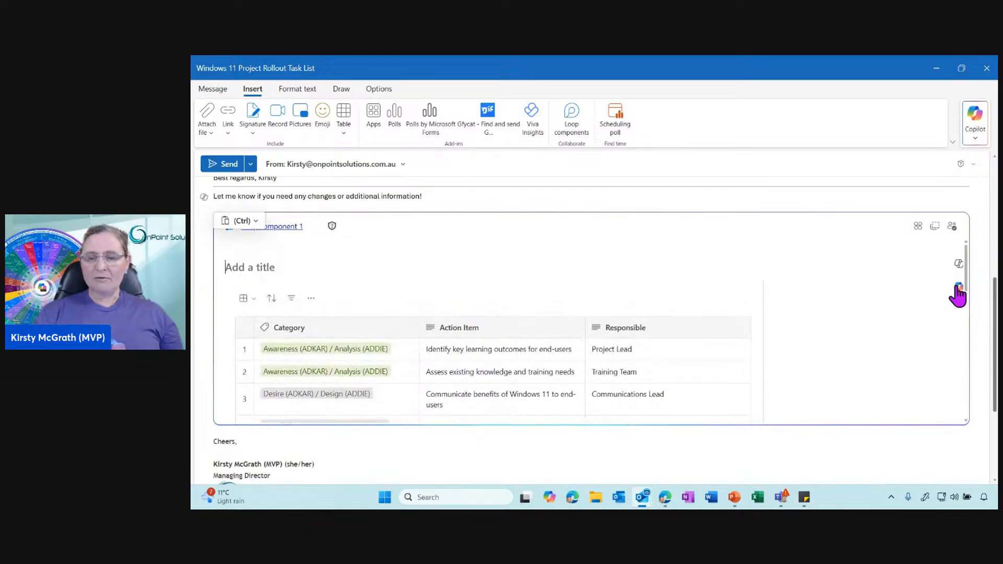
{"action": "left_click", "coordinate": [959, 264]}
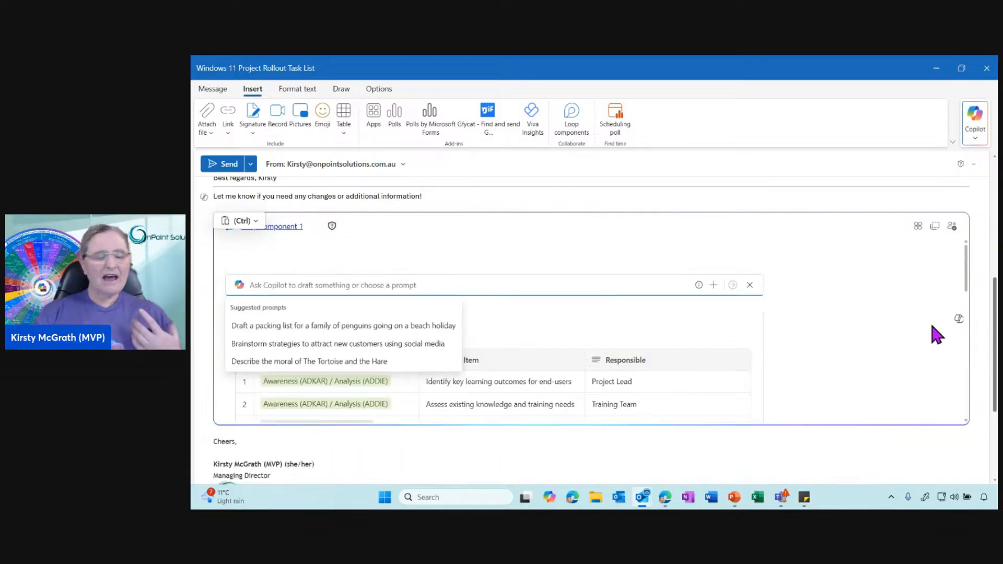
{"action": "left_click", "coordinate": [958, 319]}
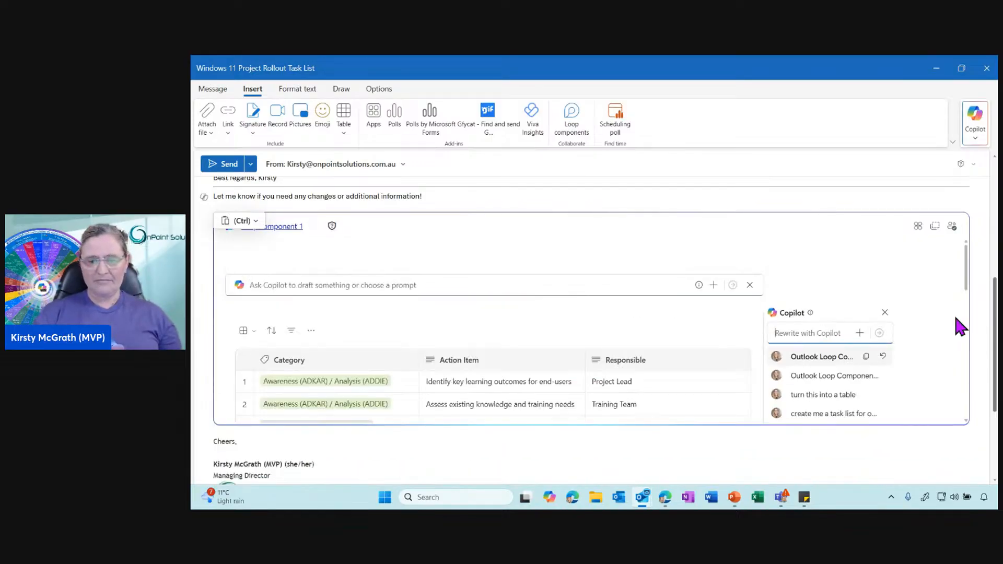
Review the Loop component's Copilot versions from the original task list prompt through to the latest table, and close the history
{"action": "left_click", "coordinate": [809, 413]}
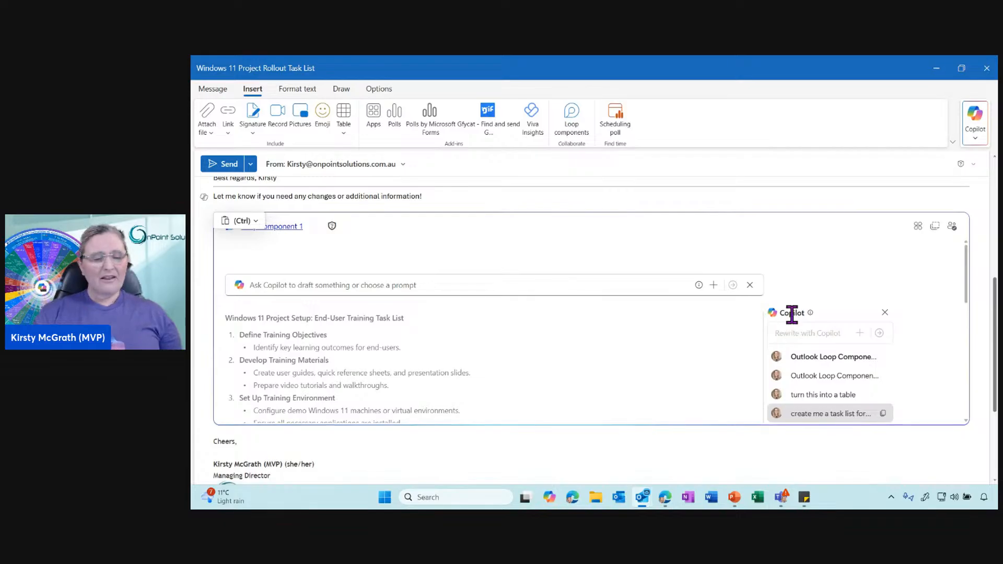
{"action": "left_click", "coordinate": [836, 396]}
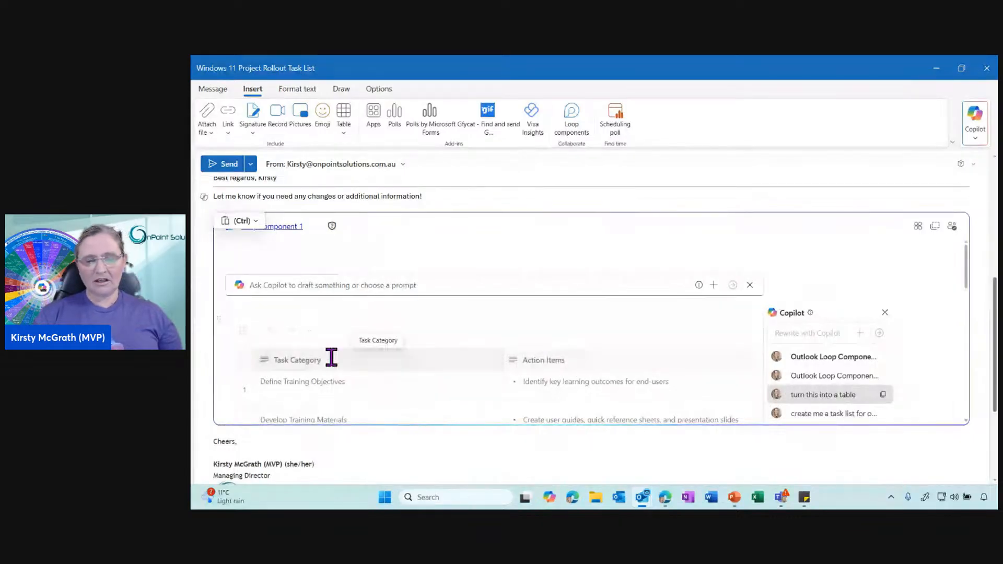
{"action": "left_click", "coordinate": [818, 378]}
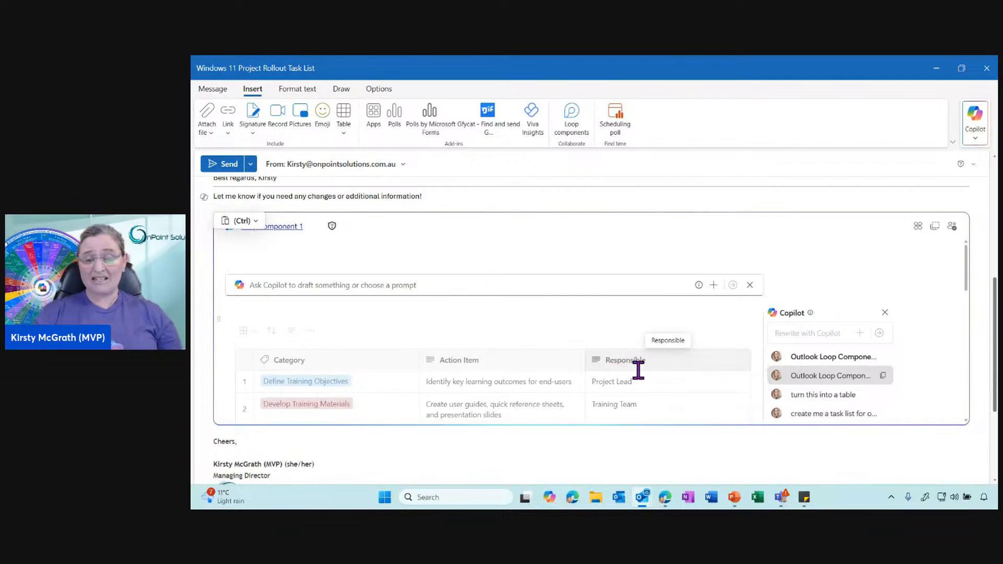
{"action": "left_click", "coordinate": [817, 355]}
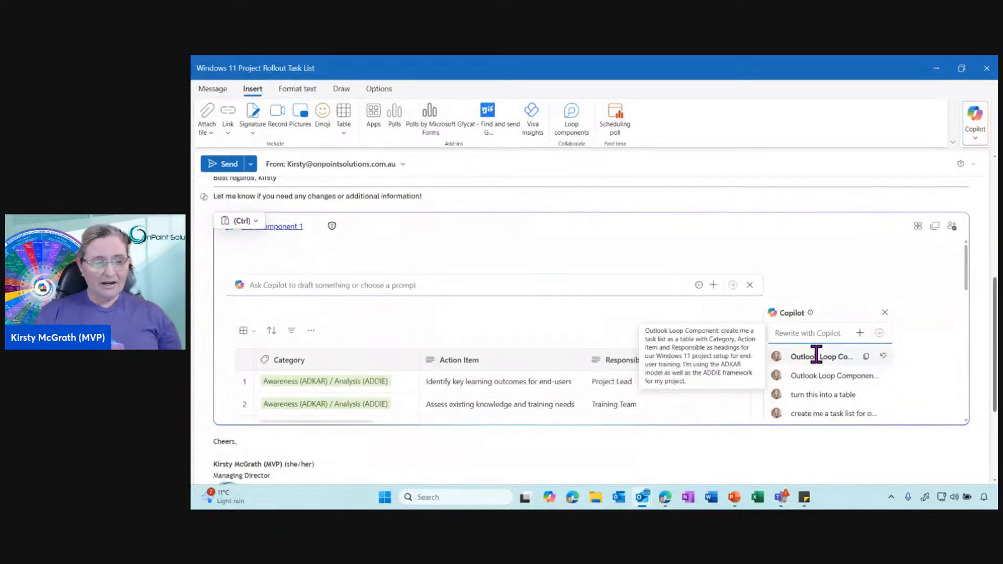
{"action": "left_click", "coordinate": [884, 312]}
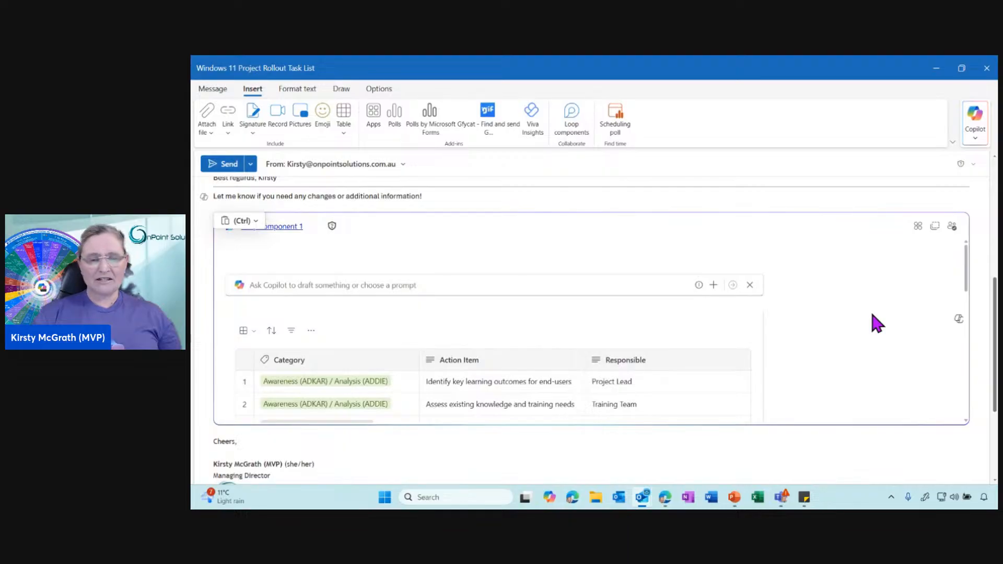
Reopen the table's Copilot rewrite history and compare the previous version with the latest one
{"action": "mouse_move", "coordinate": [967, 264]}
{"action": "left_mouse_down"}
{"action": "mouse_move", "coordinate": [963, 391]}
{"action": "mouse_move", "coordinate": [952, 272]}
{"action": "left_mouse_up"}
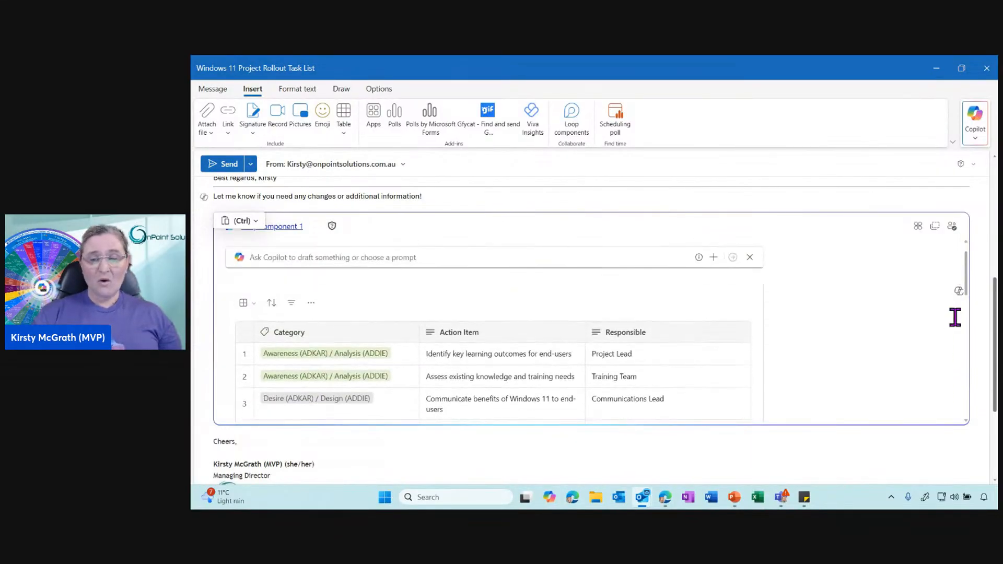
{"action": "left_click", "coordinate": [957, 291]}
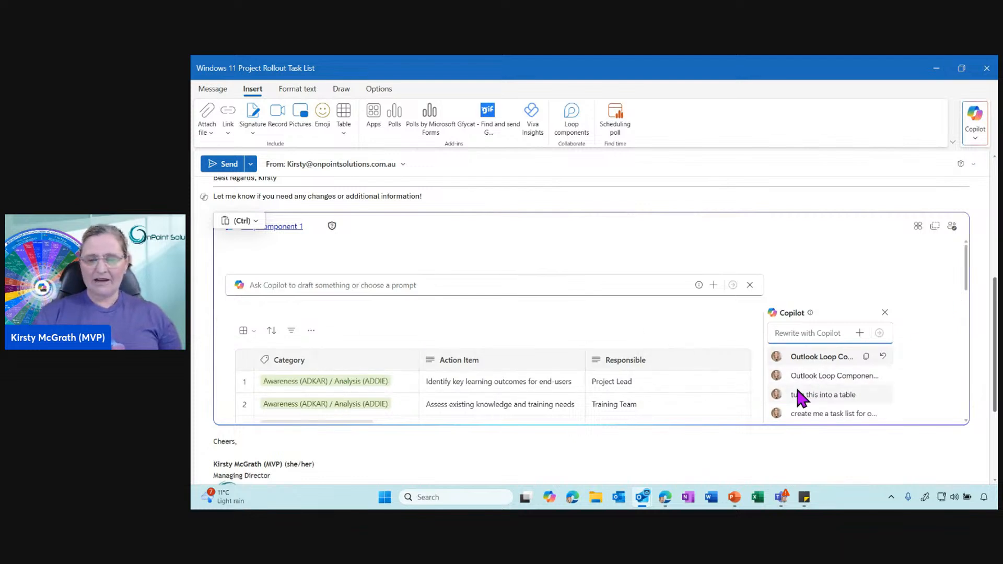
{"action": "left_click", "coordinate": [829, 380]}
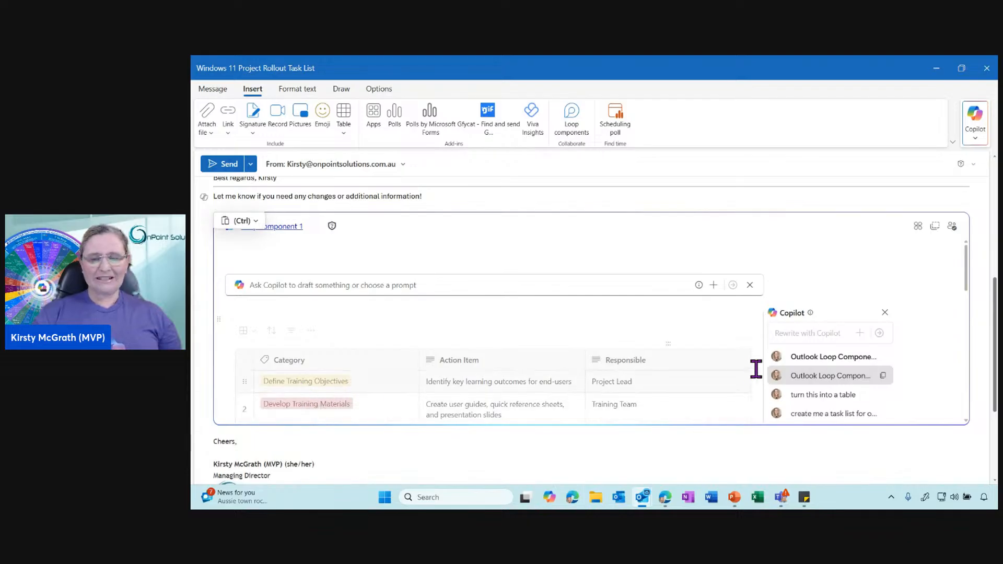
{"action": "left_click", "coordinate": [805, 357]}
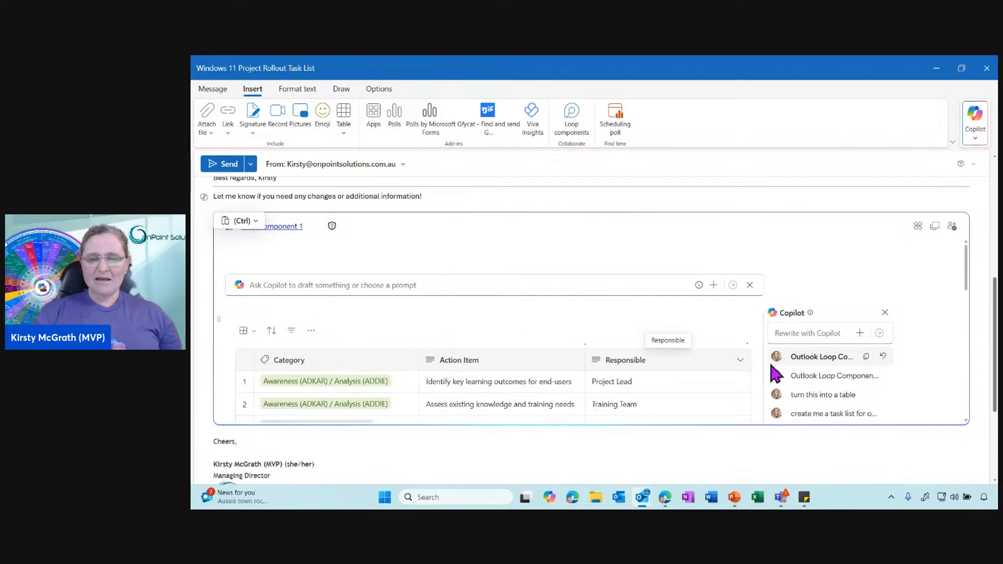
Ask Copilot to rewrite the table with "can you please include the category of what's included plus which model it is in a separate column"
{"action": "left_click", "coordinate": [818, 333]}
{"action": "type", "text": "c"}
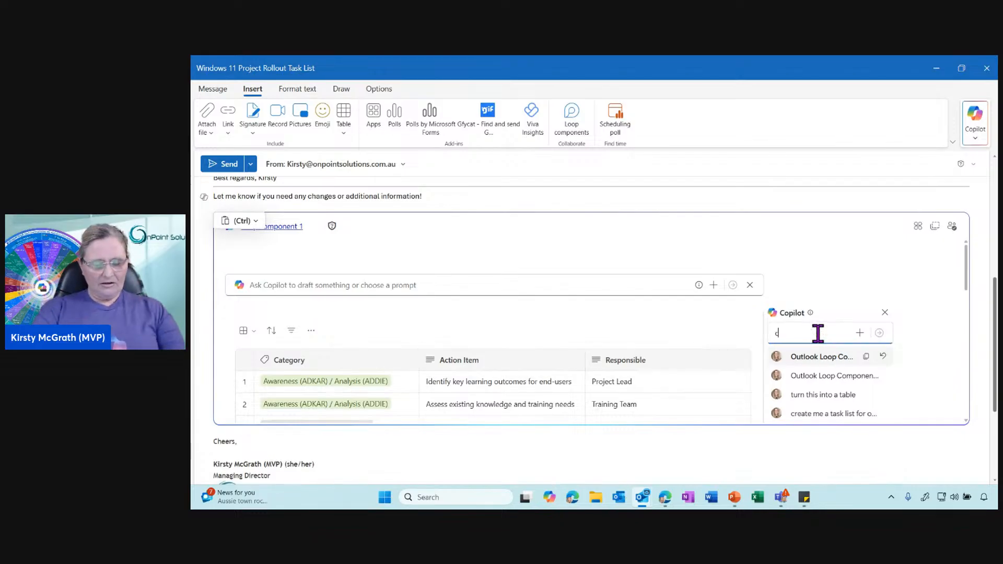
{"action": "type", "text": "an you please i"}
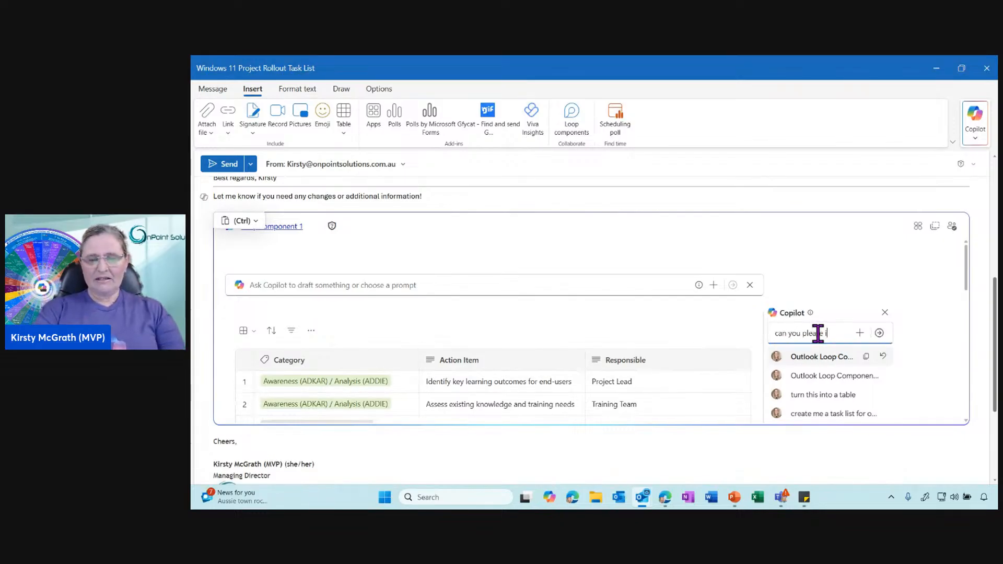
{"action": "type", "text": "nclude the c"}
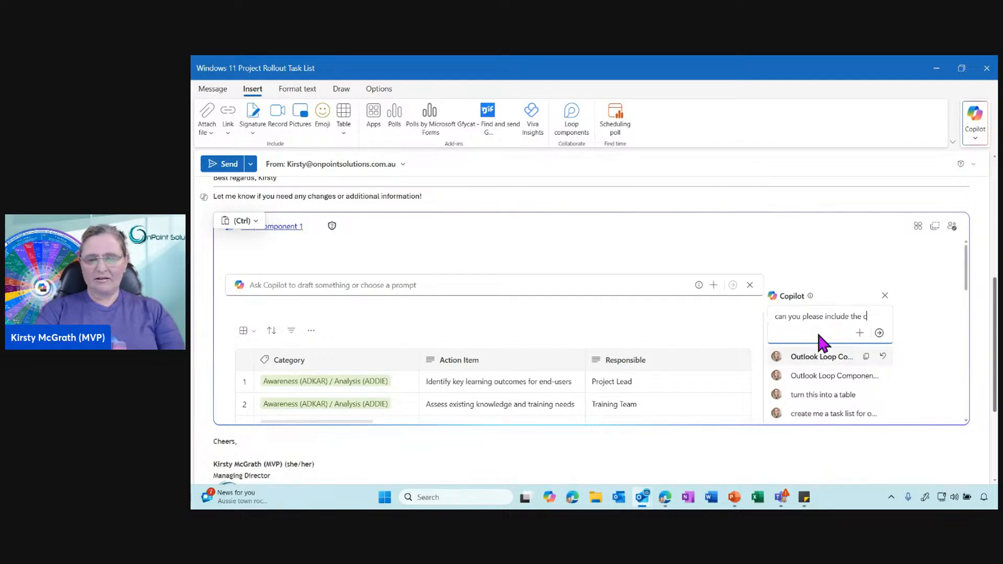
{"action": "type", "text": "ategory o"}
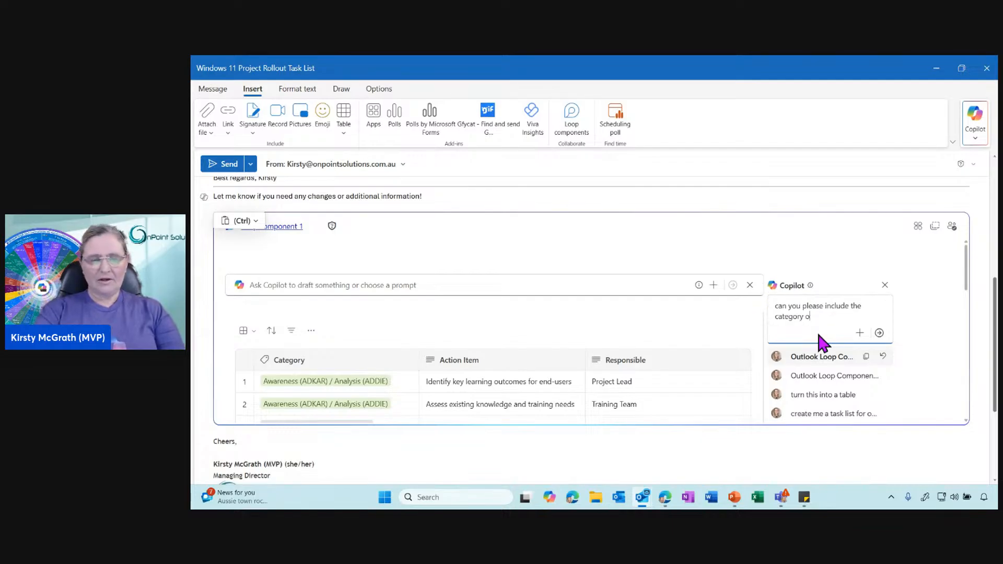
{"action": "type", "text": "f what's include"}
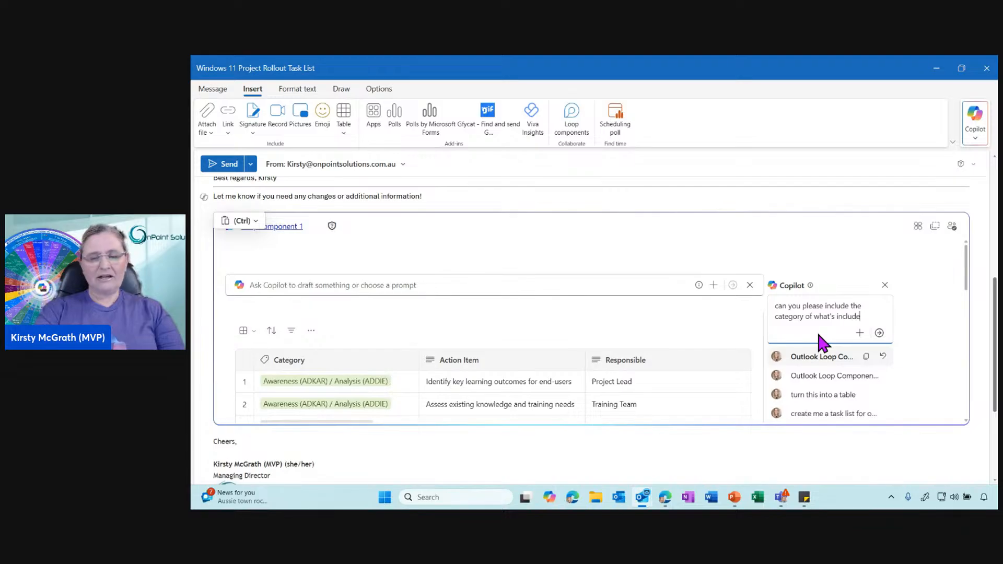
{"action": "type", "text": "d pl"}
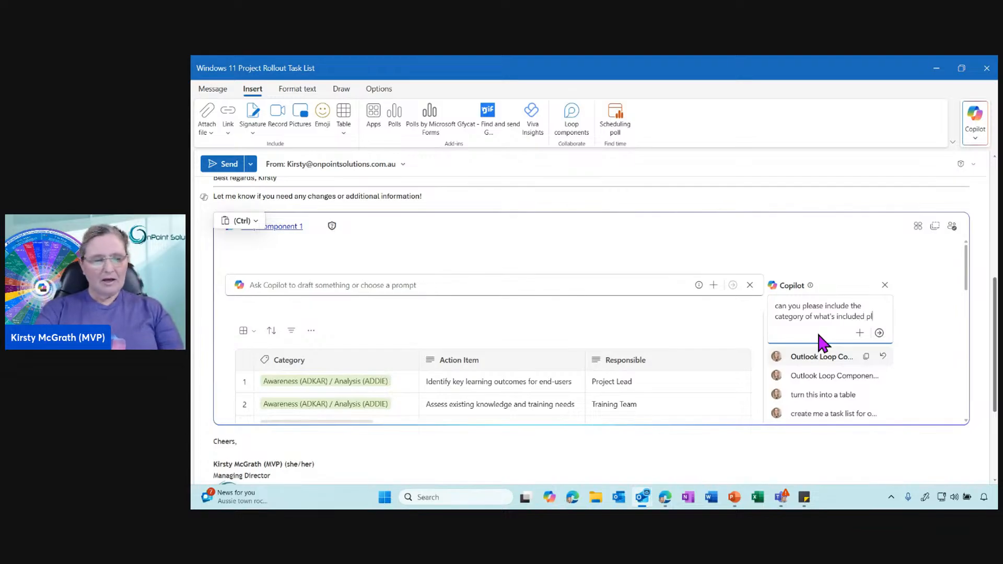
{"action": "type", "text": "us w"}
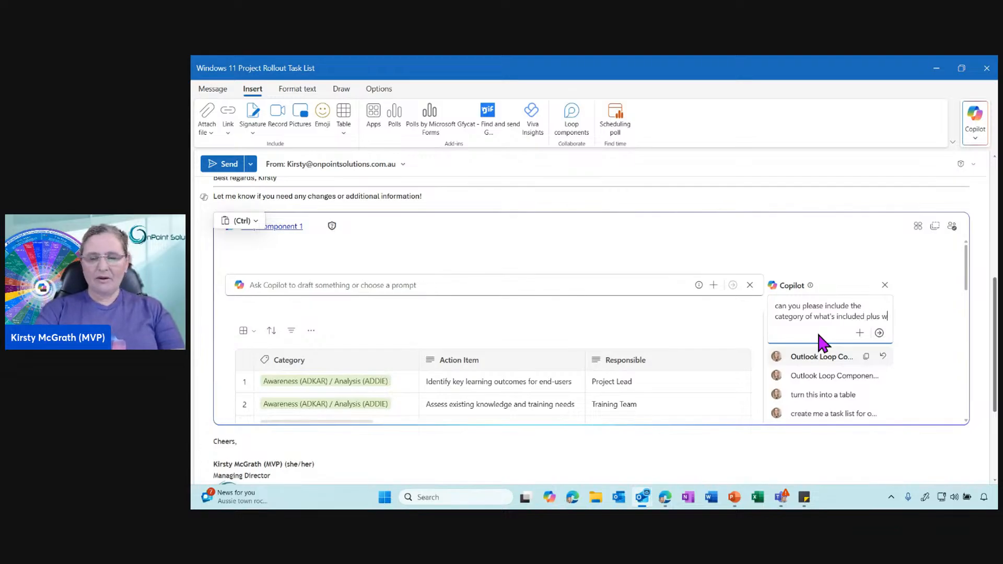
{"action": "type", "text": "hich "}
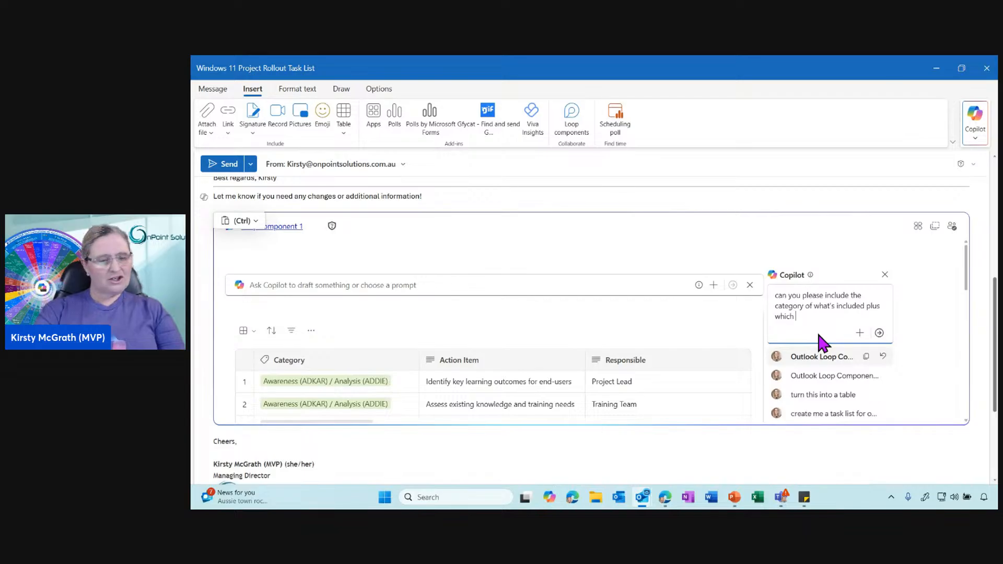
{"action": "type", "text": "model it is"}
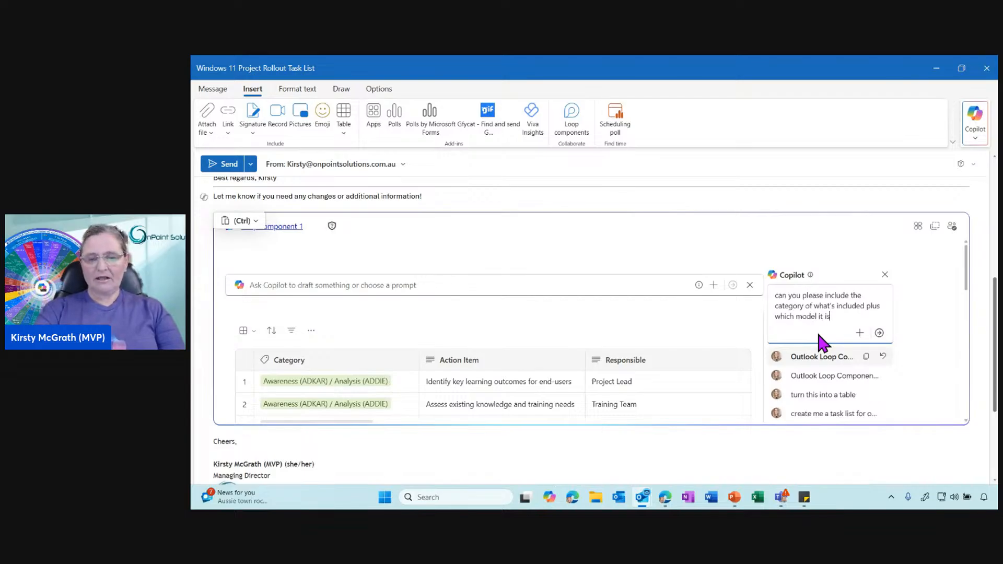
{"action": "type", "text": " in a separate column"}
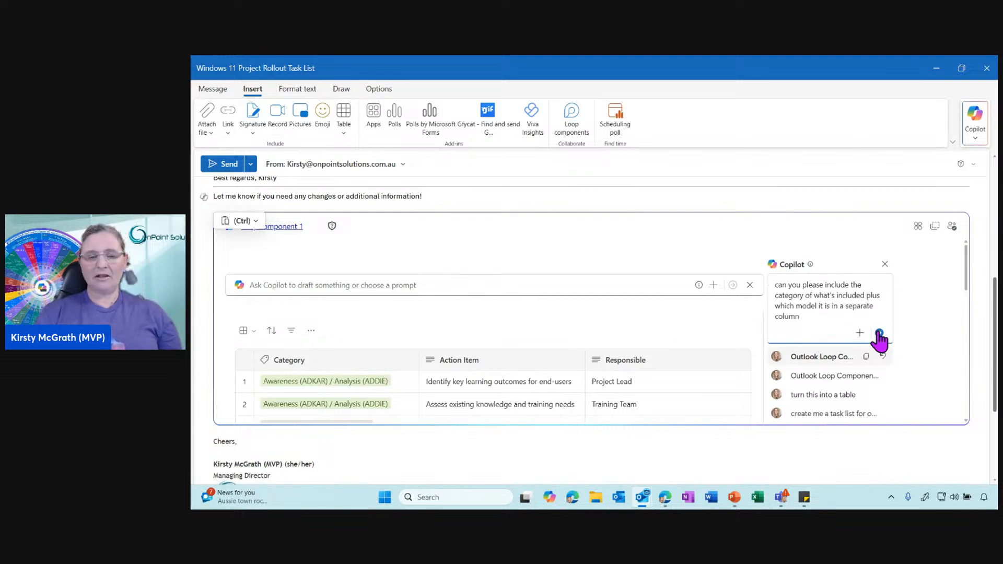
{"action": "left_click", "coordinate": [879, 333]}
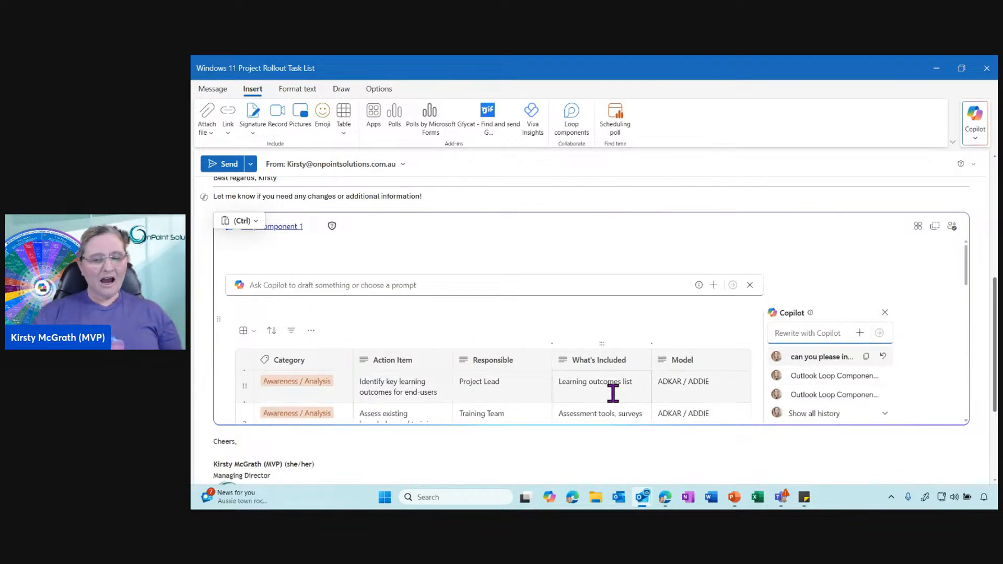
Review the rewritten table's What's Included and Model columns, the email text above it and the signature below
{"action": "left_click", "coordinate": [601, 382]}
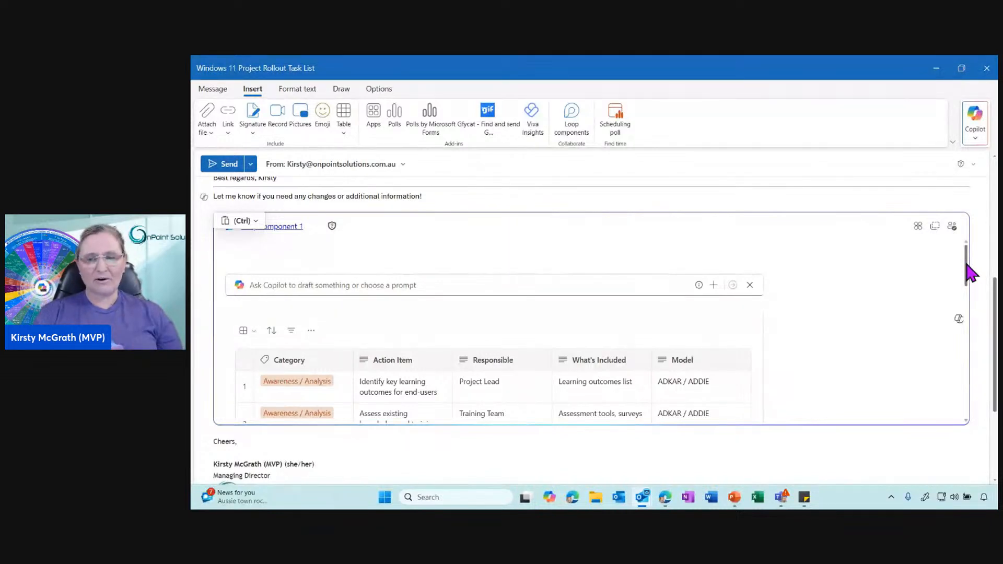
{"action": "left_click_drag", "start_coordinate": [966, 265], "coordinate": [987, 217]}
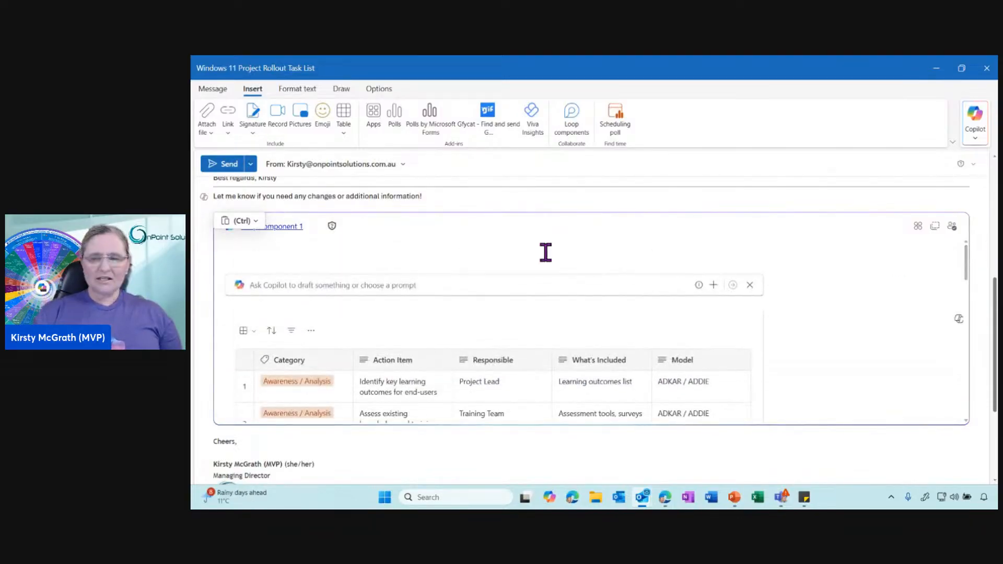
{"action": "left_click_drag", "start_coordinate": [992, 330], "coordinate": [995, 227]}
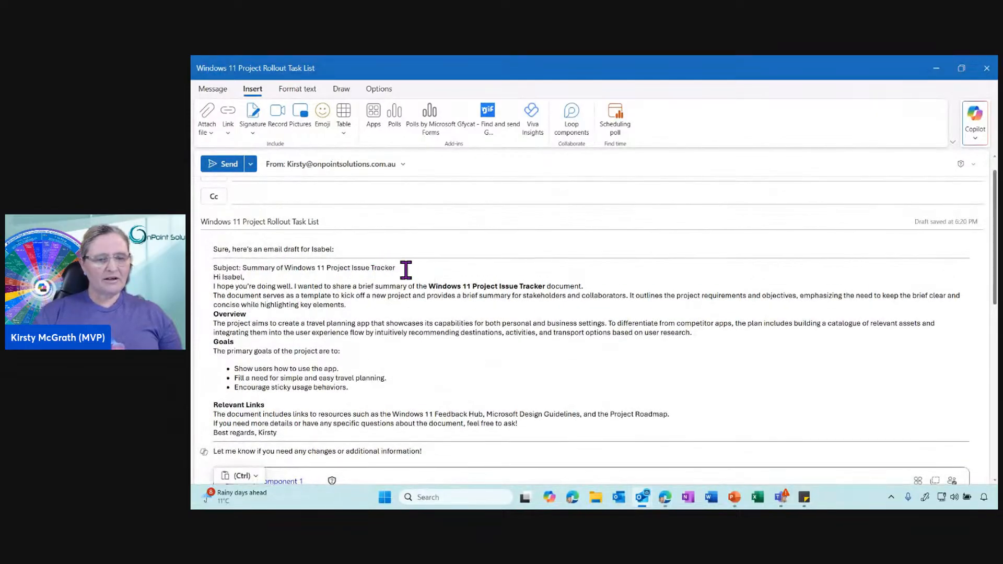
{"action": "scroll", "coordinate": [406, 270], "scroll_direction": "down", "scroll_amount": 5}
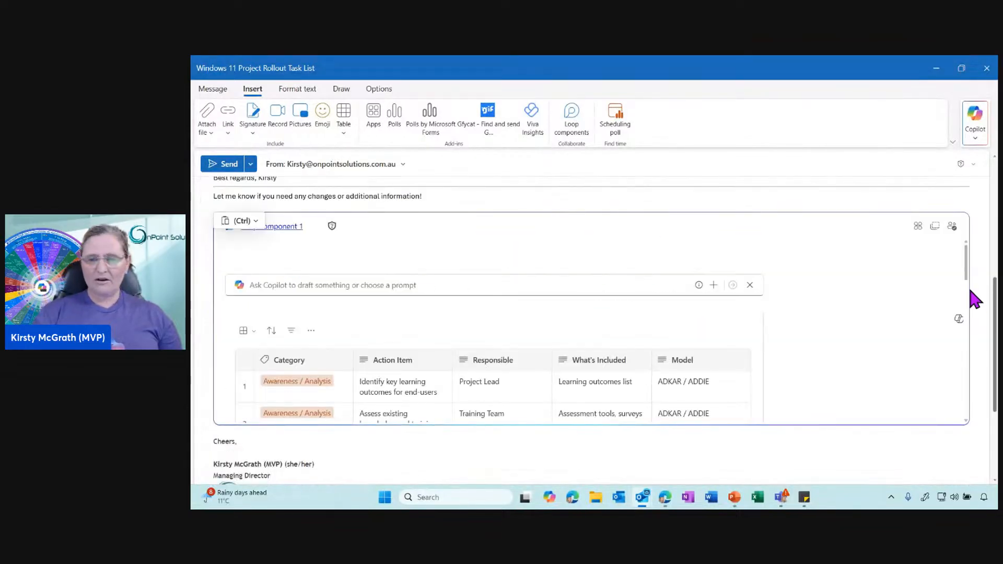
{"action": "mouse_move", "coordinate": [994, 342]}
{"action": "left_mouse_down"}
{"action": "mouse_move", "coordinate": [990, 228]}
{"action": "mouse_move", "coordinate": [993, 400]}
{"action": "left_mouse_up"}
{"action": "left_click", "coordinate": [515, 235]}
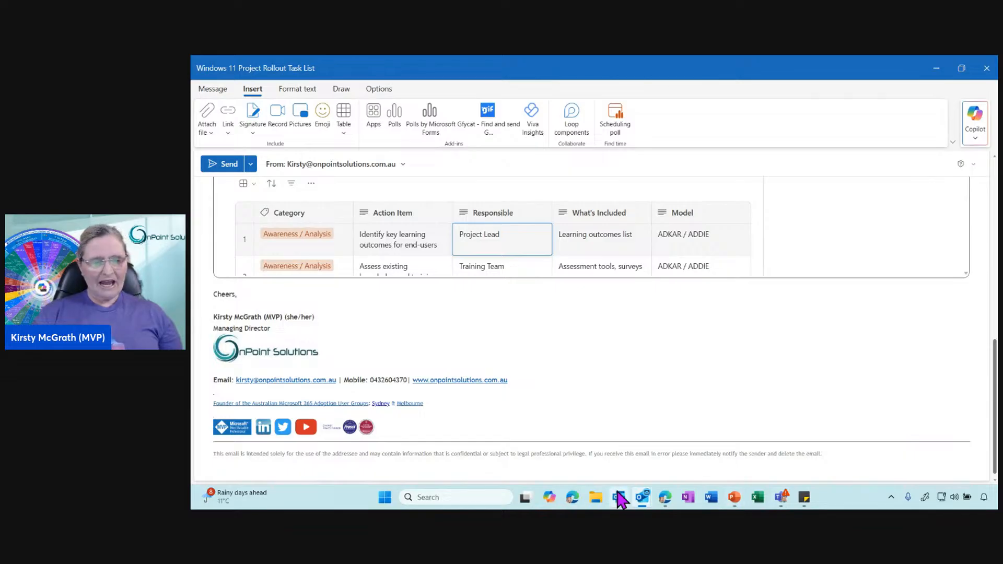
Switch to the main Outlook window's Loop page and bring up the list of additional apps
{"action": "mouse_move", "coordinate": [620, 499]}
{"action": "left_click", "coordinate": [540, 423]}
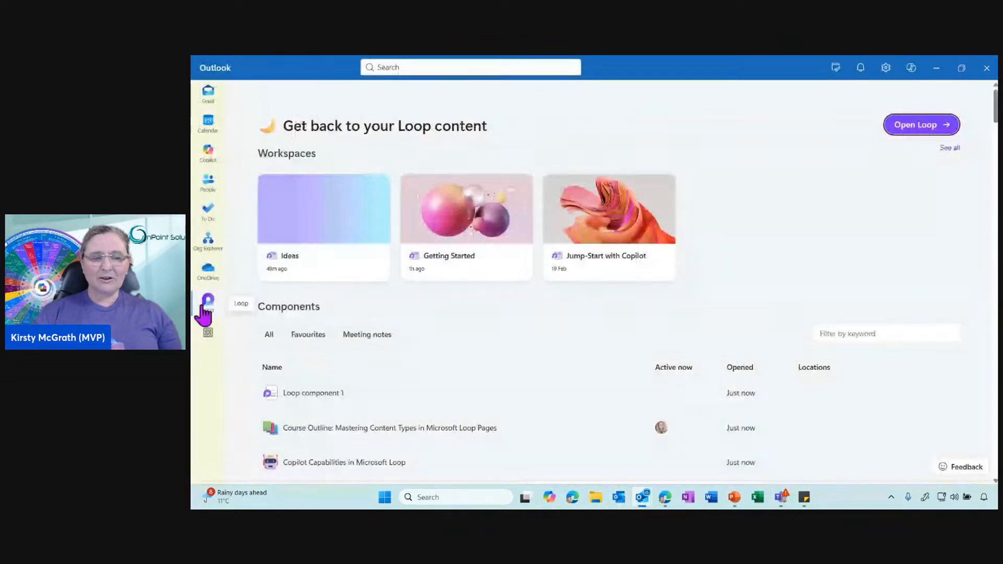
{"action": "left_click", "coordinate": [211, 336]}
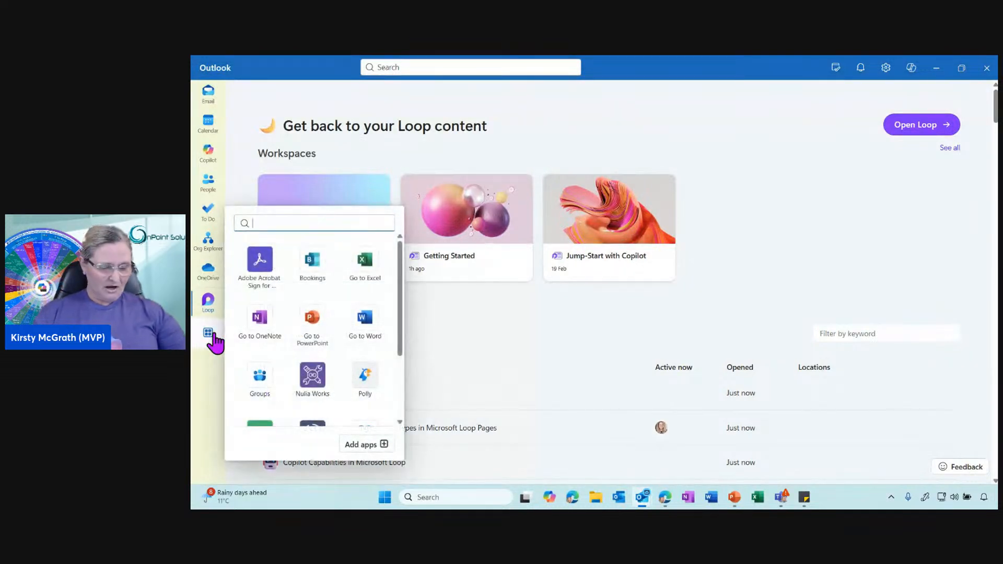
Switch to the Microsoft 365 Adoption User Group chat in Teams and look over the drafted message above its empty Loop paragraph
{"action": "mouse_move", "coordinate": [782, 499]}
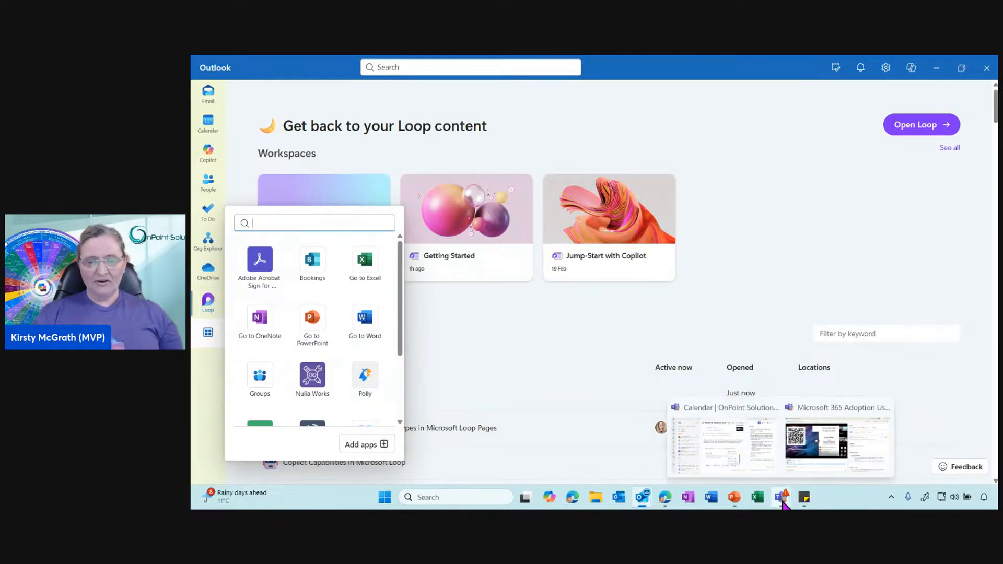
{"action": "left_click", "coordinate": [721, 434]}
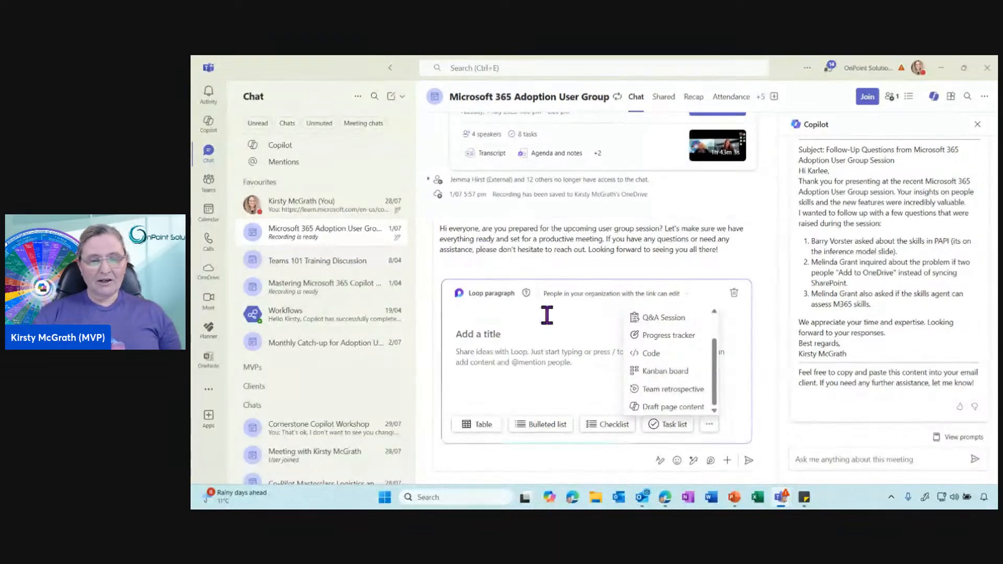
{"action": "left_click", "coordinate": [509, 348]}
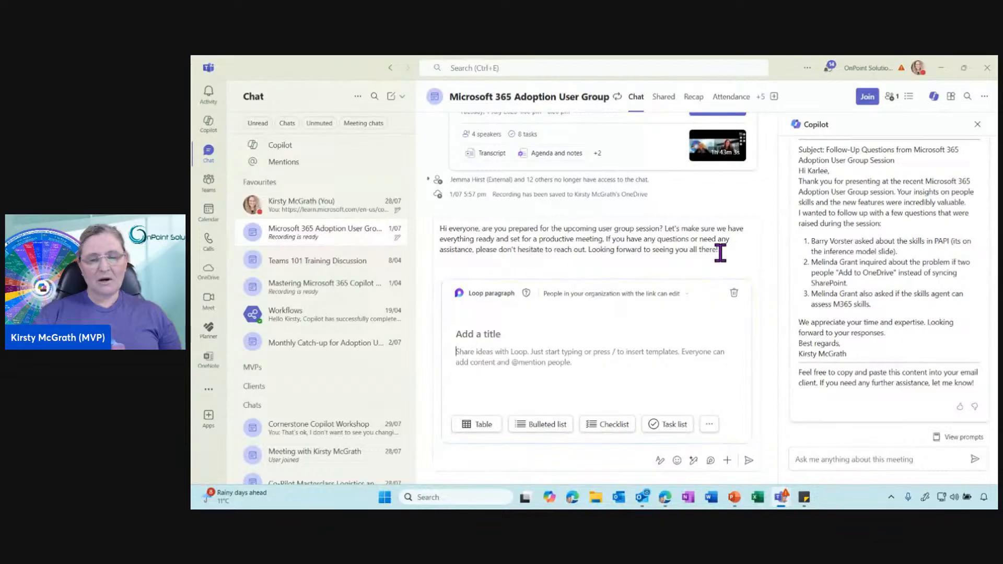
{"action": "triple_click", "coordinate": [689, 253]}
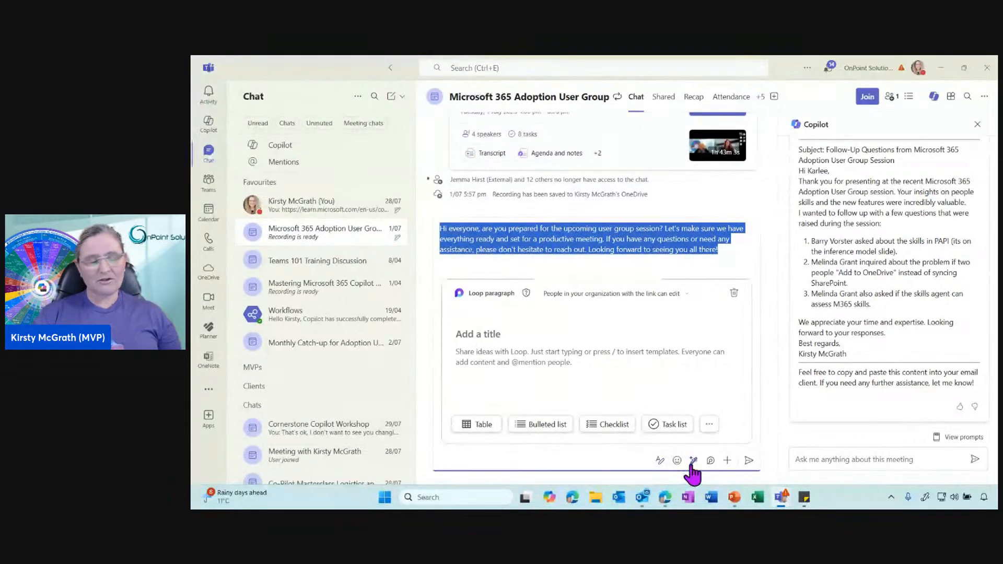
{"action": "left_click", "coordinate": [560, 263]}
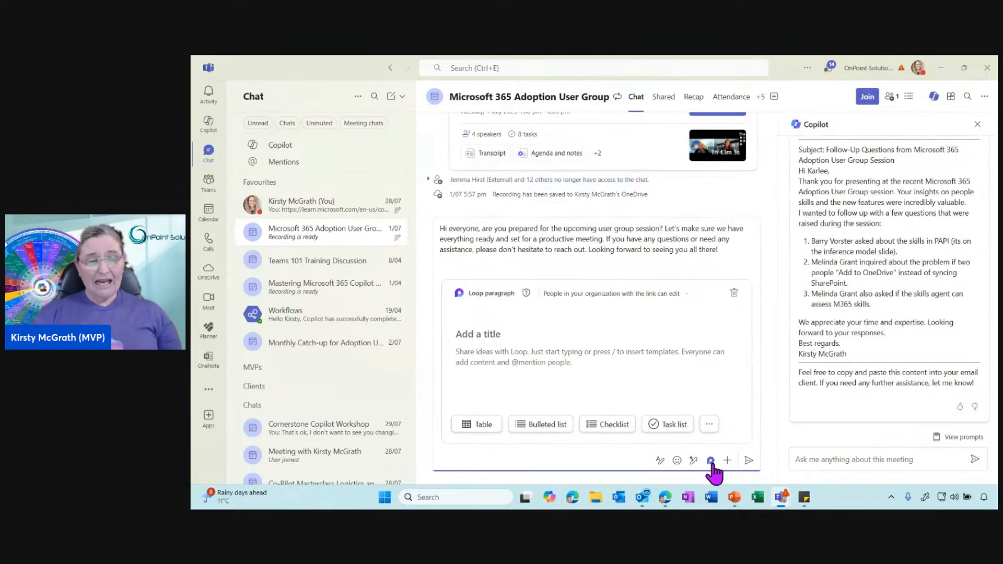
Insert the Draft page content Copilot prompt into the Loop paragraph of the chat message
{"action": "left_click", "coordinate": [709, 425]}
{"action": "scroll", "coordinate": [709, 376], "scroll_direction": "down", "scroll_amount": 2}
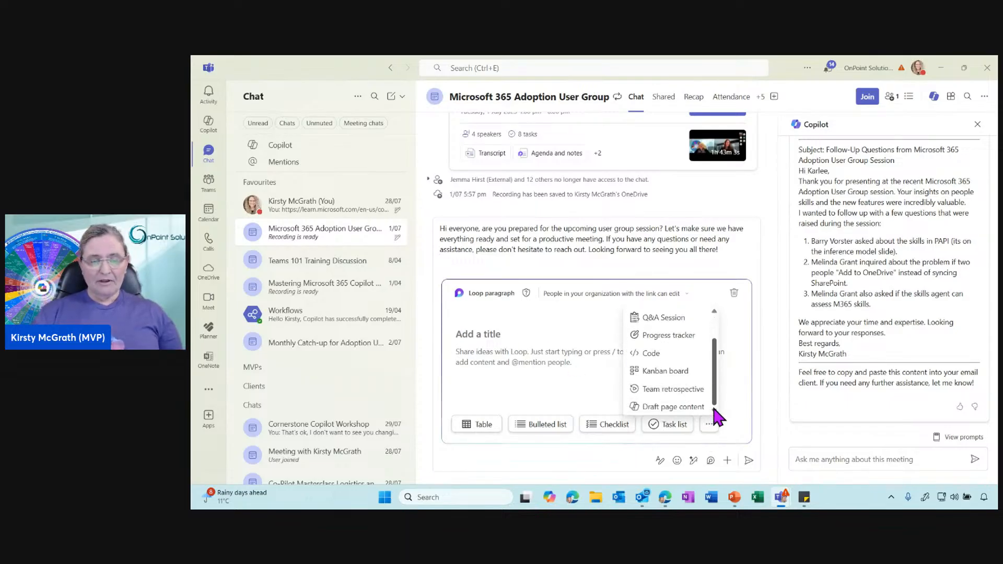
{"action": "left_click", "coordinate": [653, 410]}
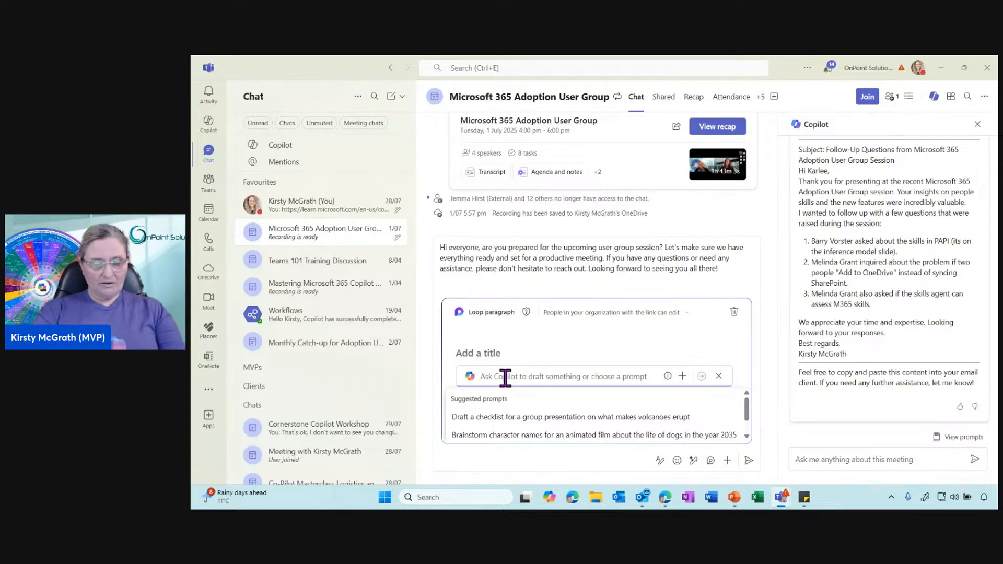
Have Copilot brainstorm different topics for the next Adoption User Group, asking that people can vote on them and add more suggestions
{"action": "type", "text": "brainst"}
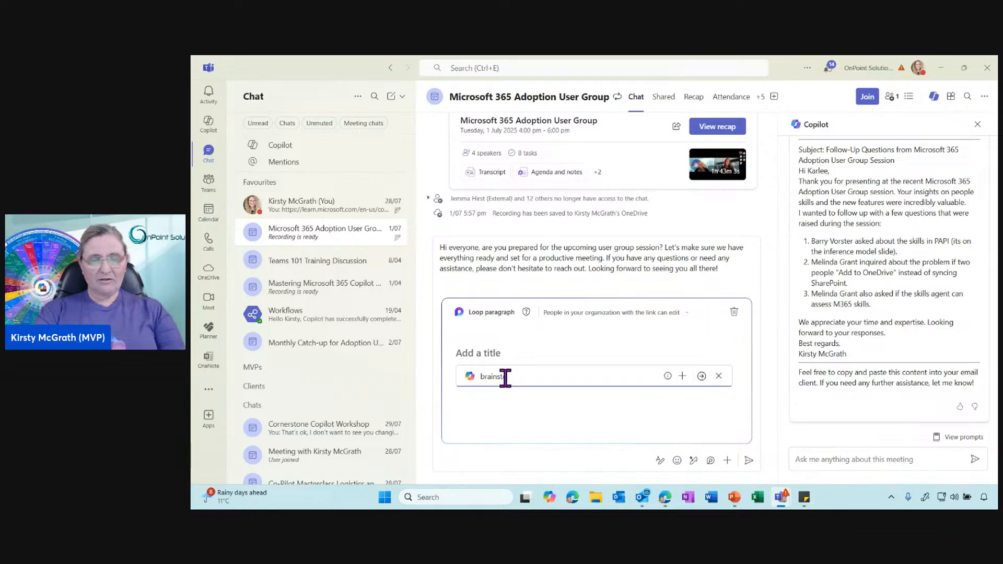
{"action": "type", "text": "orm ideas on dif"}
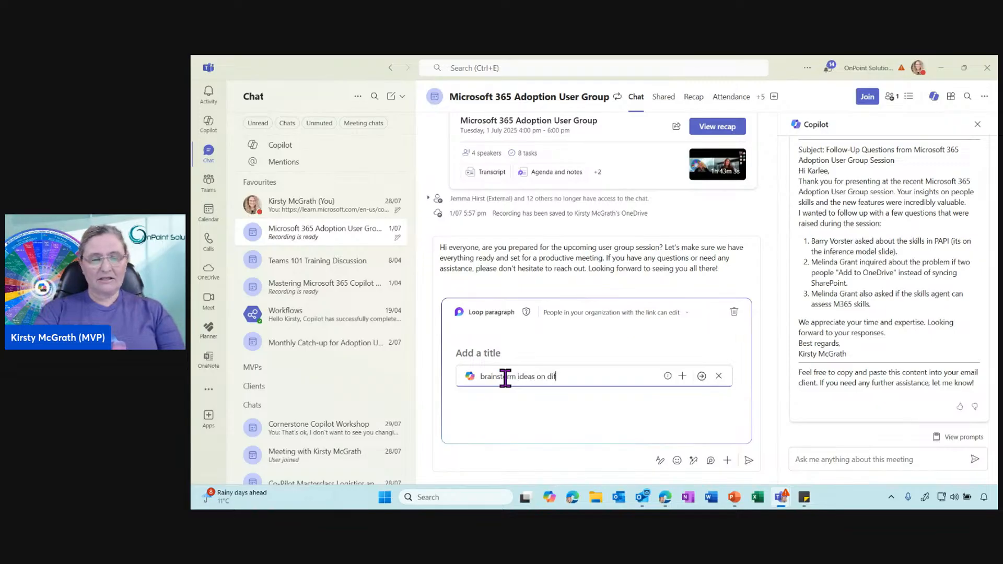
{"action": "type", "text": "ferent top"}
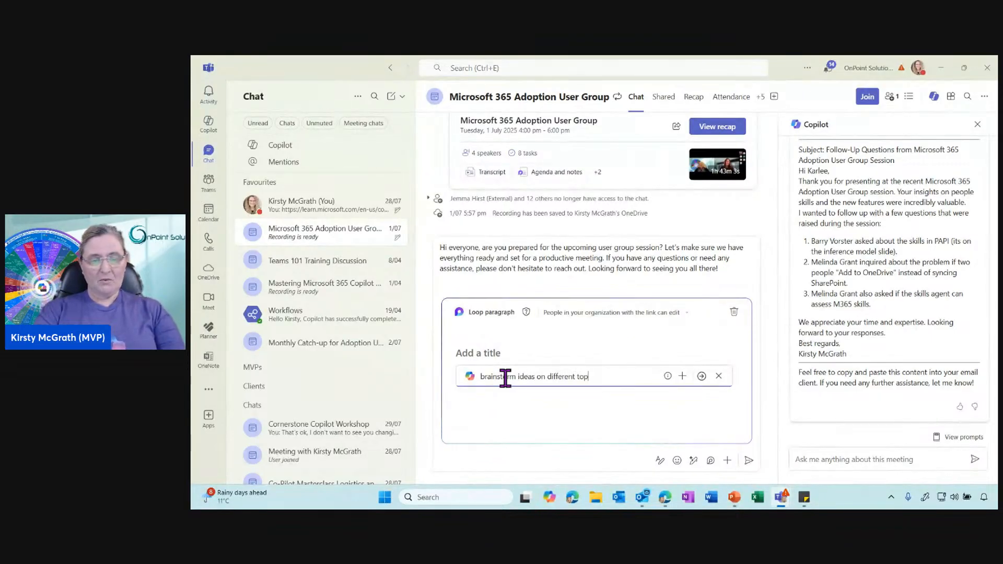
{"action": "type", "text": "ics we can have a"}
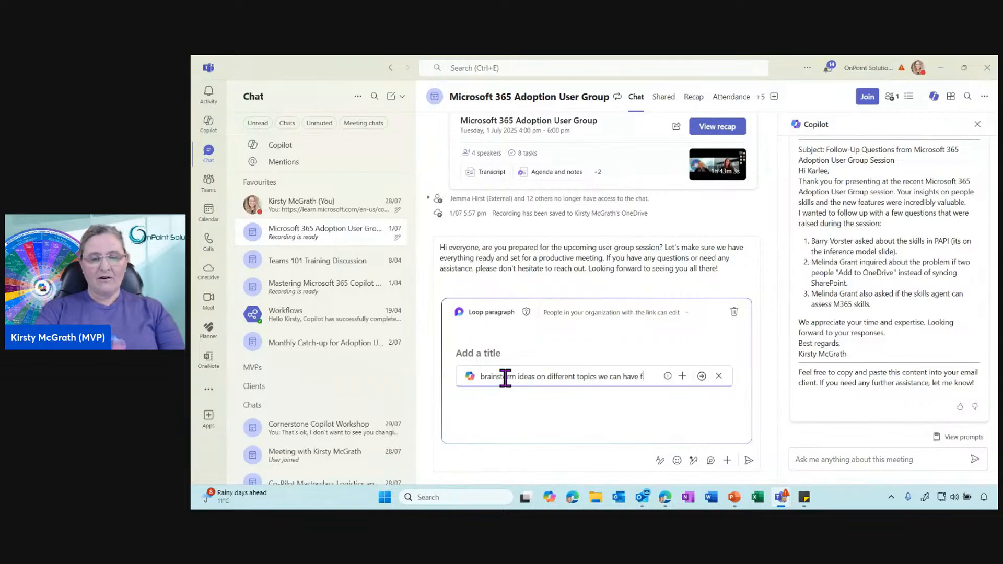
{"action": "type", "text": "or the next Ado"}
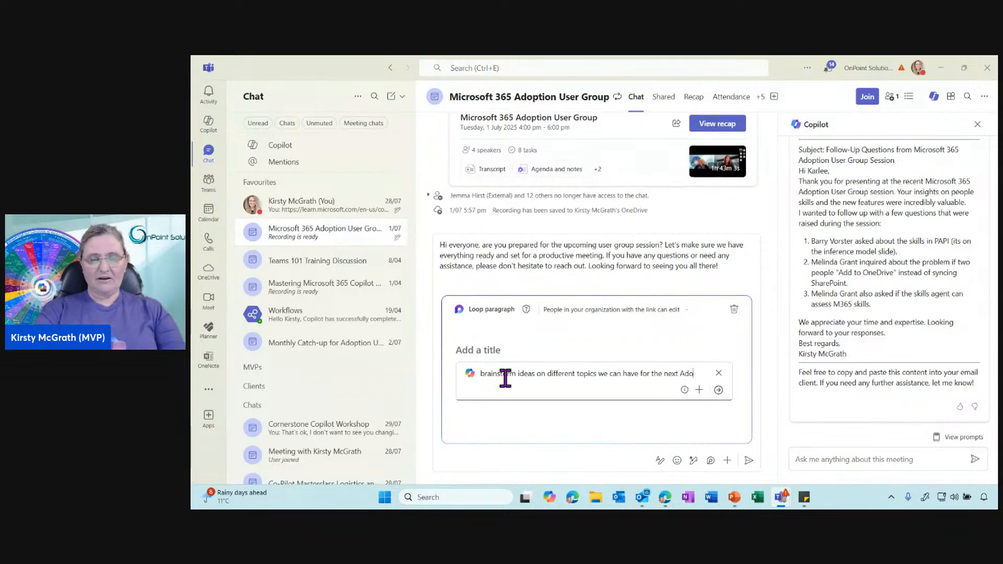
{"action": "type", "text": "ption User"}
{"action": "type", "text": "Group and I wa"}
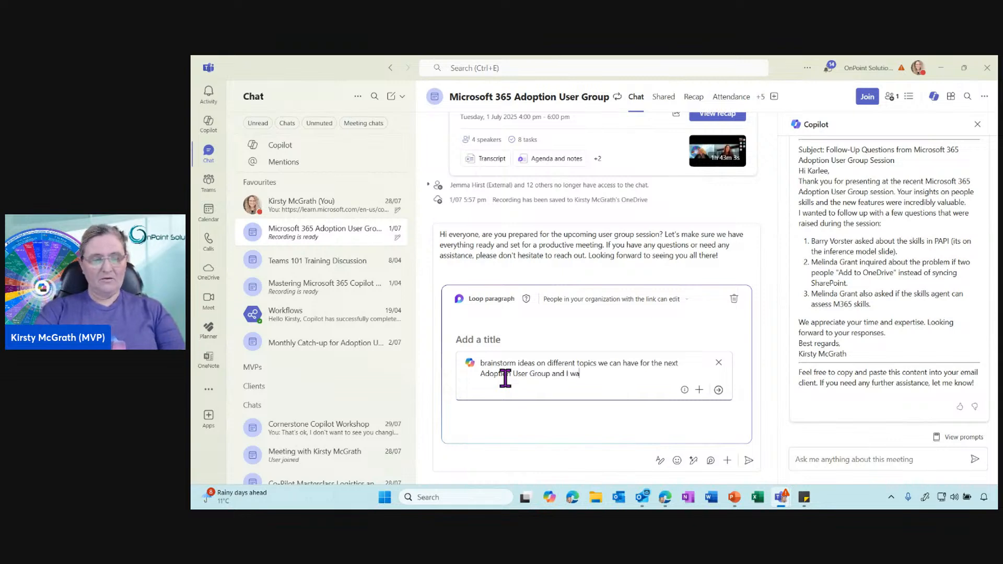
{"action": "type", "text": "n't people to be able to vote on this"}
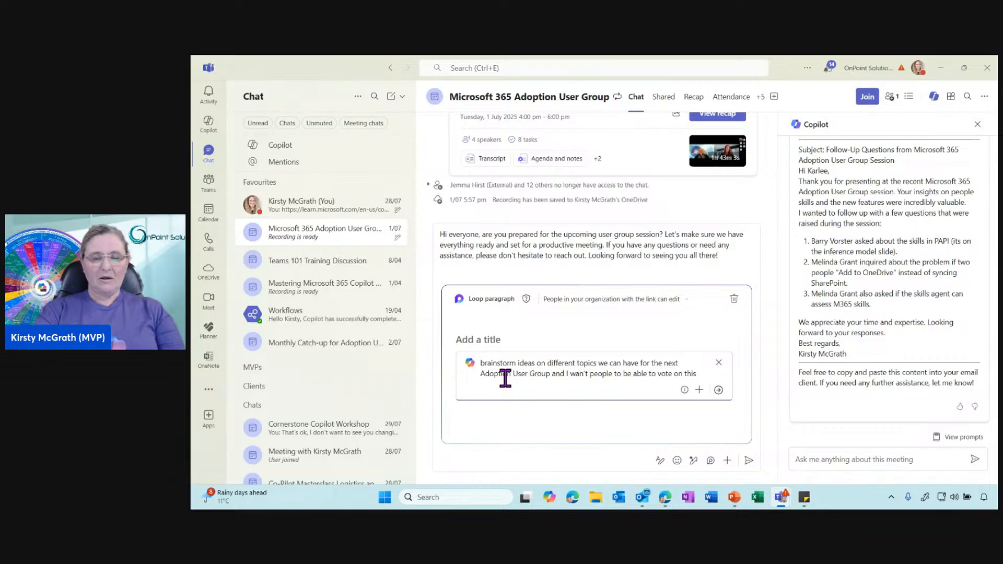
{"action": "type", "text": "us ad"}
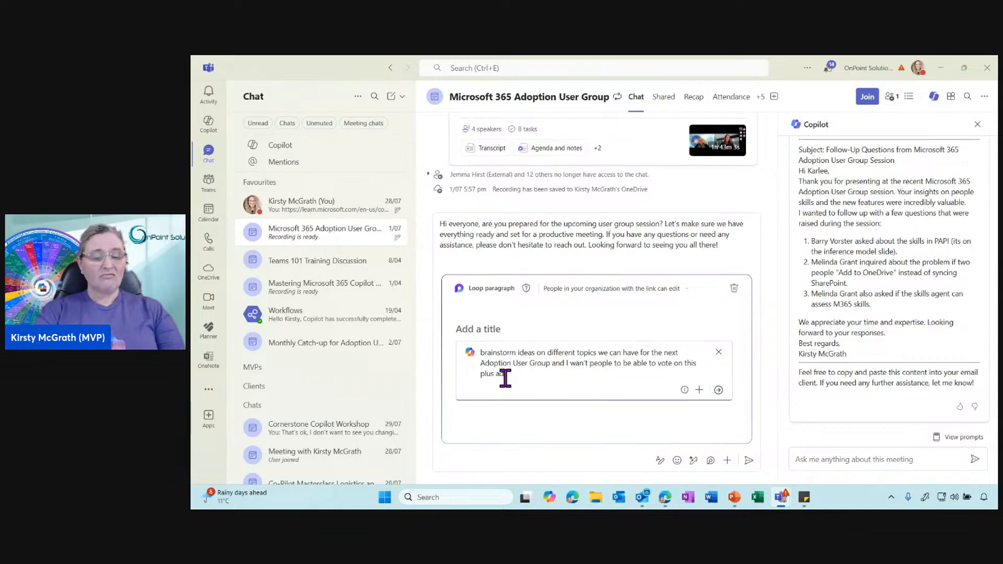
{"action": "type", "text": "d more content"}
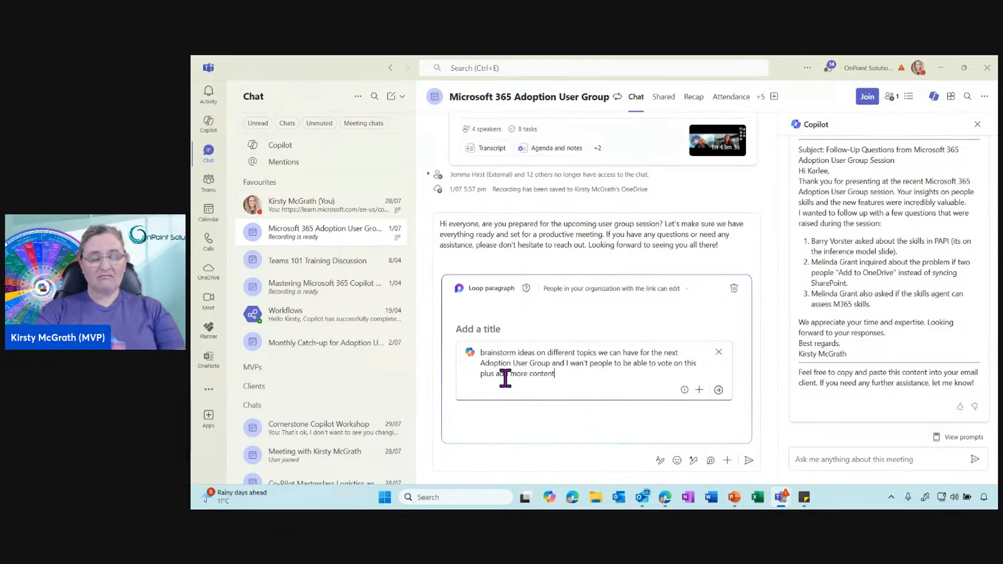
{"action": "key", "text": "ctrl+shift+Left"}
{"action": "type", "text": "sugges"}
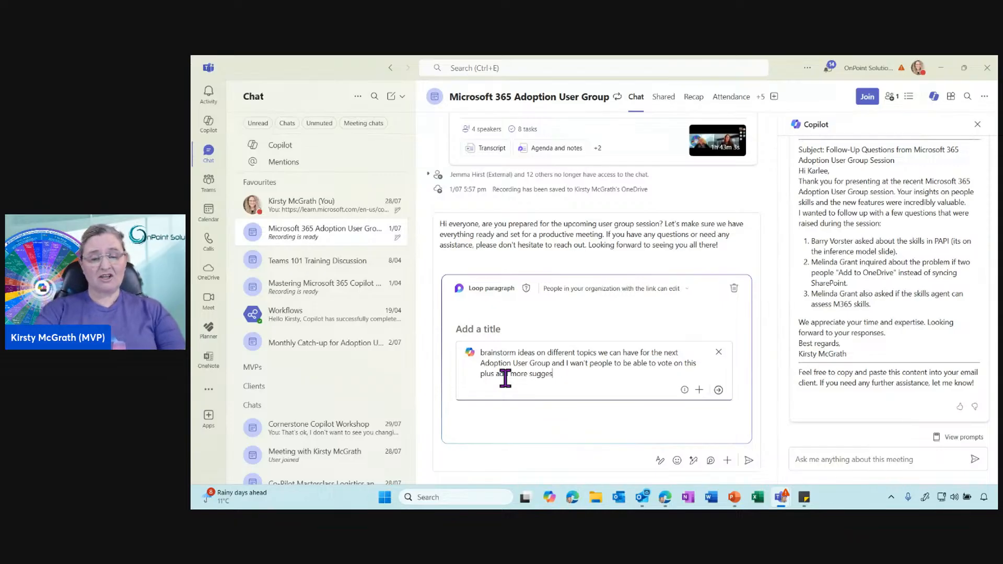
{"action": "type", "text": "tions"}
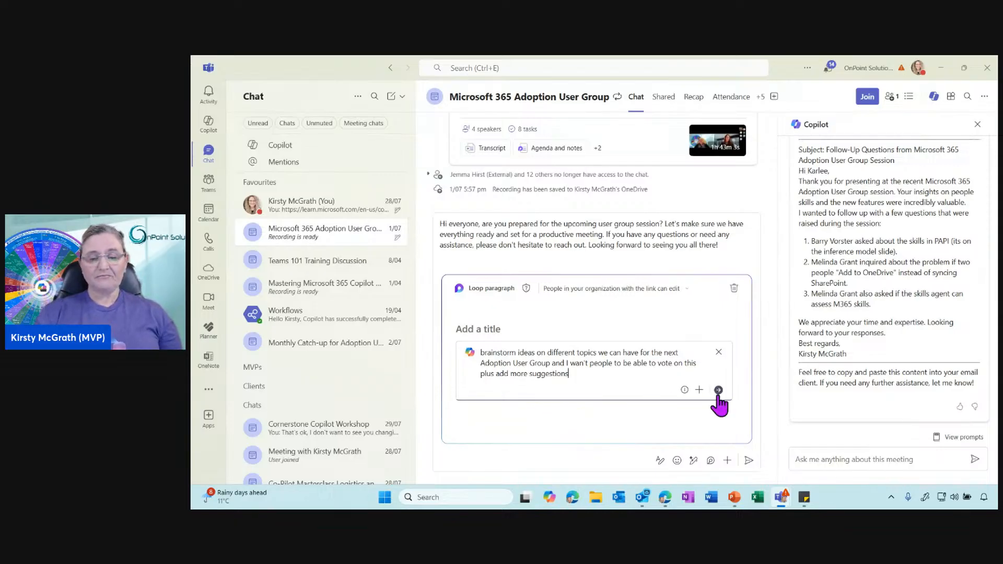
{"action": "left_click", "coordinate": [718, 390]}
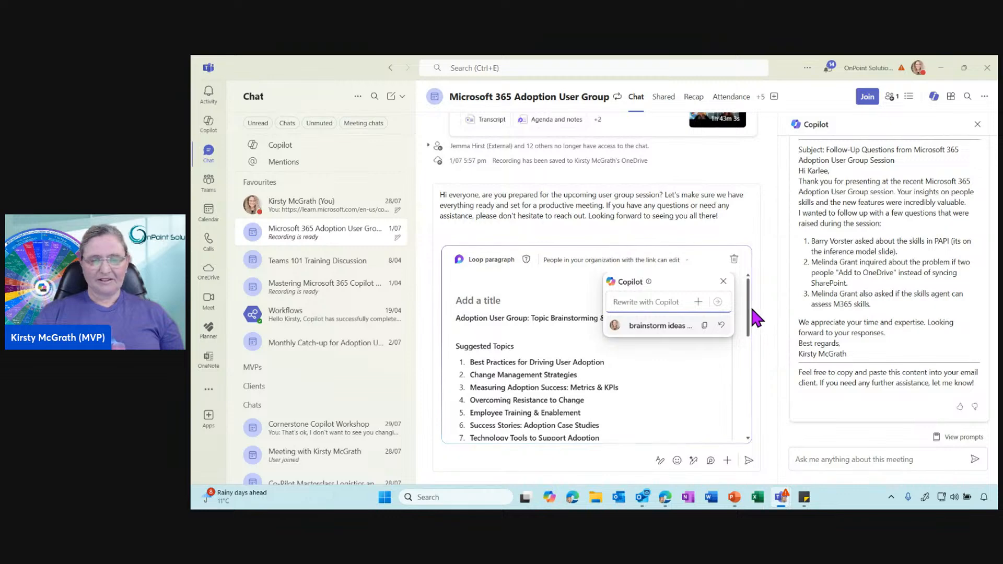
{"action": "mouse_move", "coordinate": [748, 306]}
{"action": "left_mouse_down"}
{"action": "mouse_move", "coordinate": [743, 404]}
{"action": "mouse_move", "coordinate": [748, 290]}
{"action": "left_mouse_up"}
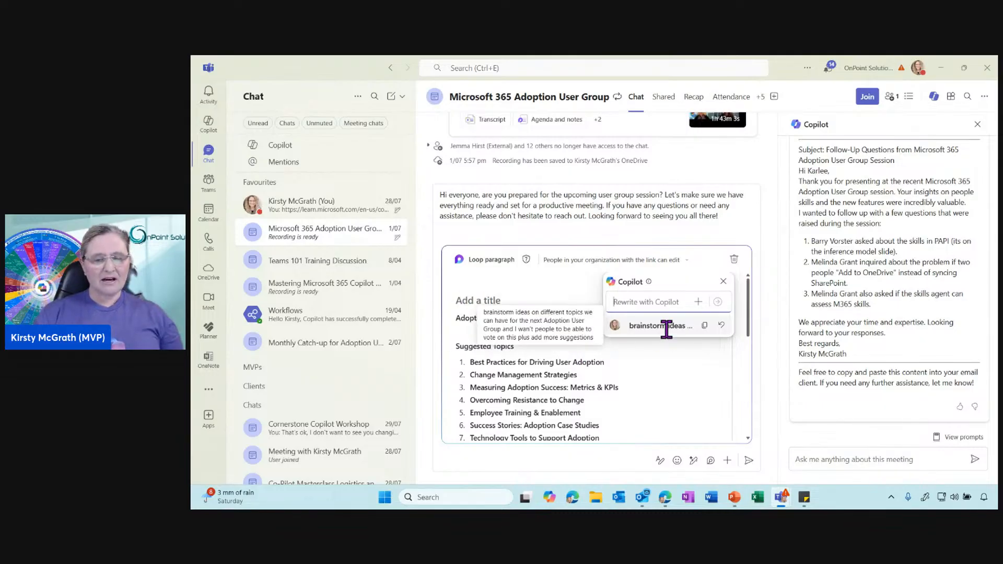
Discard the Copilot-drafted Loop component and insert a new Loop paragraph with a voting table in the chat message
{"action": "left_click", "coordinate": [734, 260]}
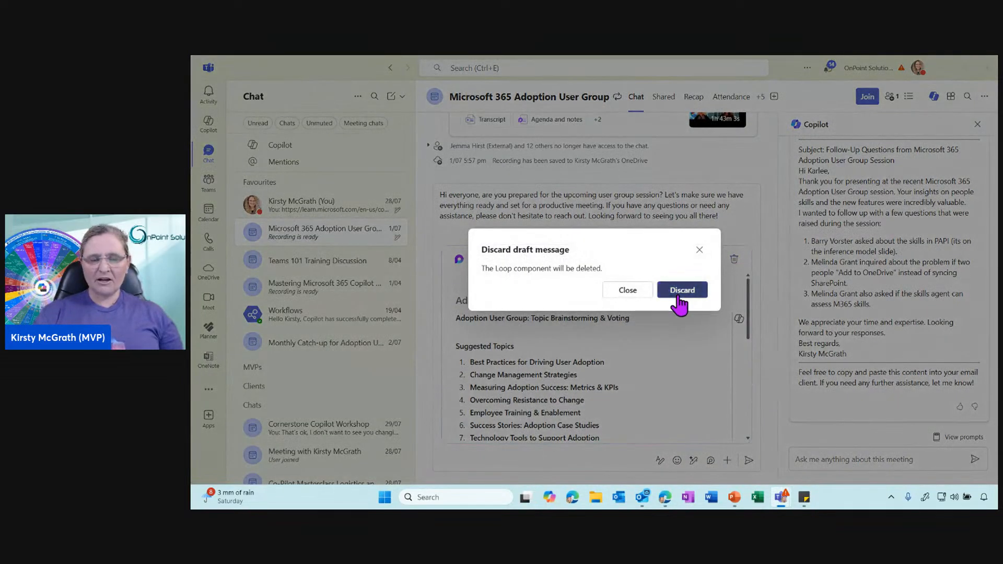
{"action": "left_click", "coordinate": [678, 292]}
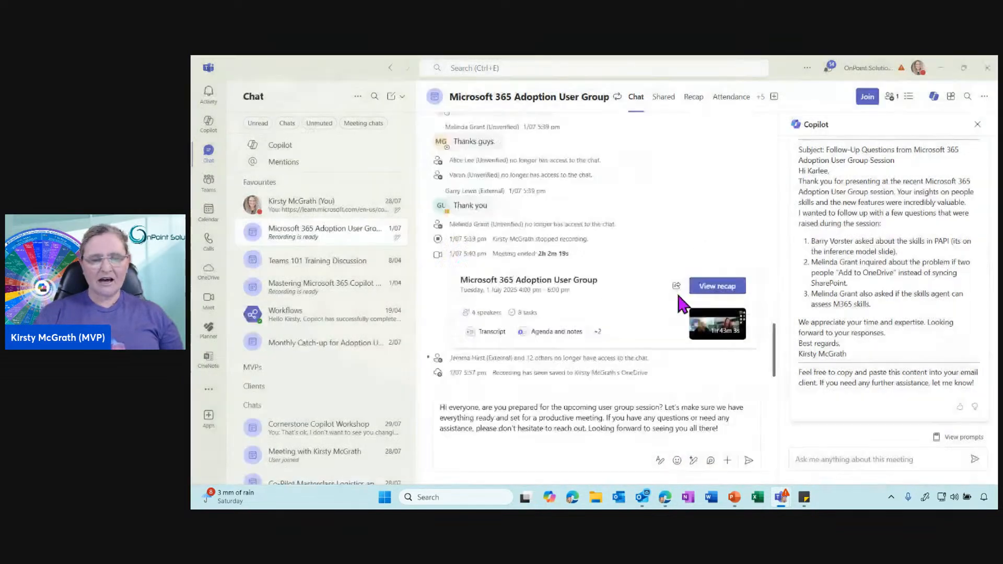
{"action": "left_click", "coordinate": [711, 460]}
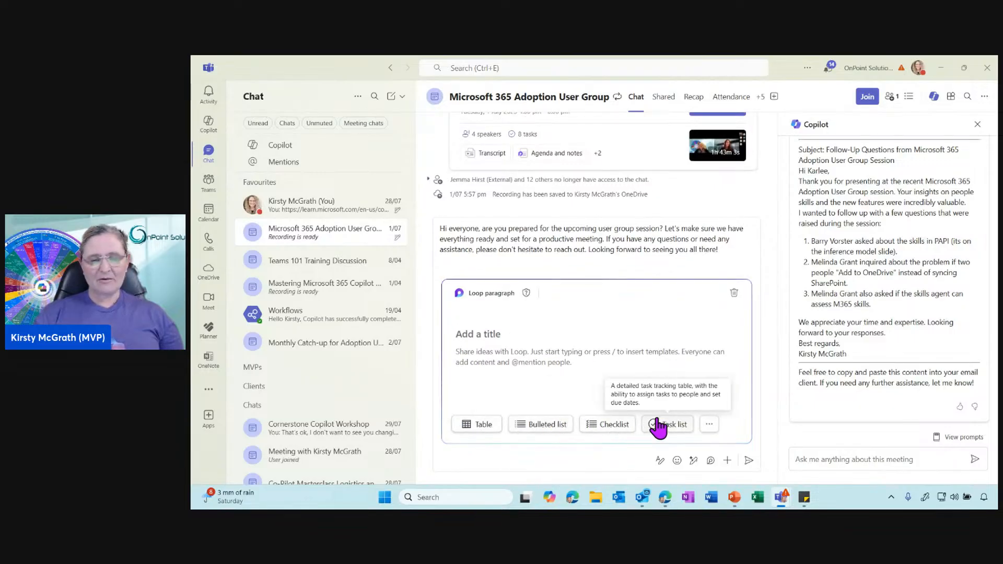
{"action": "left_click", "coordinate": [709, 424]}
{"action": "scroll", "coordinate": [712, 365], "scroll_direction": "down", "scroll_amount": 3}
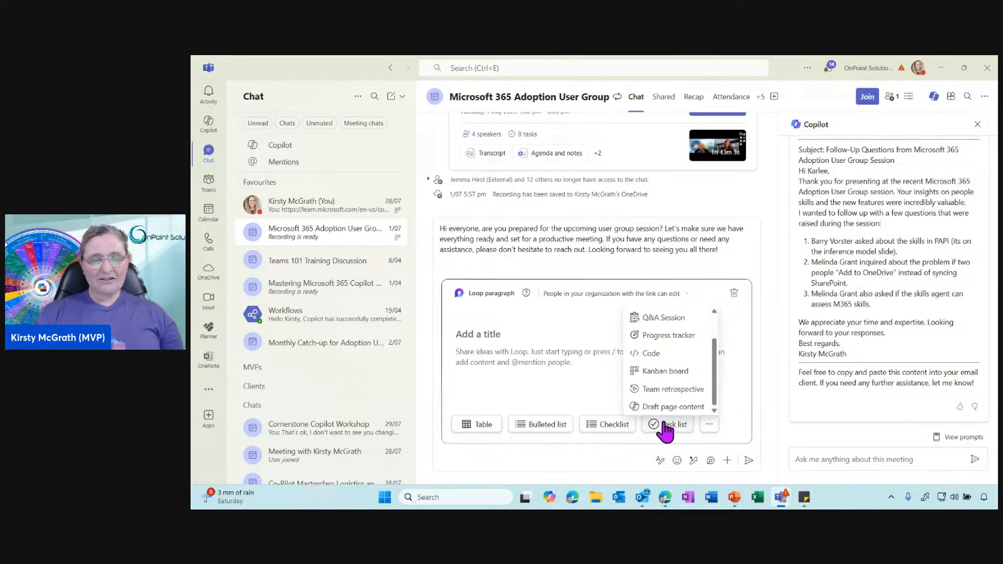
{"action": "scroll", "coordinate": [713, 381], "scroll_direction": "up", "scroll_amount": 3}
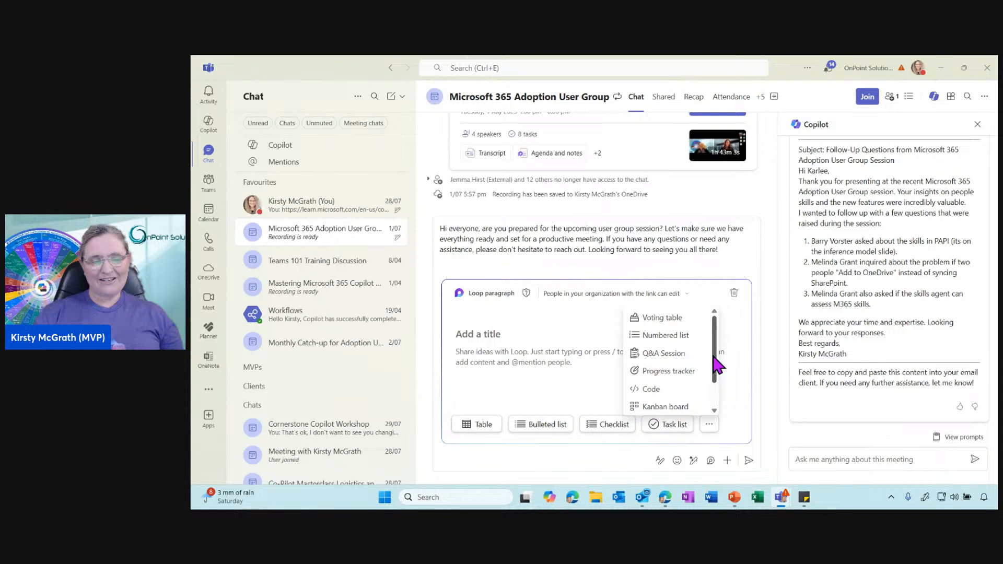
{"action": "left_click", "coordinate": [660, 318]}
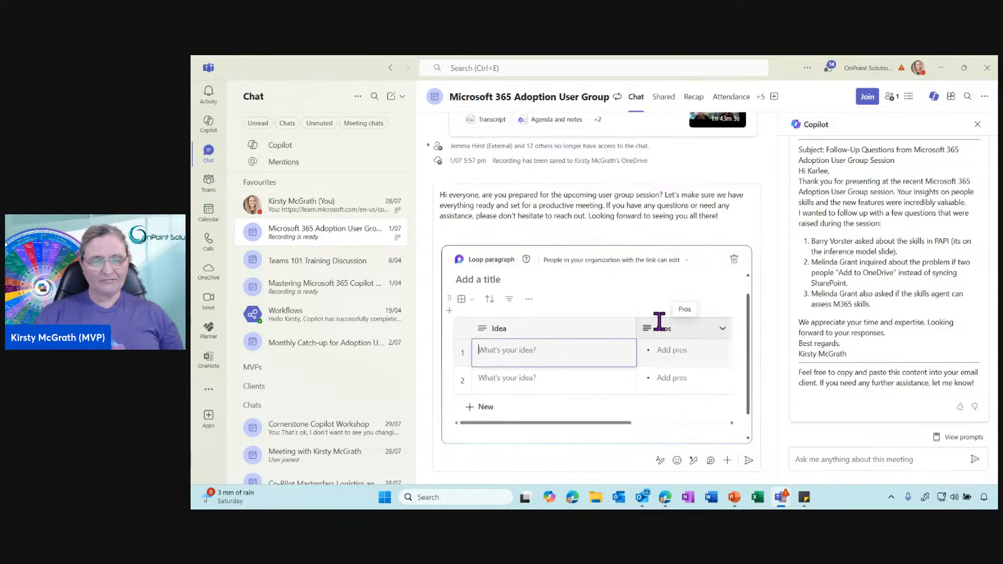
Look over the voting table's Idea and Pros columns and its additional table options
{"action": "left_click_drag", "start_coordinate": [601, 423], "coordinate": [544, 419]}
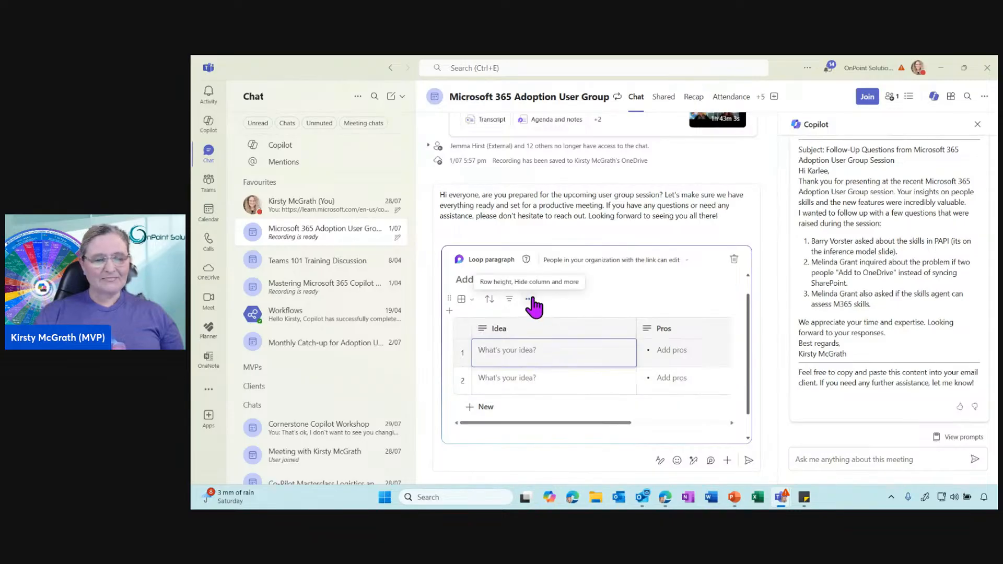
{"action": "left_click", "coordinate": [529, 300]}
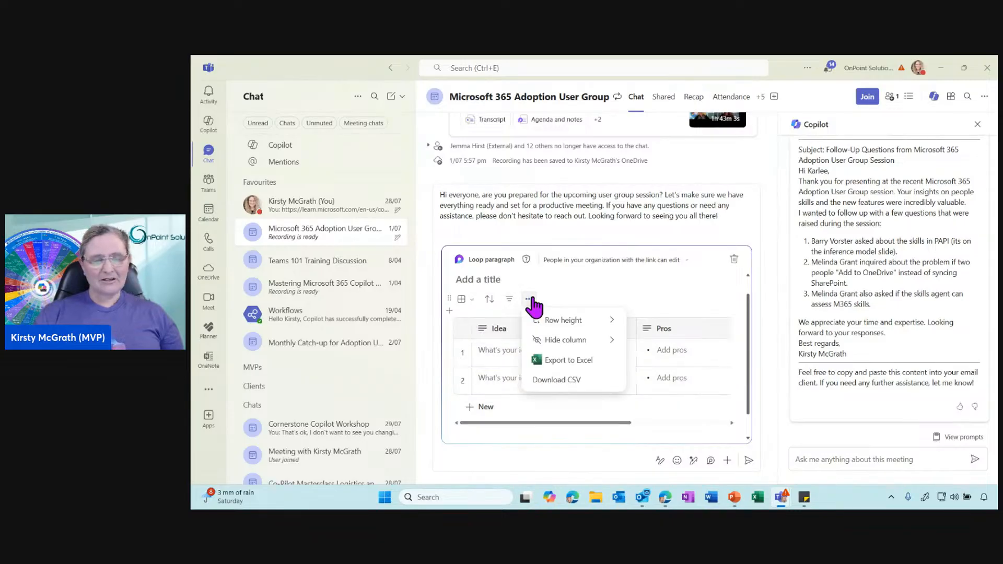
{"action": "left_click", "coordinate": [493, 350]}
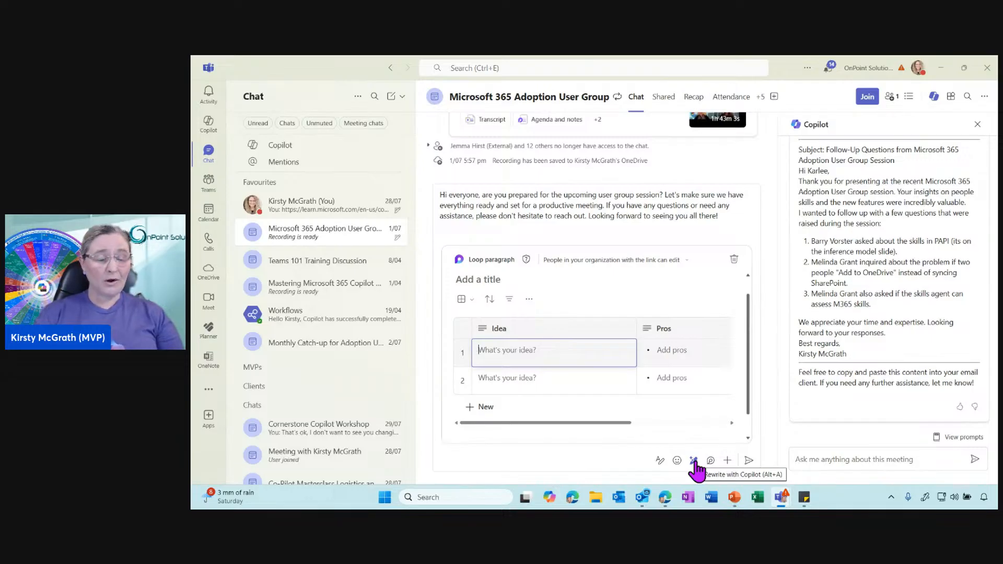
Open the Windows 11 Project Issue Tracker page from the recent pages of the Loop app within Teams
{"action": "left_click", "coordinate": [208, 392]}
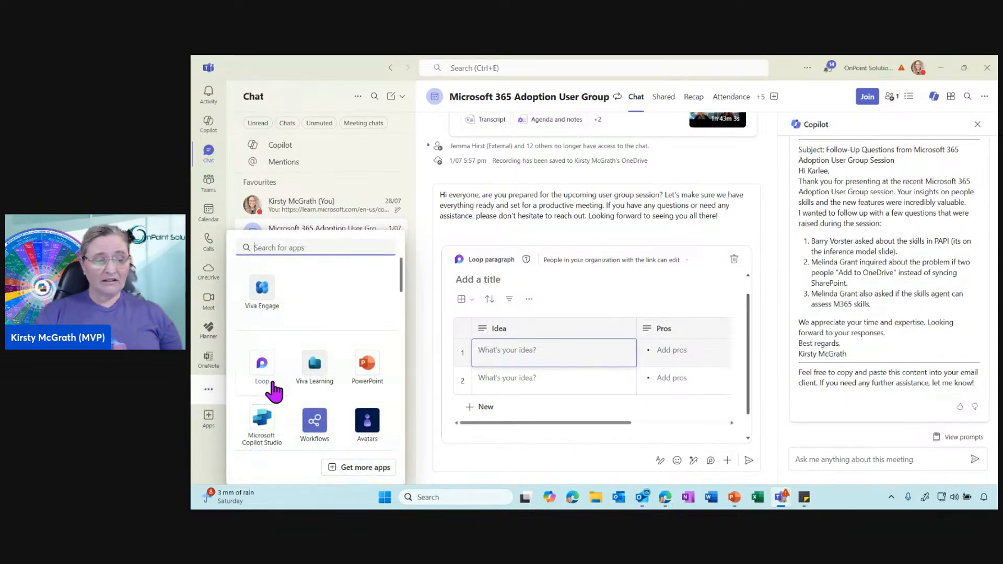
{"action": "left_click", "coordinate": [263, 365]}
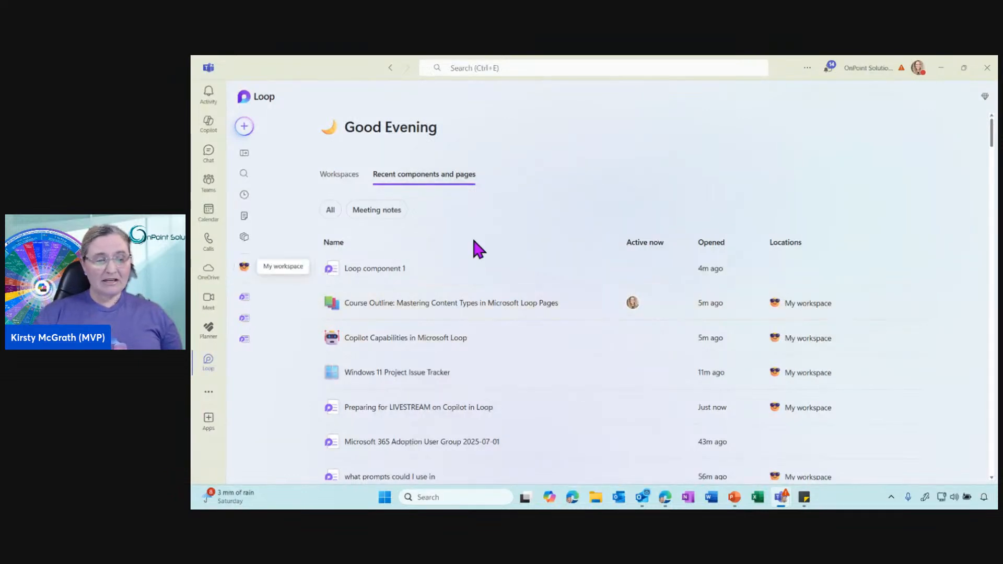
{"action": "scroll", "coordinate": [990, 147], "scroll_direction": "down", "scroll_amount": 3}
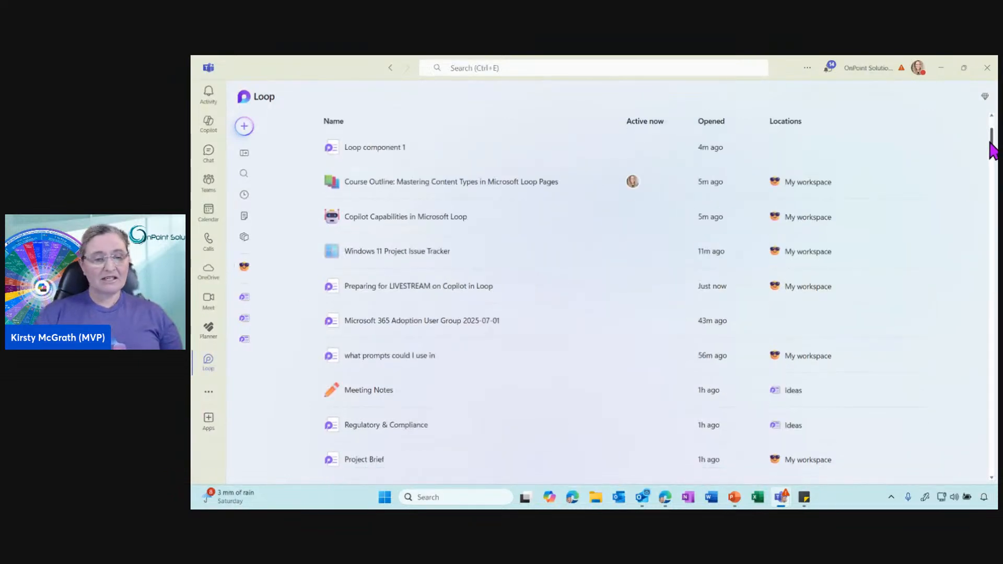
{"action": "scroll", "coordinate": [989, 151], "scroll_direction": "down", "scroll_amount": 1}
{"action": "scroll", "coordinate": [990, 152], "scroll_direction": "up", "scroll_amount": 3}
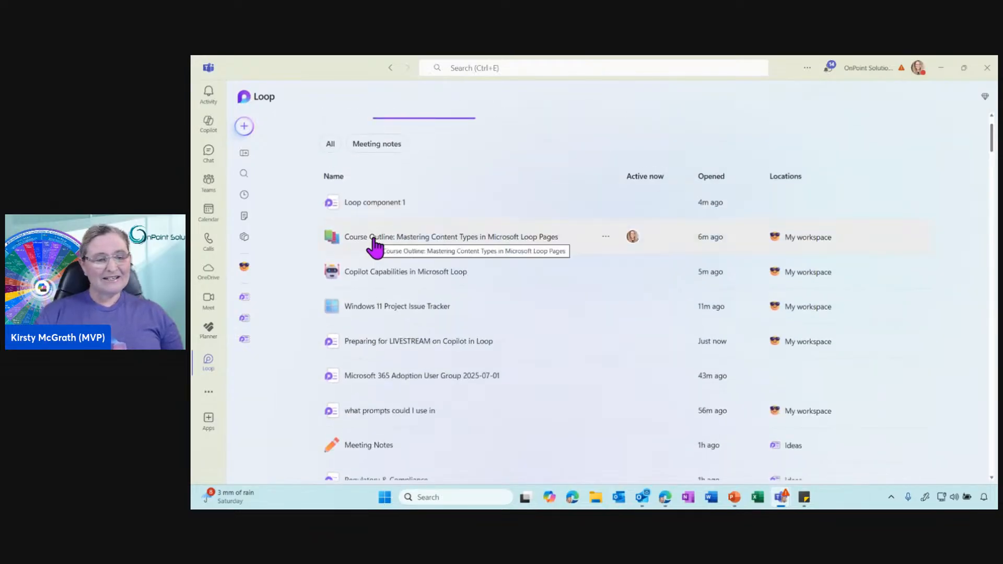
{"action": "left_click", "coordinate": [381, 307]}
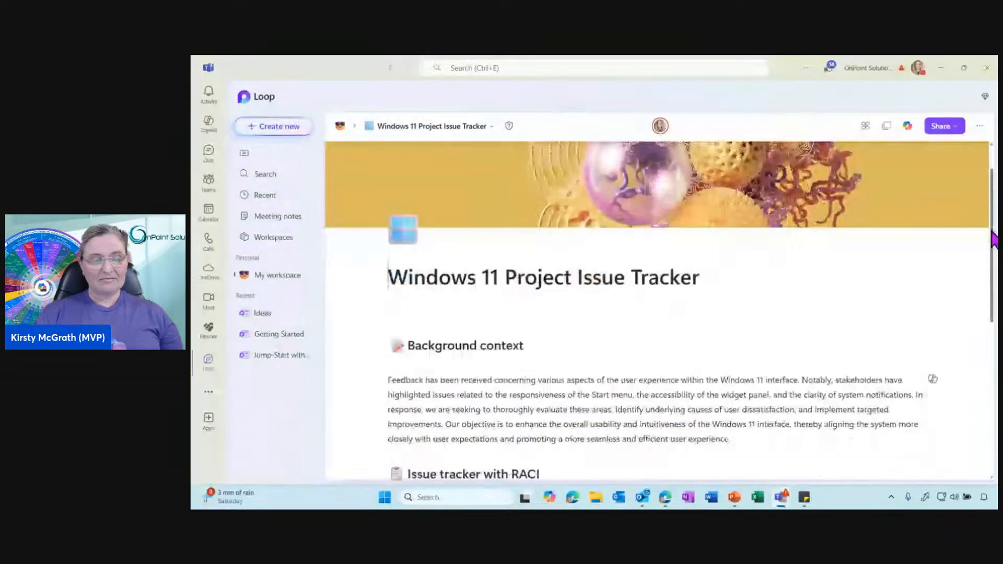
{"action": "left_click_drag", "start_coordinate": [992, 230], "coordinate": [983, 164]}
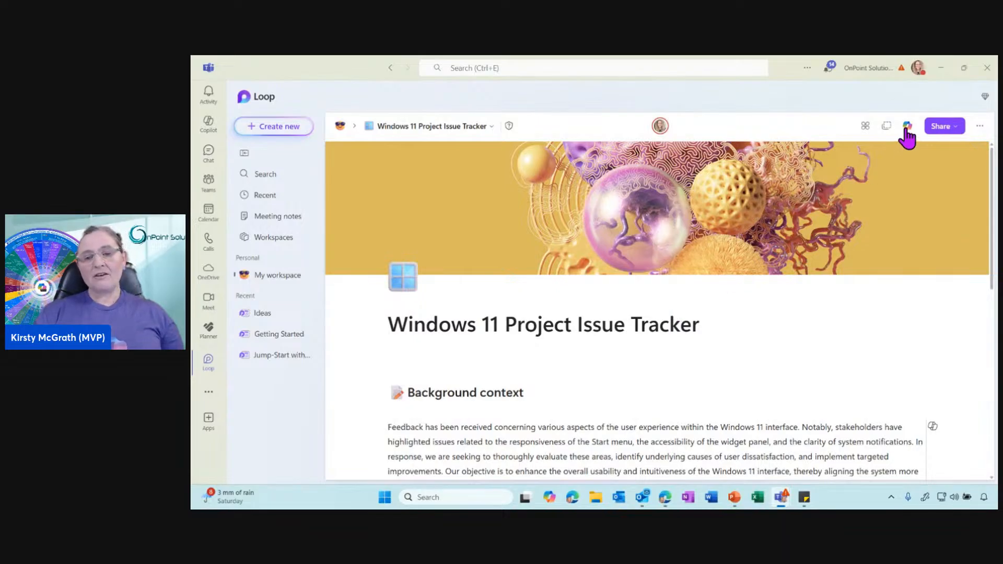
Create an AI recap of the changes to the Windows 11 Project Issue Tracker page, review it and post it
{"action": "left_click", "coordinate": [980, 126]}
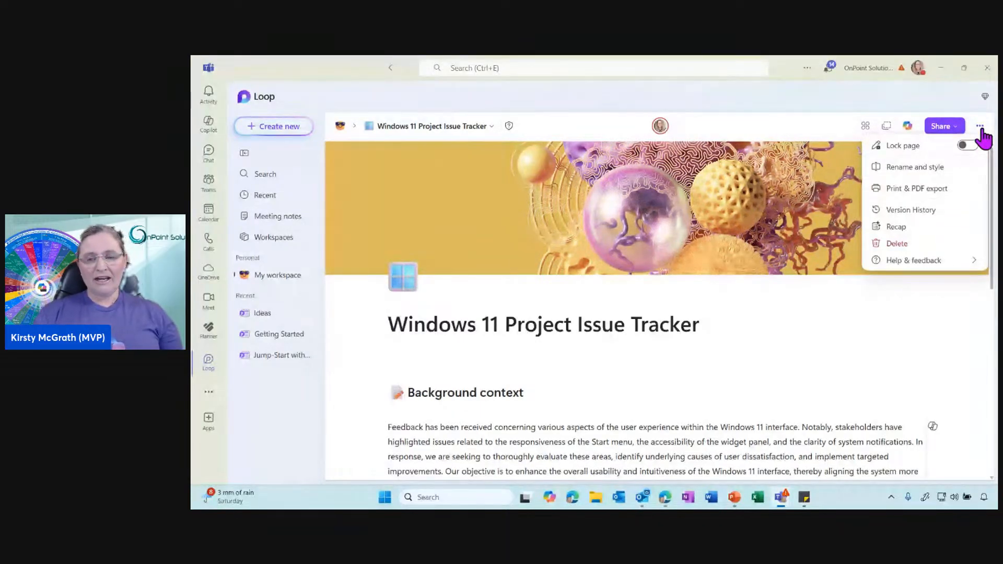
{"action": "left_click", "coordinate": [896, 230]}
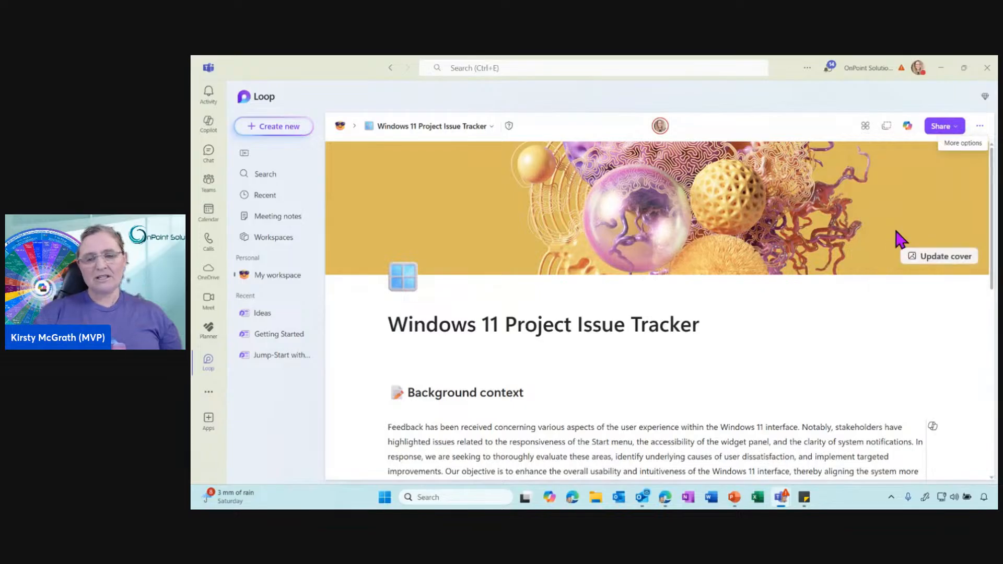
{"action": "left_click", "coordinate": [915, 337]}
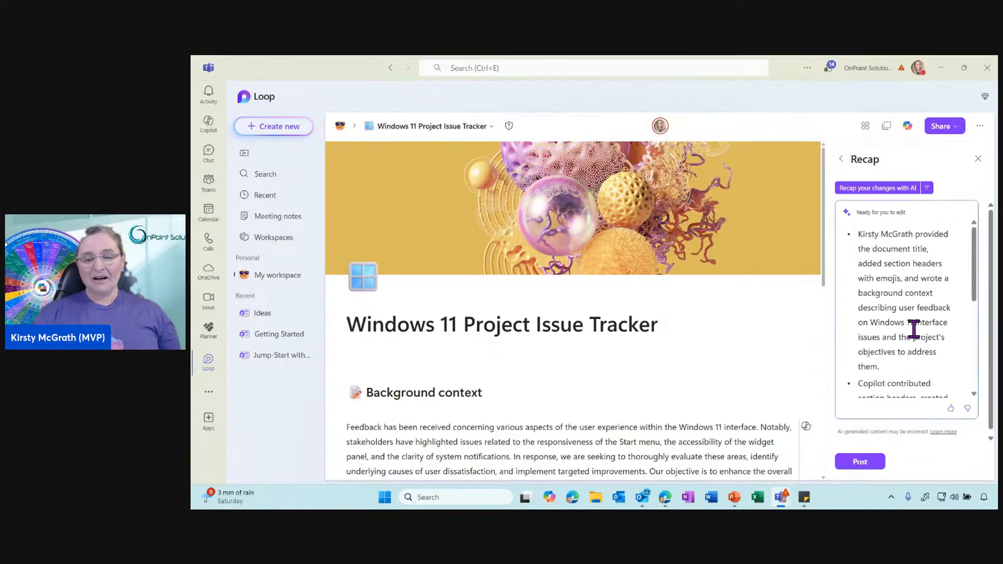
{"action": "left_click", "coordinate": [865, 189]}
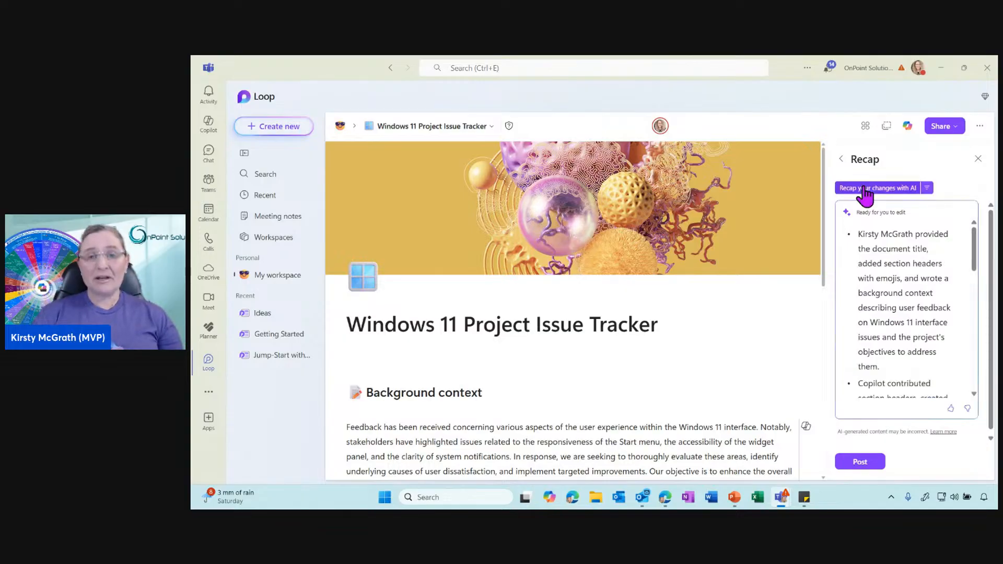
{"action": "left_click_drag", "start_coordinate": [975, 245], "coordinate": [981, 365]}
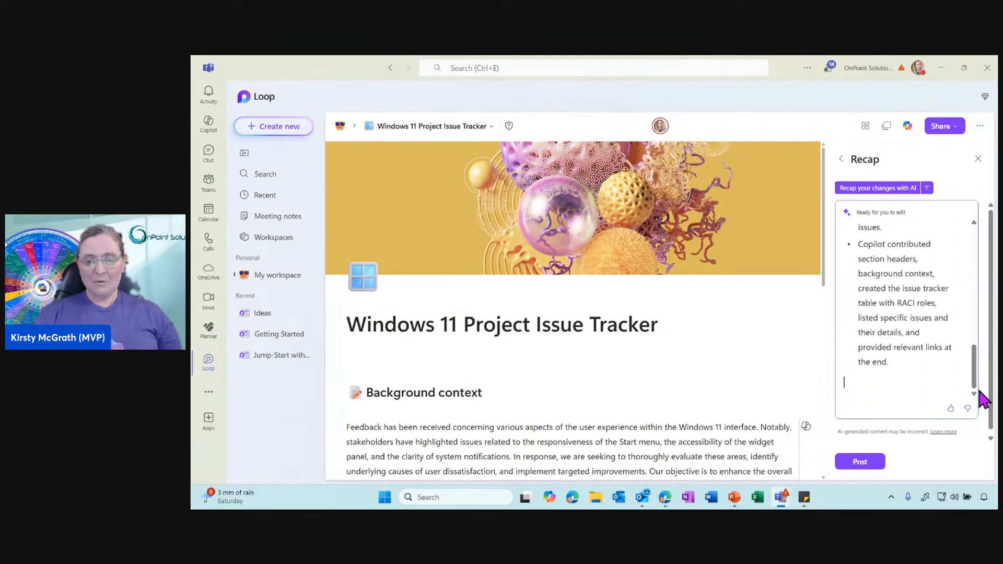
{"action": "left_click", "coordinate": [860, 462]}
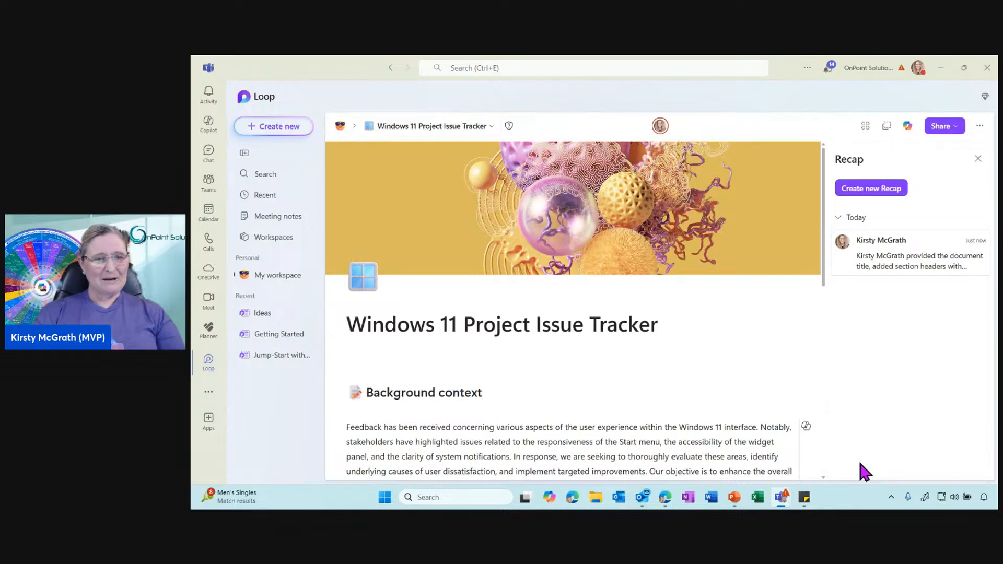
Switch to the Edge browser and look over the Loop files in the OneDrive Meetings folder and the available Copilot command
{"action": "mouse_move", "coordinate": [665, 496]}
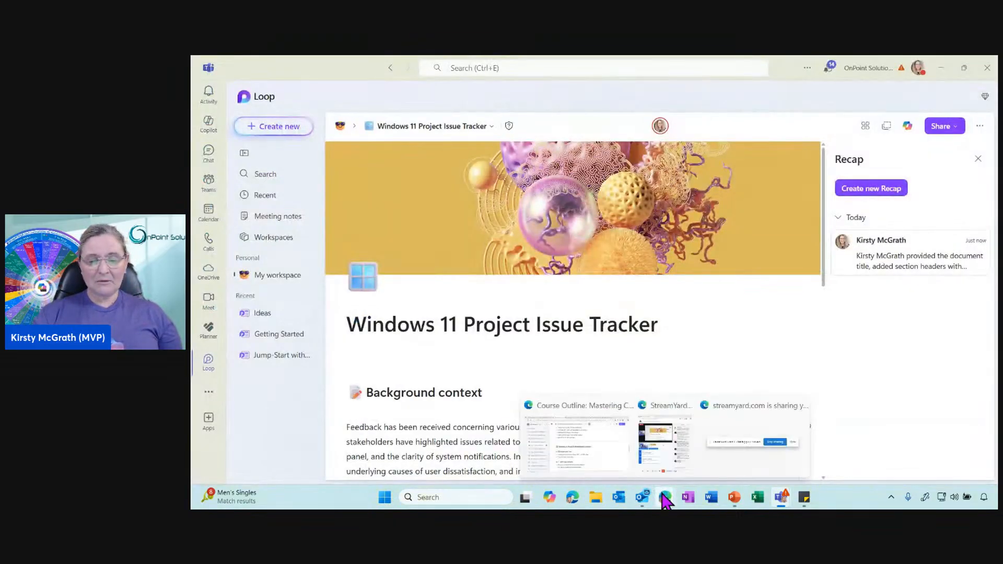
{"action": "left_click", "coordinate": [588, 440]}
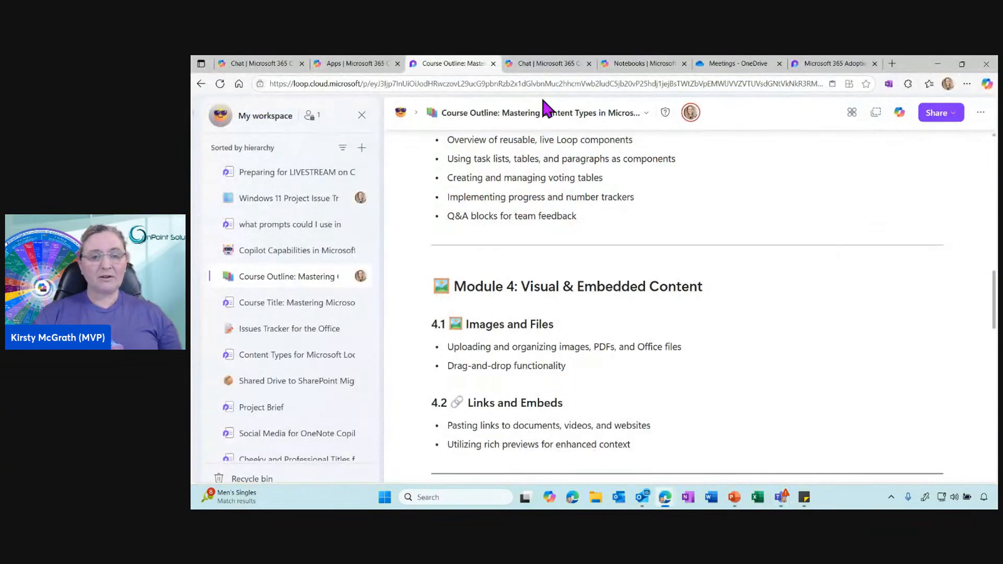
{"action": "left_click", "coordinate": [716, 66]}
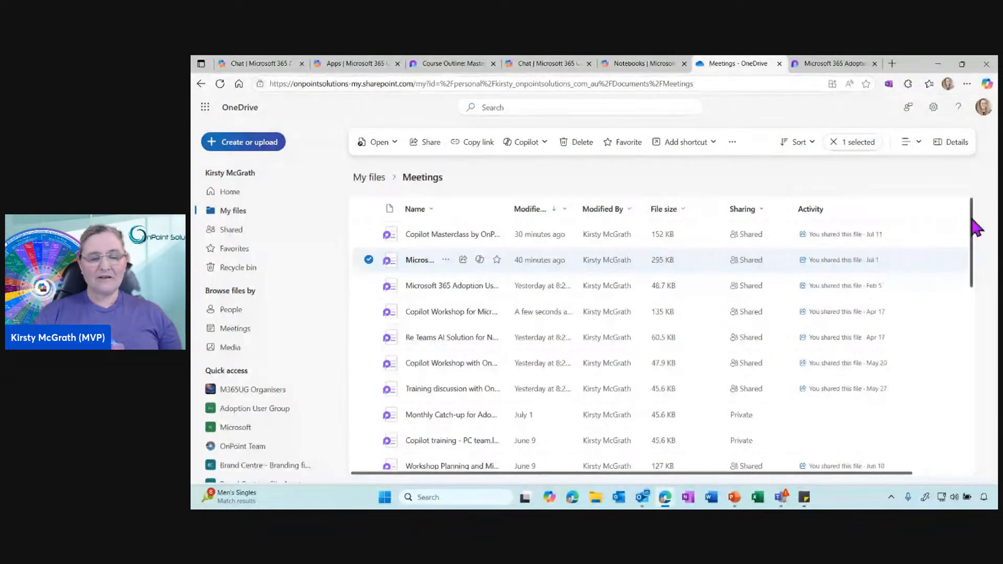
{"action": "mouse_move", "coordinate": [972, 221]}
{"action": "left_mouse_down"}
{"action": "mouse_move", "coordinate": [962, 398]}
{"action": "mouse_move", "coordinate": [966, 222]}
{"action": "left_mouse_up"}
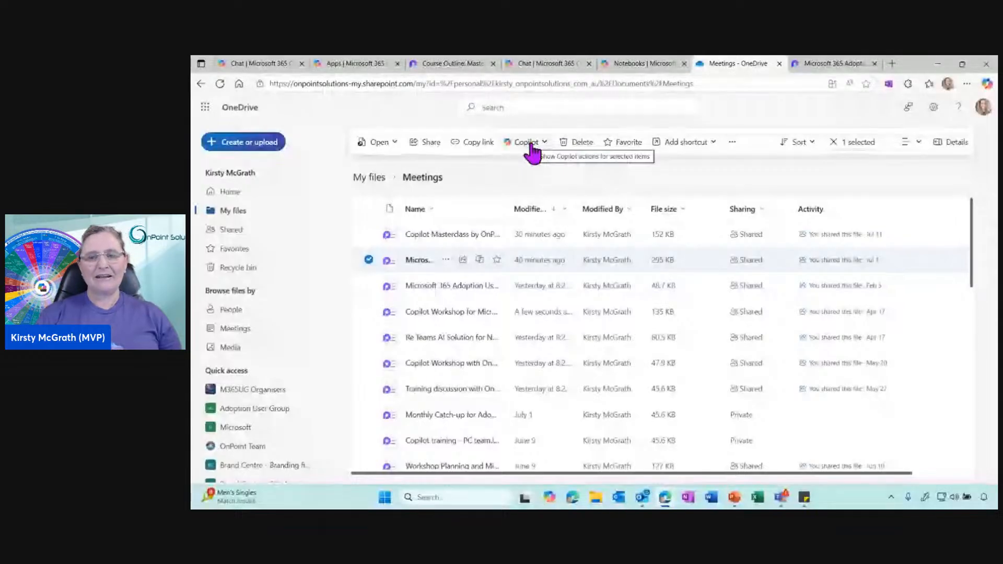
Look over the Microsoft 365 Adoption User Group meeting notes page in Loop, including its agenda and open questions
{"action": "left_click", "coordinate": [828, 64]}
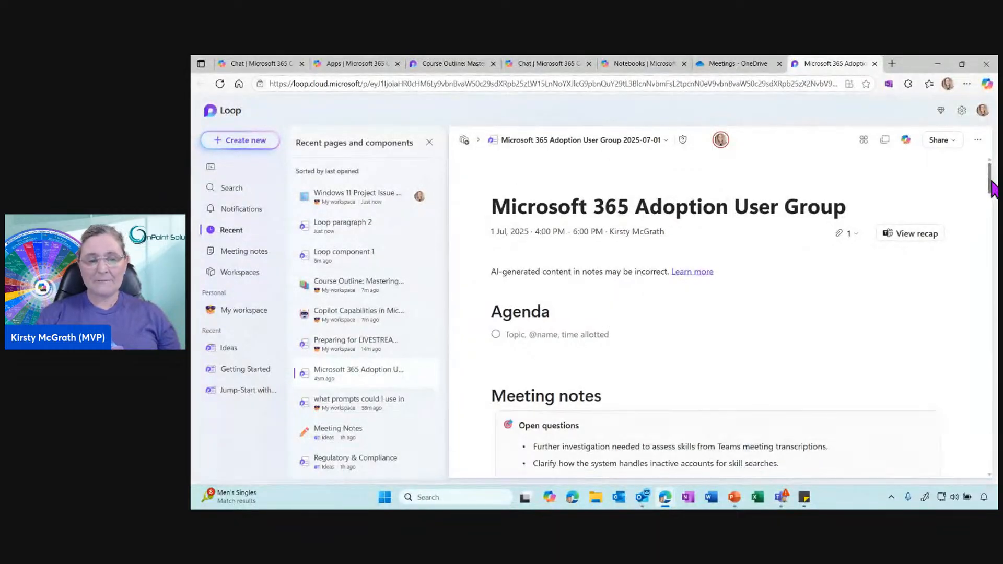
{"action": "scroll", "coordinate": [991, 198], "scroll_direction": "down", "scroll_amount": 3}
{"action": "scroll", "coordinate": [991, 206], "scroll_direction": "down", "scroll_amount": 3}
{"action": "scroll", "coordinate": [991, 212], "scroll_direction": "up", "scroll_amount": 8}
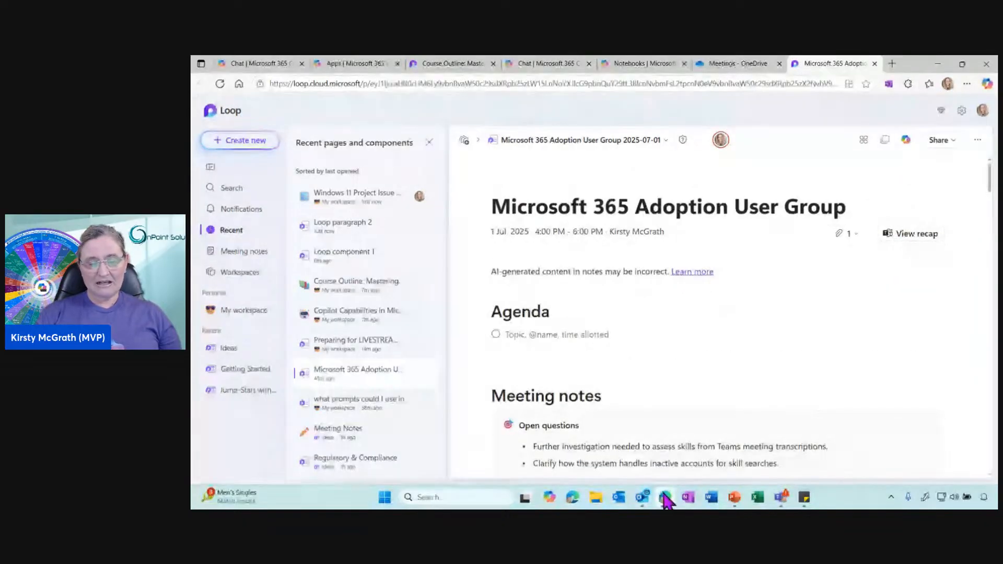
Switch to the Teams recap of the Microsoft 365 Adoption User Group meeting and examine its notes and component-copying option
{"action": "mouse_move", "coordinate": [781, 501]}
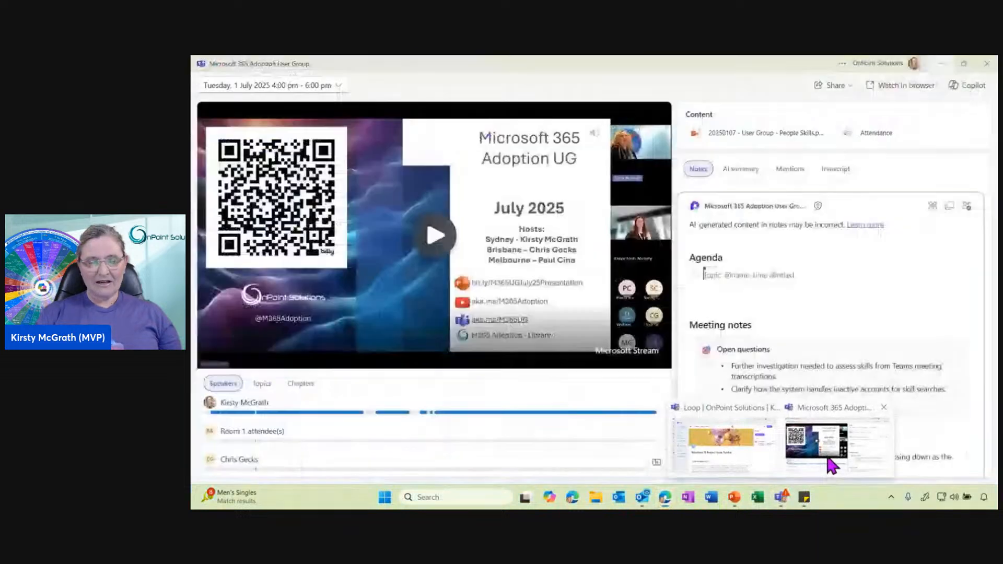
{"action": "left_click", "coordinate": [825, 459]}
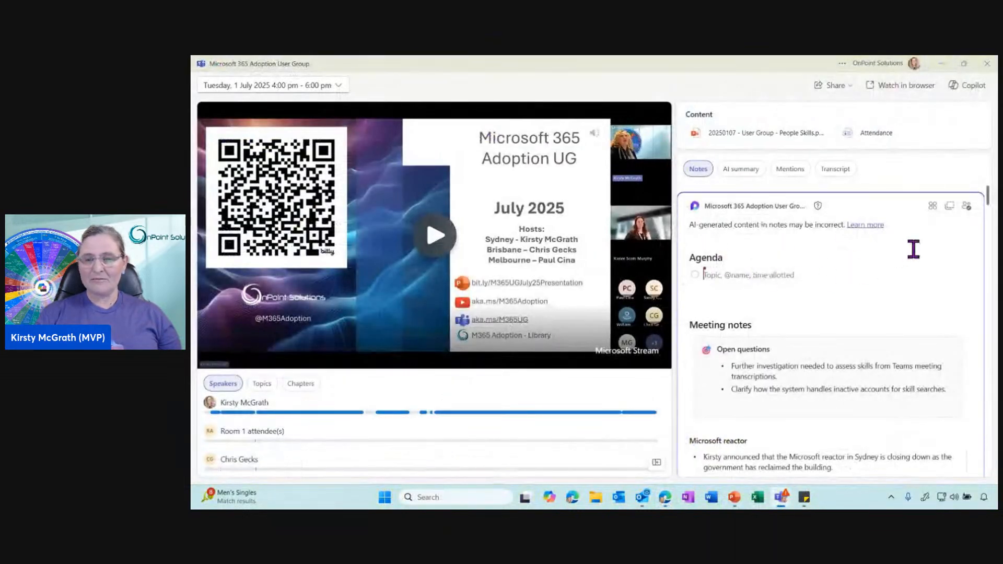
{"action": "left_click", "coordinate": [949, 208]}
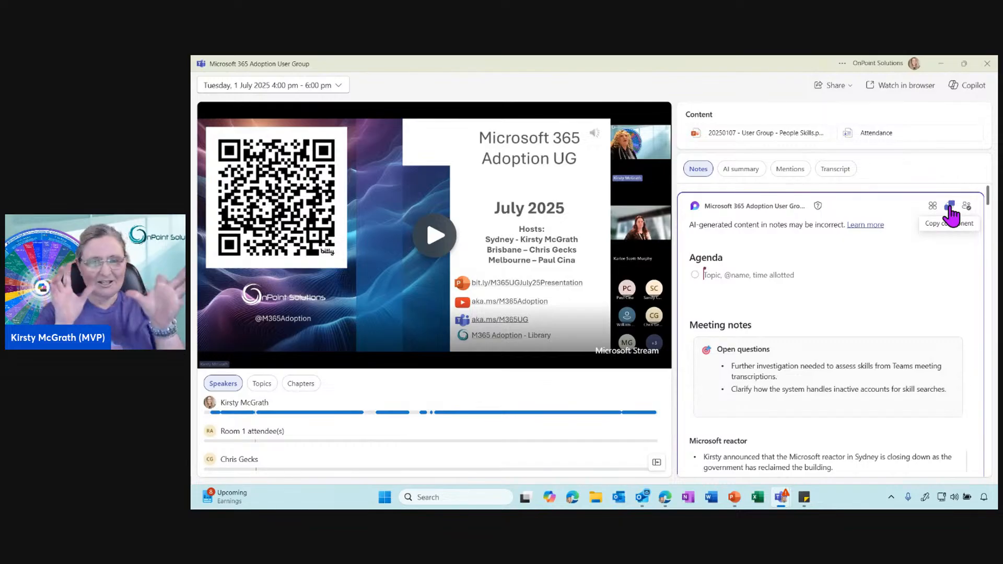
{"action": "left_click", "coordinate": [943, 61]}
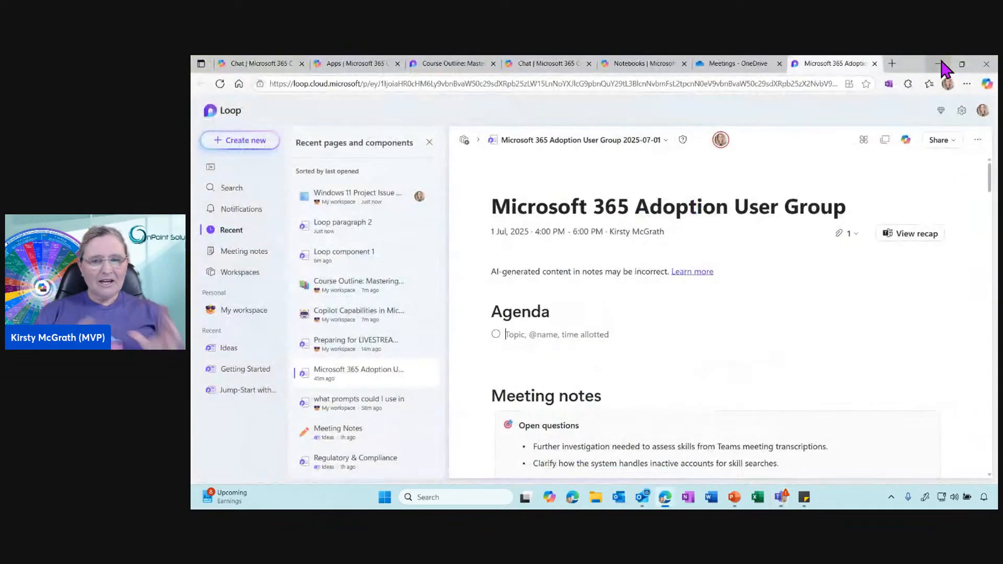
Look over the Notebooks page of M365 Copilot in the browser and its list of recent pages
{"action": "left_click", "coordinate": [630, 65]}
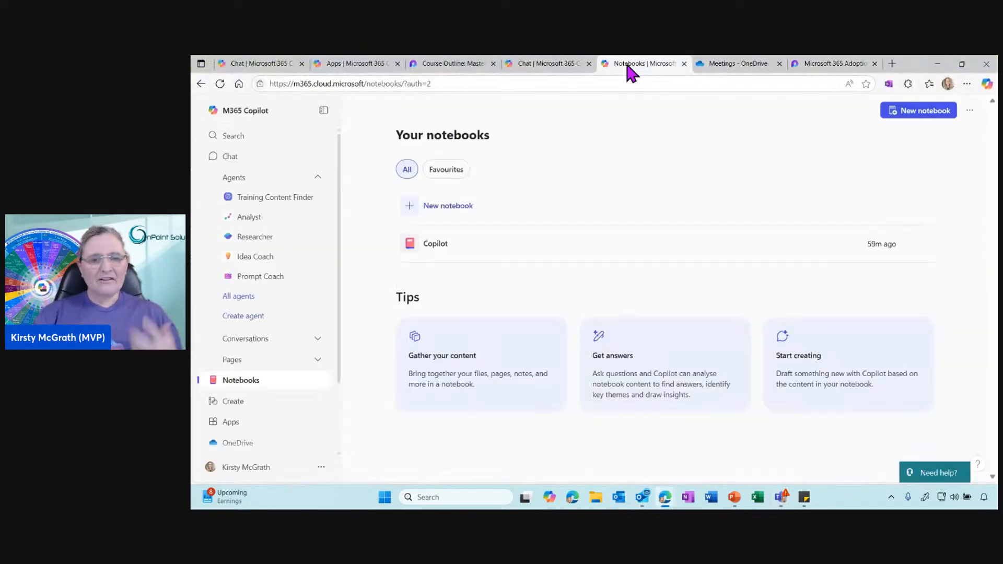
{"action": "left_click", "coordinate": [315, 179]}
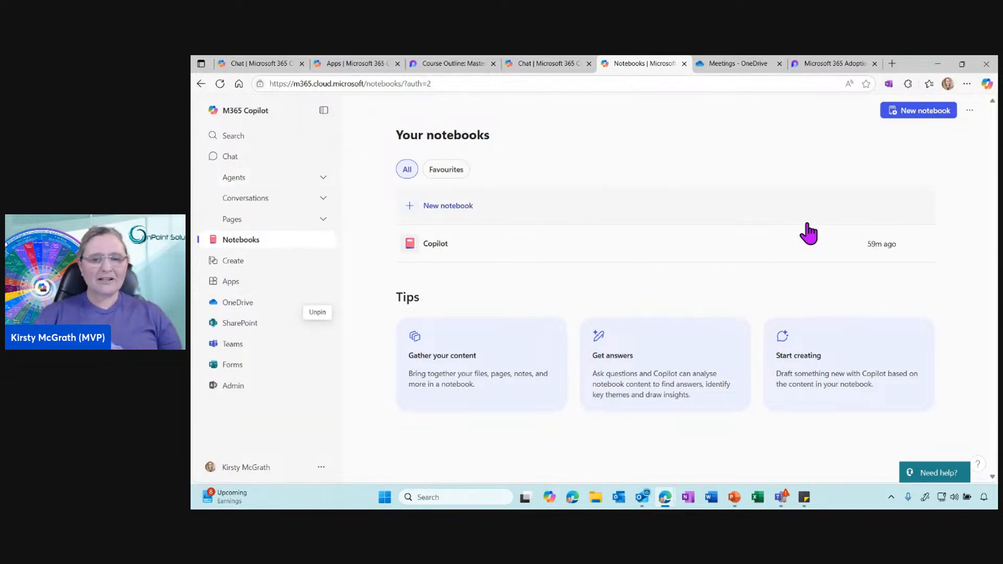
{"action": "left_click", "coordinate": [324, 219]}
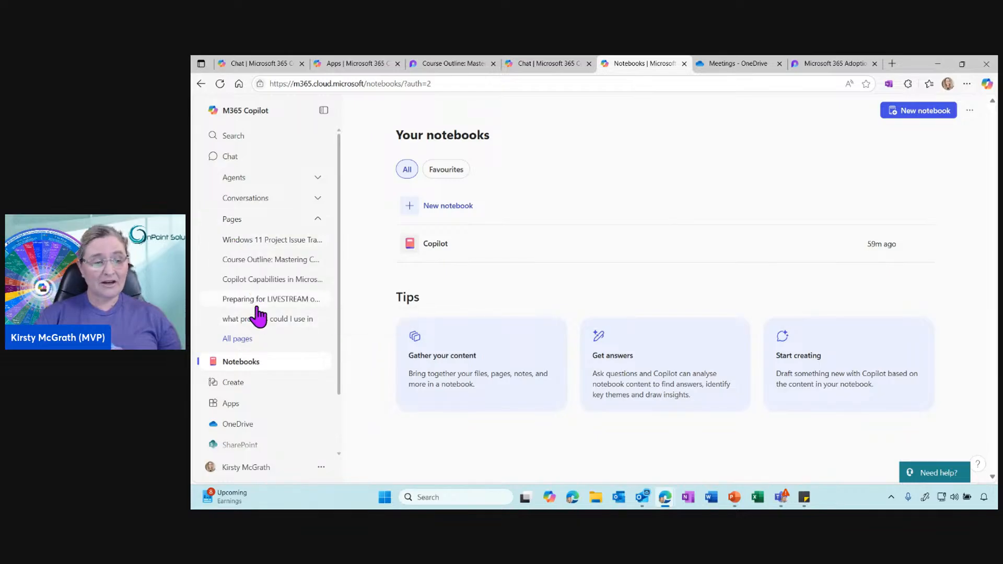
{"action": "left_click", "coordinate": [318, 219]}
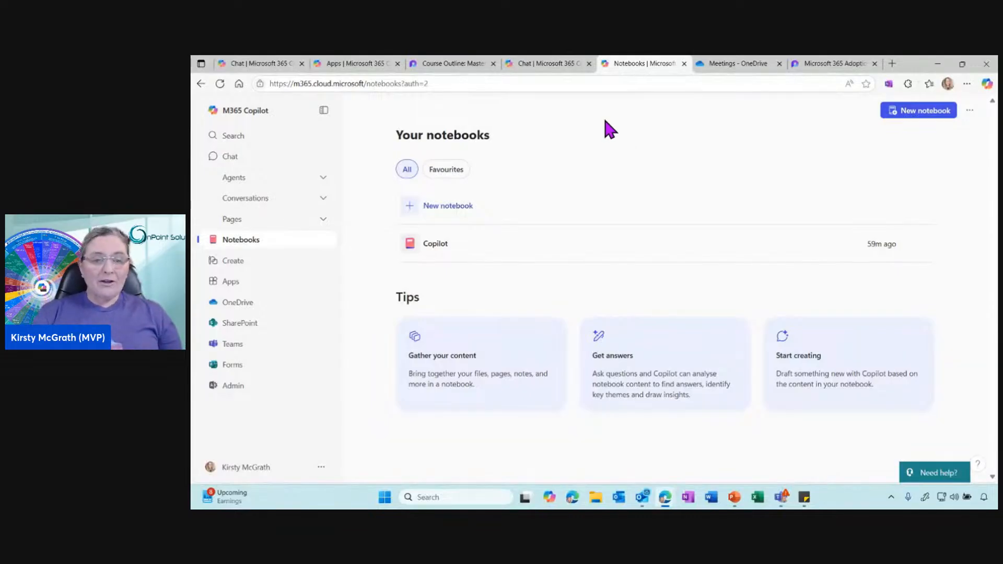
Return to the Loop workspace in the browser and create a new blank page in My workspace
{"action": "left_click", "coordinate": [437, 62]}
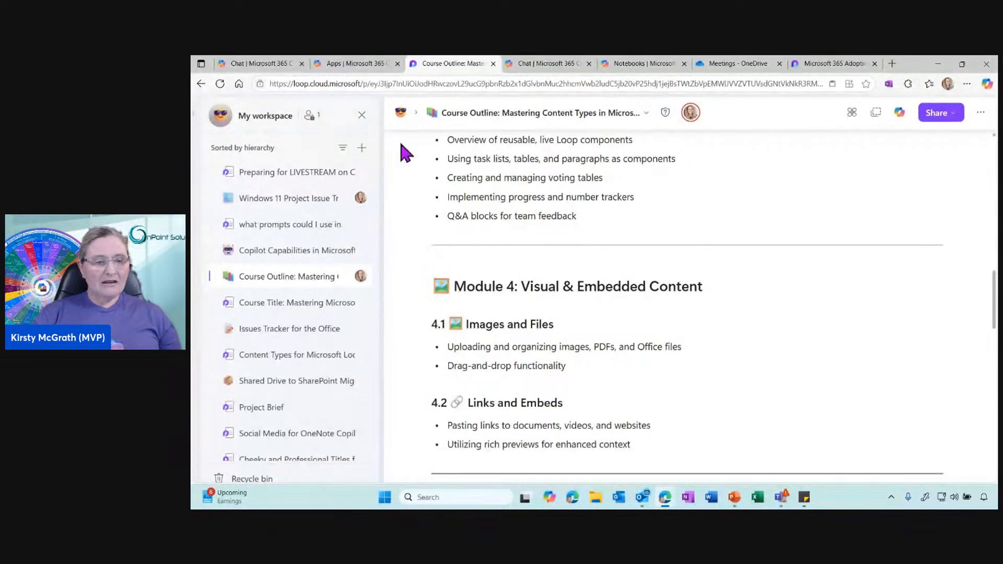
{"action": "left_click", "coordinate": [362, 148]}
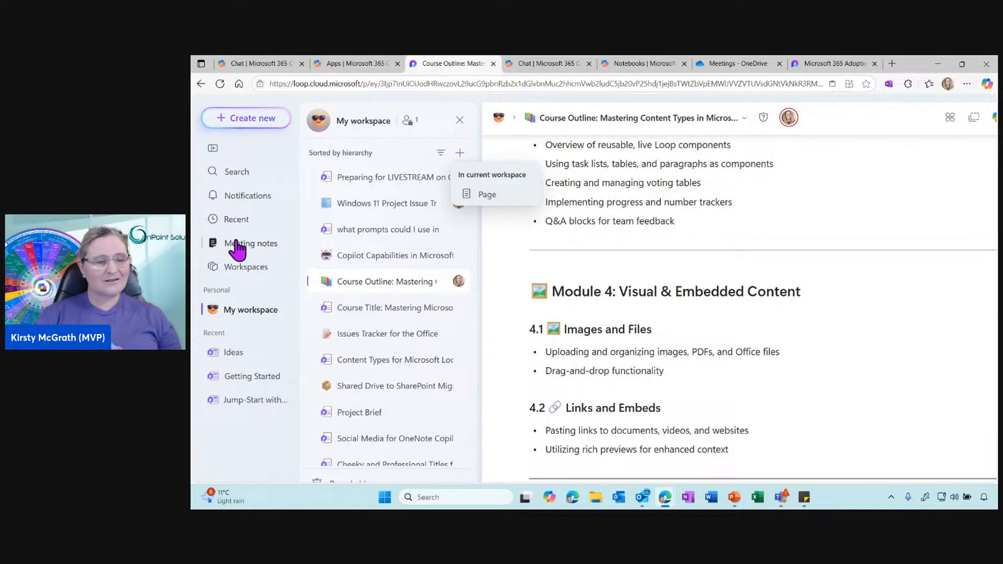
{"action": "left_click", "coordinate": [460, 157]}
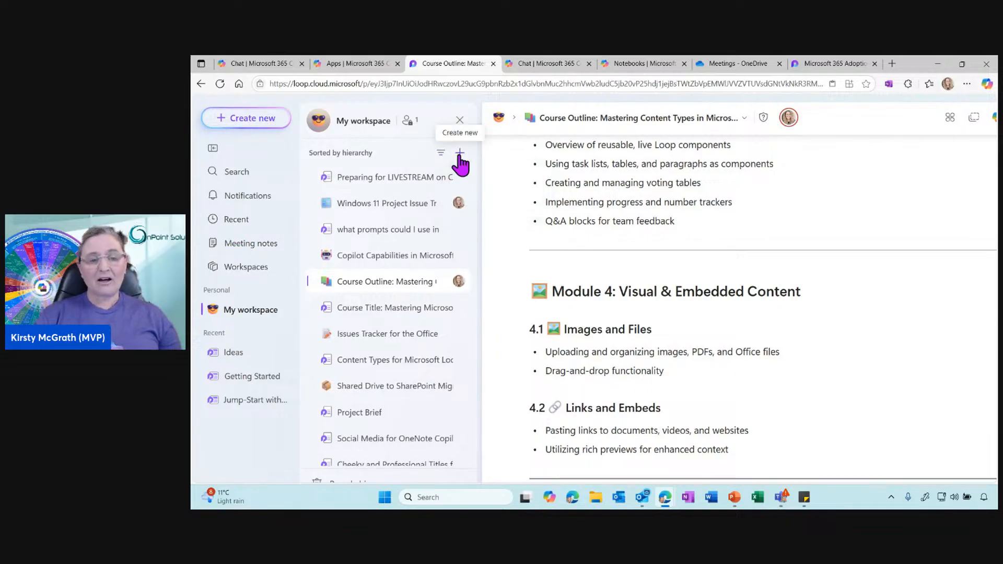
{"action": "left_click", "coordinate": [460, 157]}
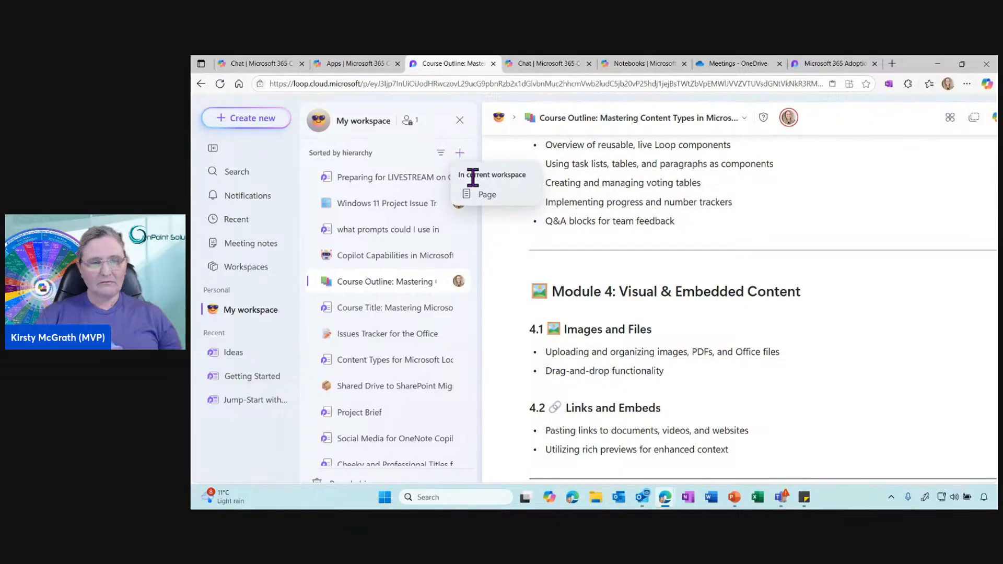
{"action": "left_click", "coordinate": [485, 197]}
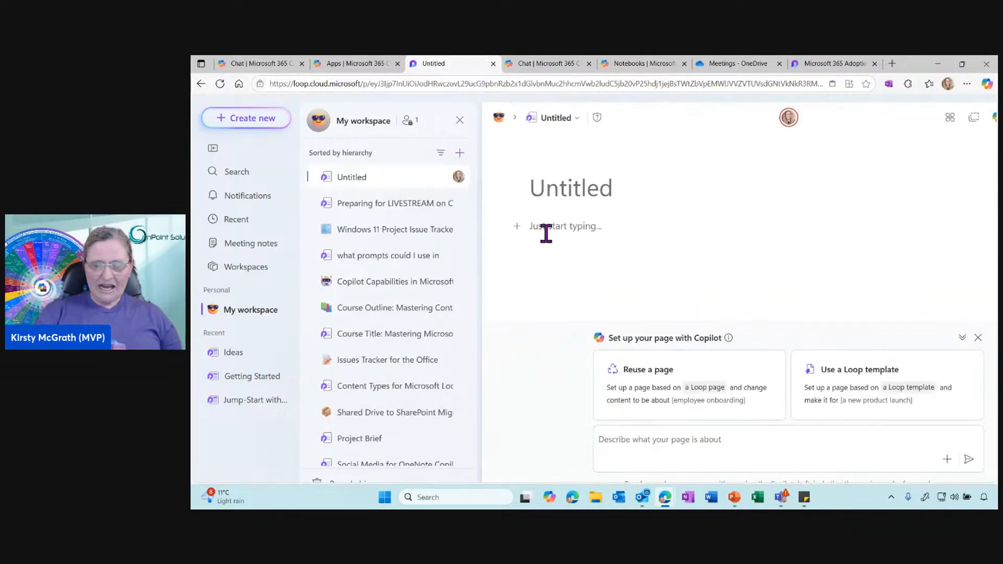
Start a Copilot draft on the blank page and reference the Mastering Microsoft 365 Copilot_Microsoft OneNote presentation file
{"action": "type", "text": "/"}
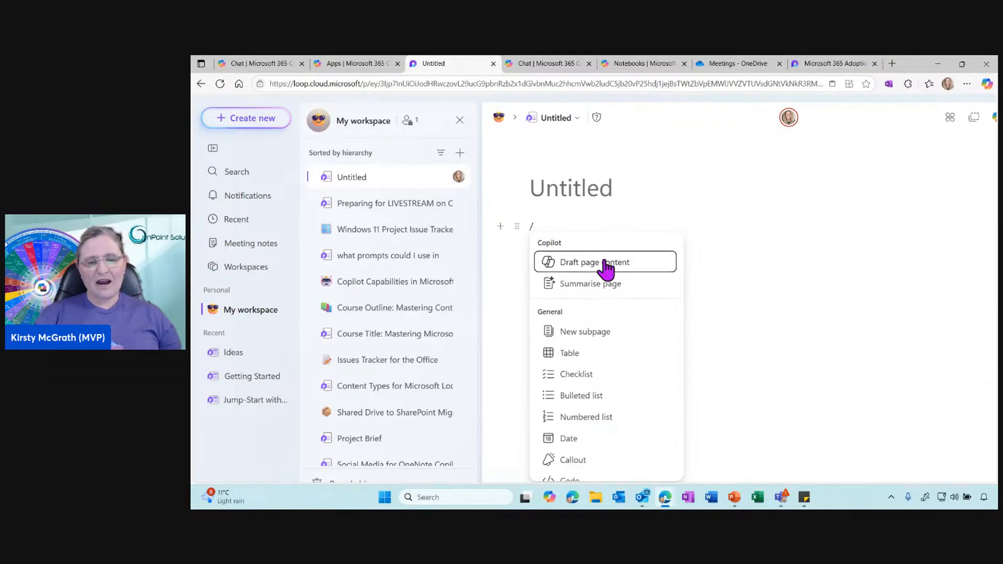
{"action": "left_click", "coordinate": [603, 269]}
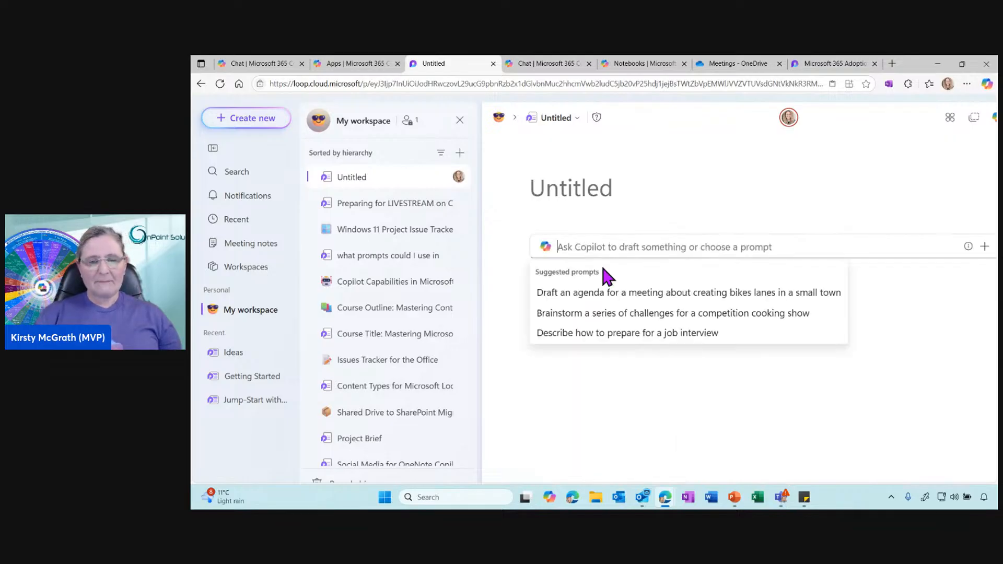
{"action": "type", "text": "/"}
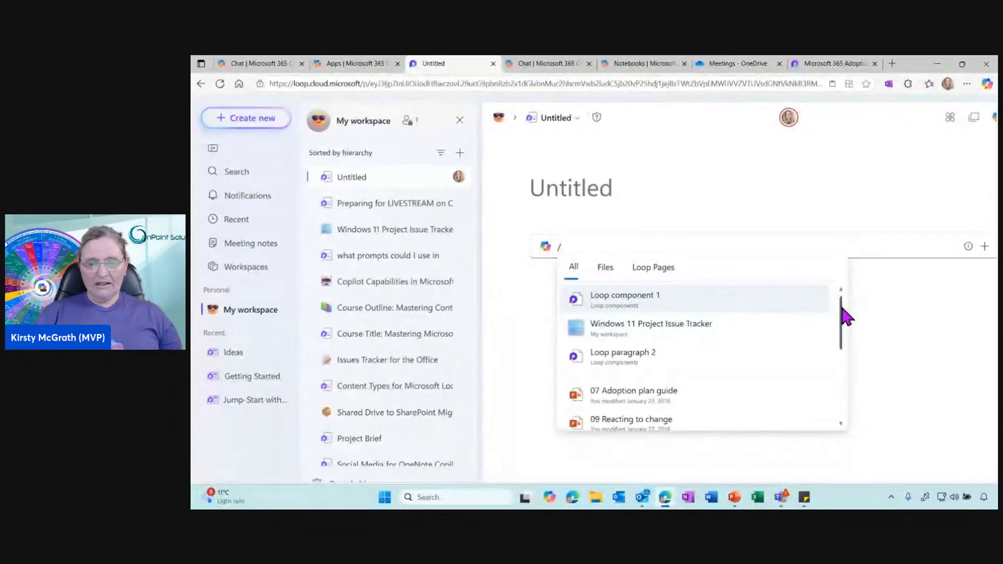
{"action": "mouse_move", "coordinate": [841, 314]}
{"action": "left_mouse_down"}
{"action": "mouse_move", "coordinate": [842, 343]}
{"action": "mouse_move", "coordinate": [842, 313]}
{"action": "left_mouse_up"}
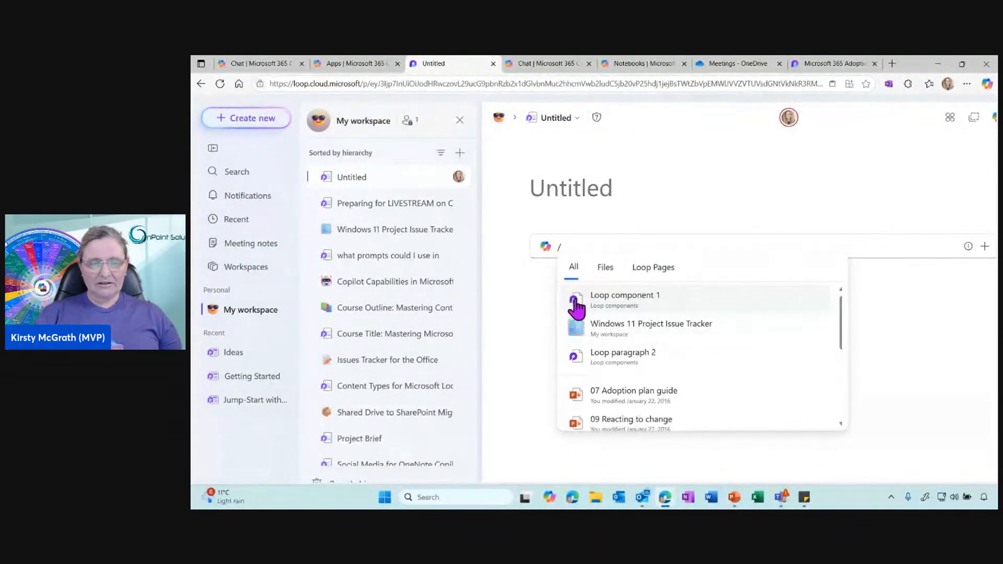
{"action": "left_click", "coordinate": [605, 269]}
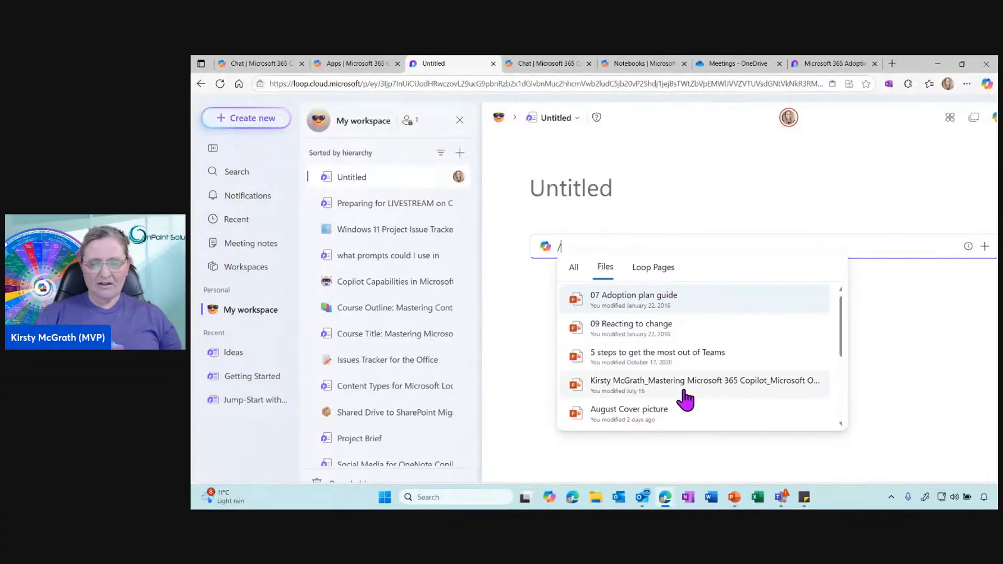
{"action": "left_click", "coordinate": [643, 381]}
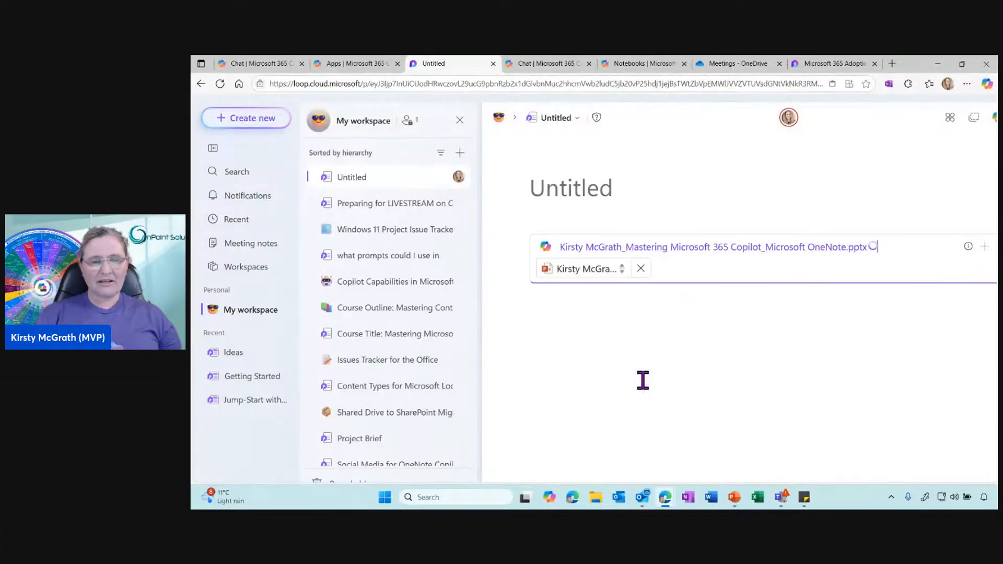
Put "Create me a course outline based on my presentation" before the file reference and submit the prompt to Copilot
{"action": "left_click", "coordinate": [558, 245]}
{"action": "type", "text": "Creae"}
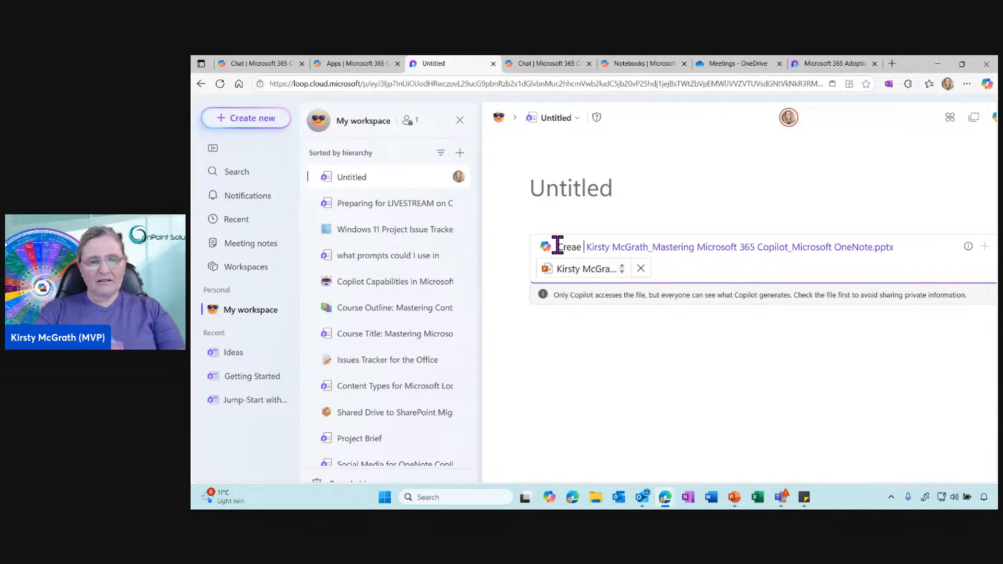
{"action": "key", "text": "BackSpace"}
{"action": "type", "text": "te me a cours"}
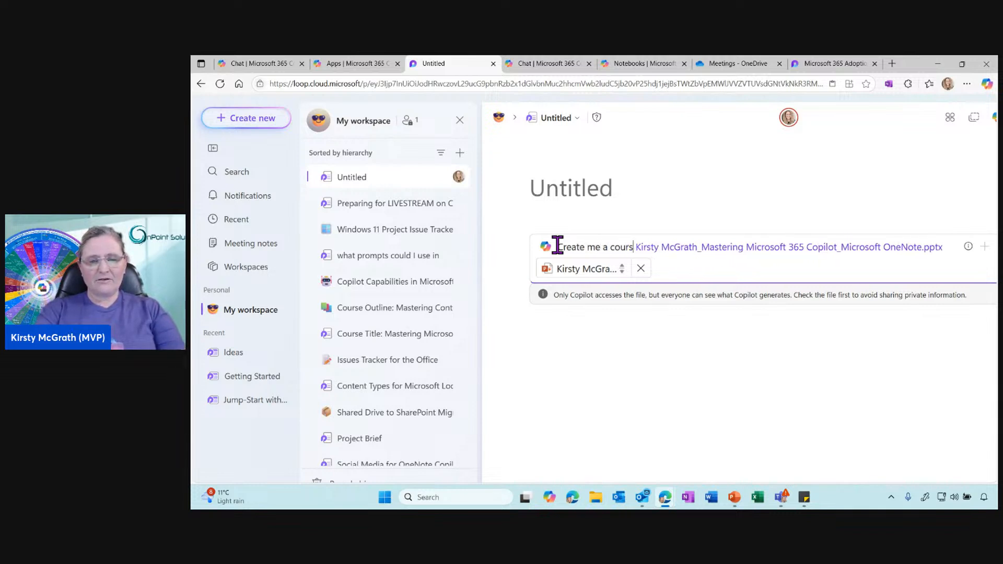
{"action": "type", "text": "e outline based o"}
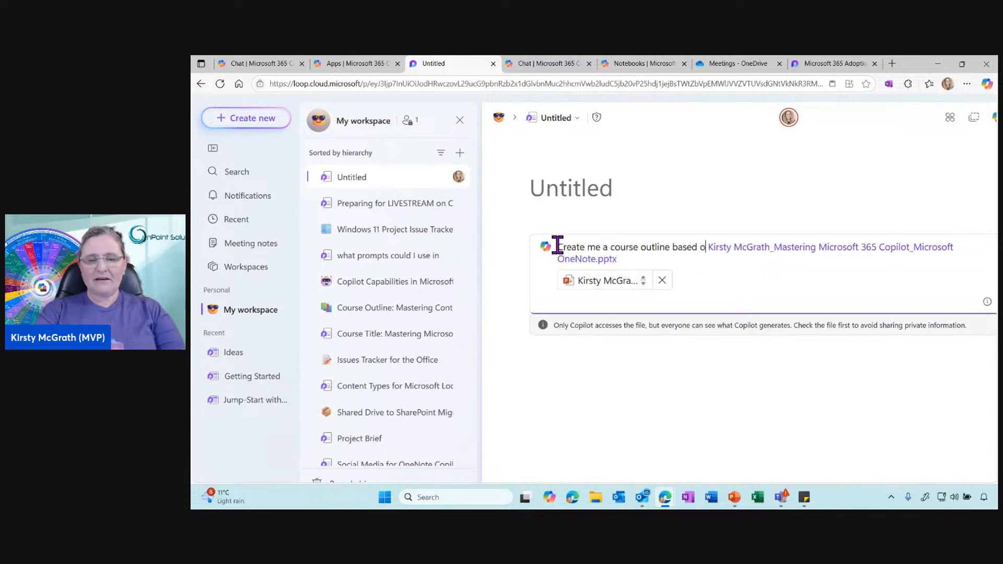
{"action": "type", "text": "n "}
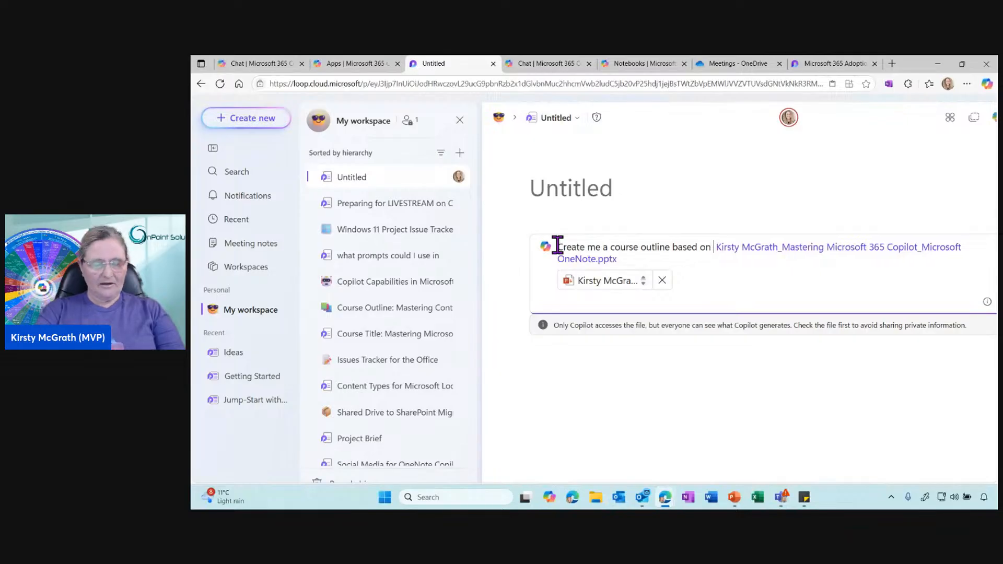
{"action": "type", "text": "my presentation"}
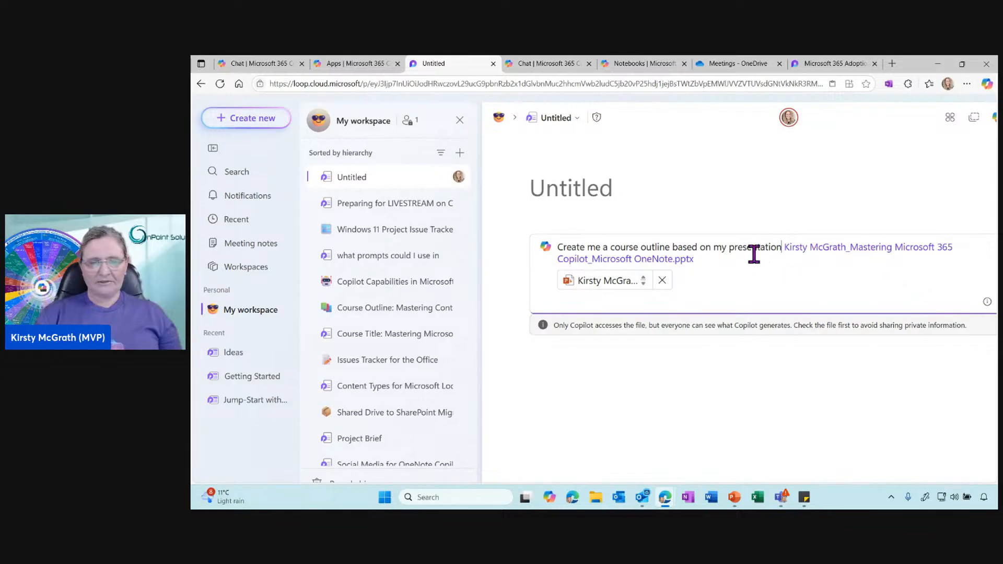
{"action": "key", "text": "Return"}
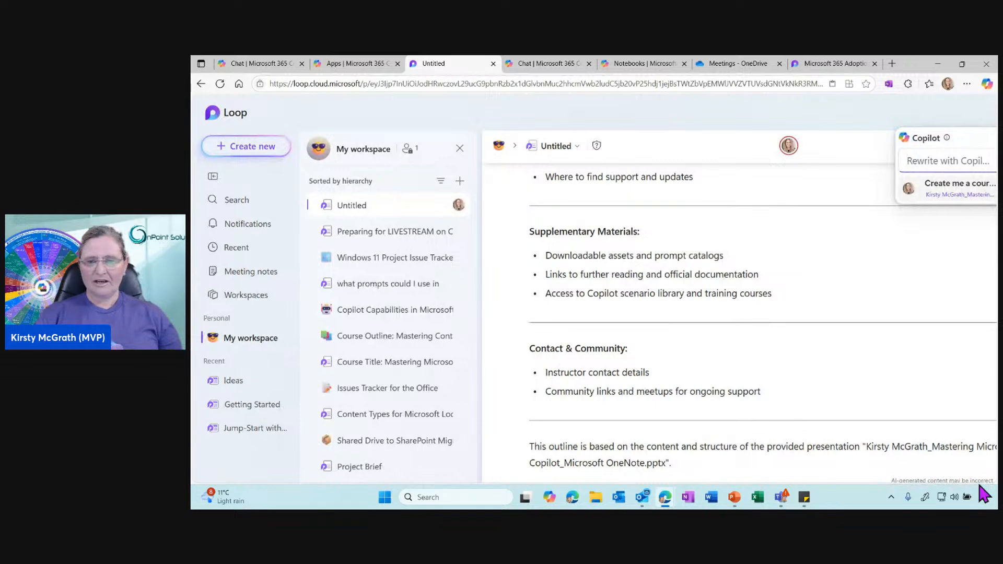
Review the modules and supplementary sections of the Copilot-generated course outline
{"action": "scroll", "coordinate": [683, 336], "scroll_direction": "up", "scroll_amount": 5}
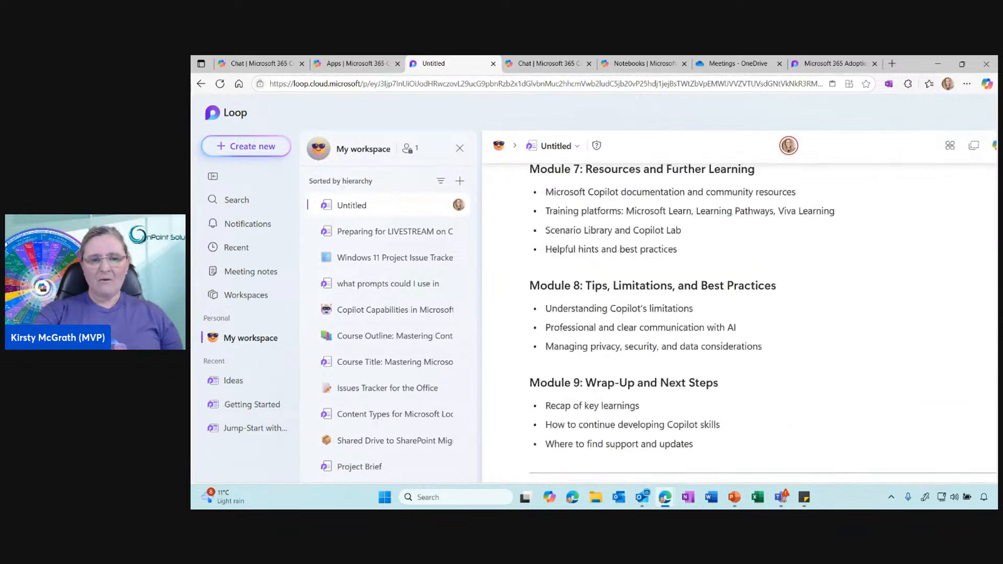
{"action": "scroll", "coordinate": [683, 335], "scroll_direction": "up", "scroll_amount": 10}
{"action": "scroll", "coordinate": [683, 336], "scroll_direction": "down", "scroll_amount": 3}
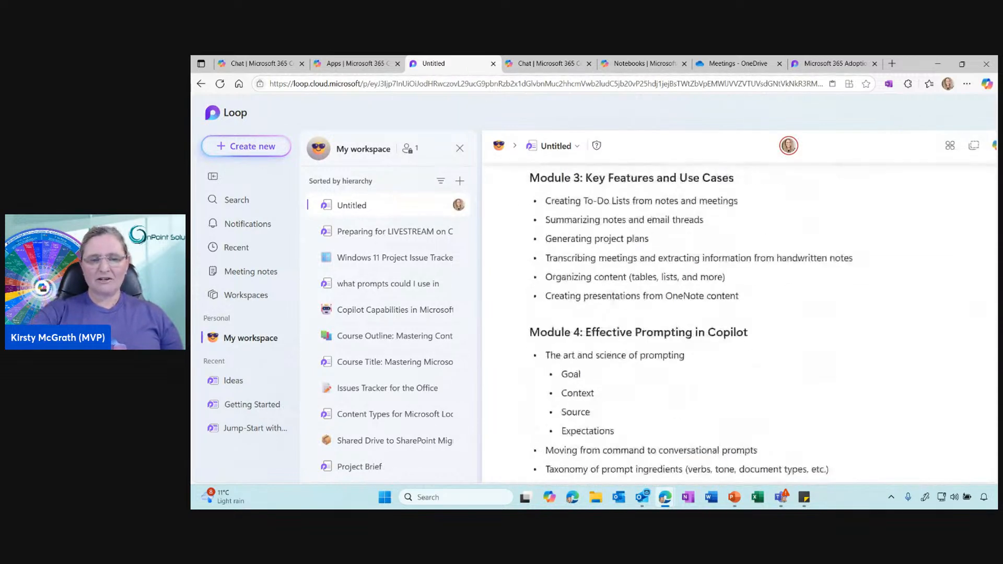
{"action": "scroll", "coordinate": [662, 363], "scroll_direction": "down", "scroll_amount": 15}
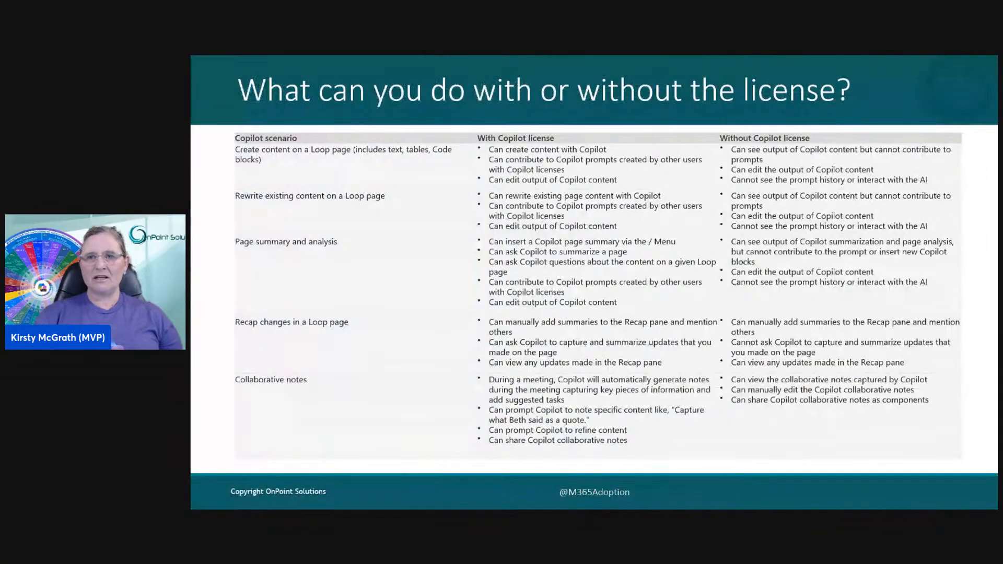
{"action": "key", "text": "Right"}
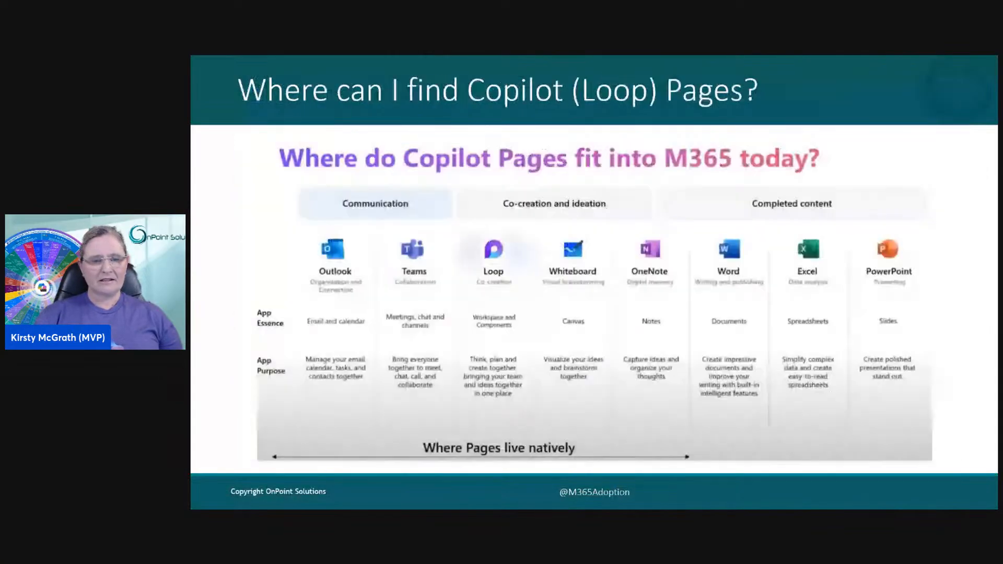